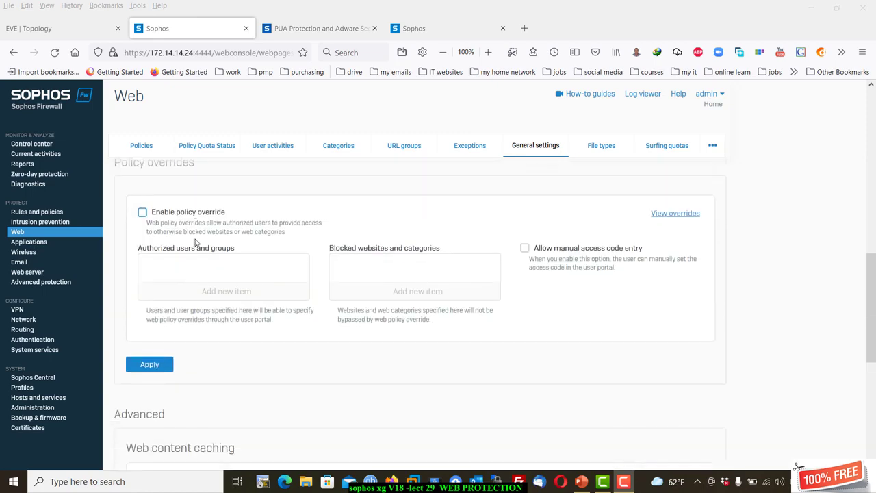
# Set the scan engine selection to Single engine (optimal performance).
pyautogui.scroll(-2, 205, 236)
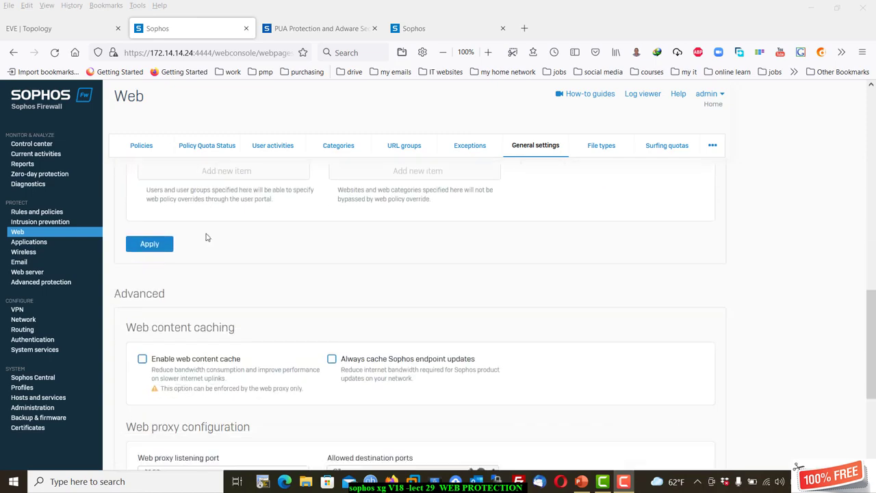
pyautogui.scroll(-2, 206, 236)
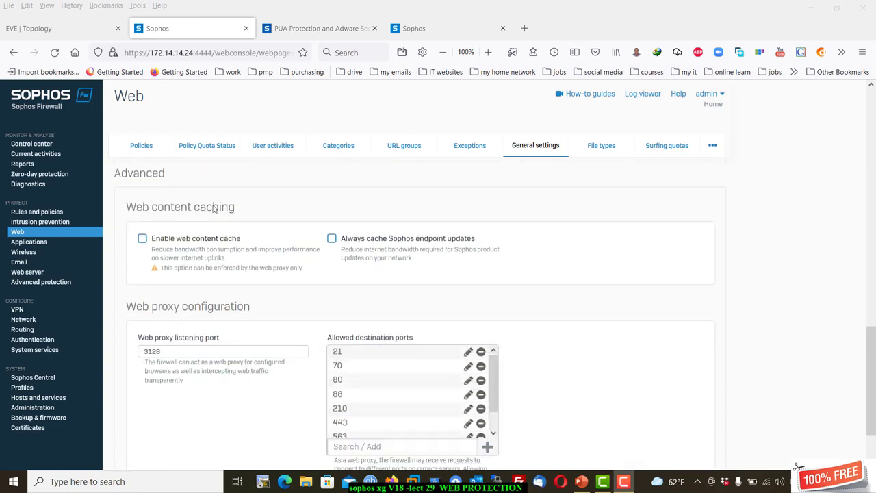
pyautogui.scroll(10, 213, 209)
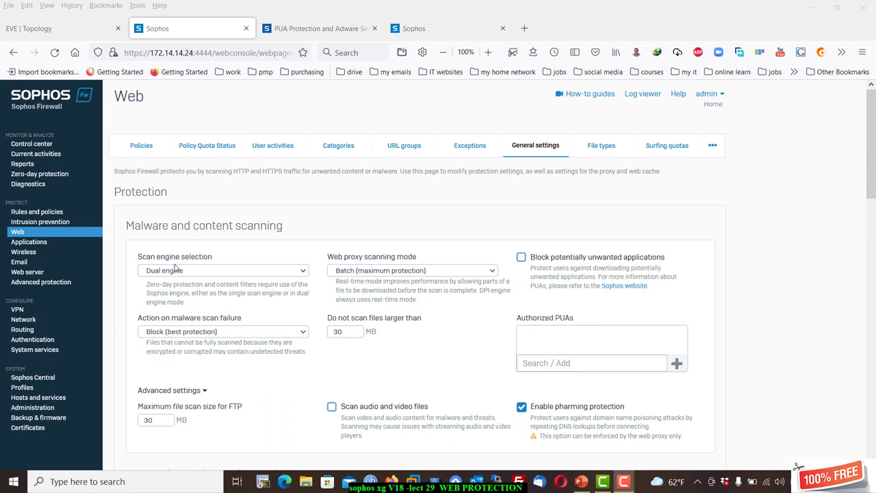
pyautogui.click(209, 273)
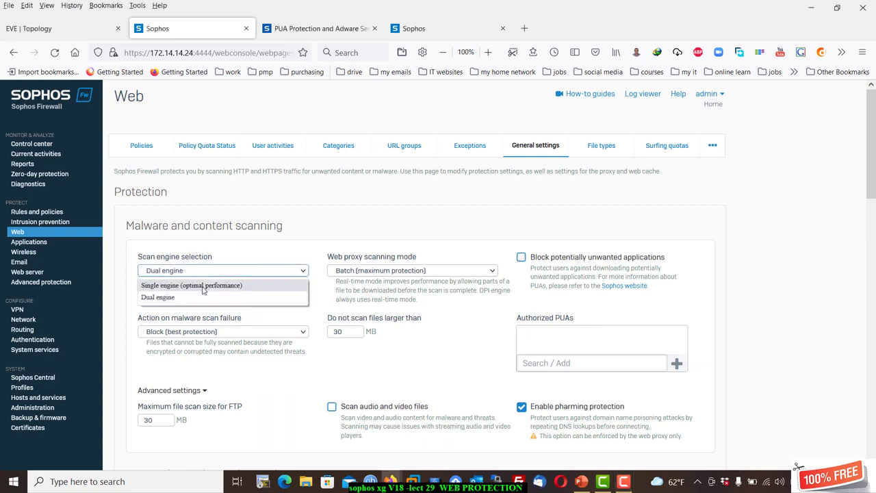
pyautogui.click(203, 288)
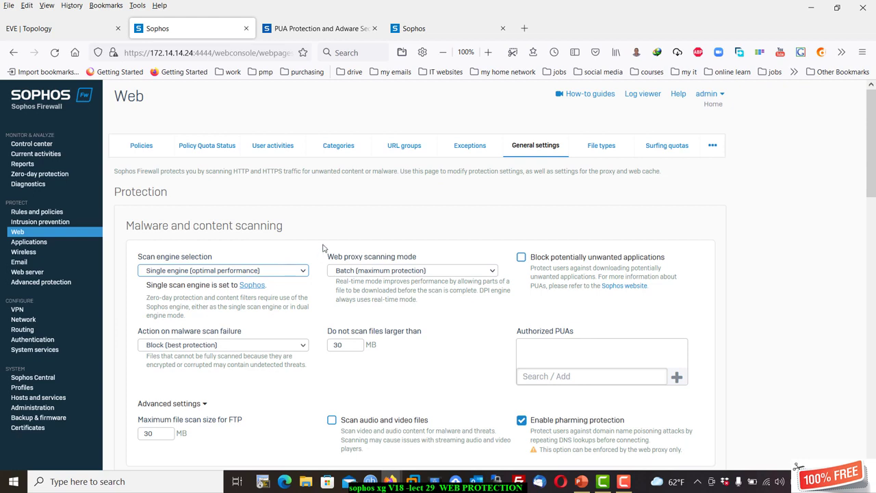
pyautogui.scroll(-2, 324, 248)
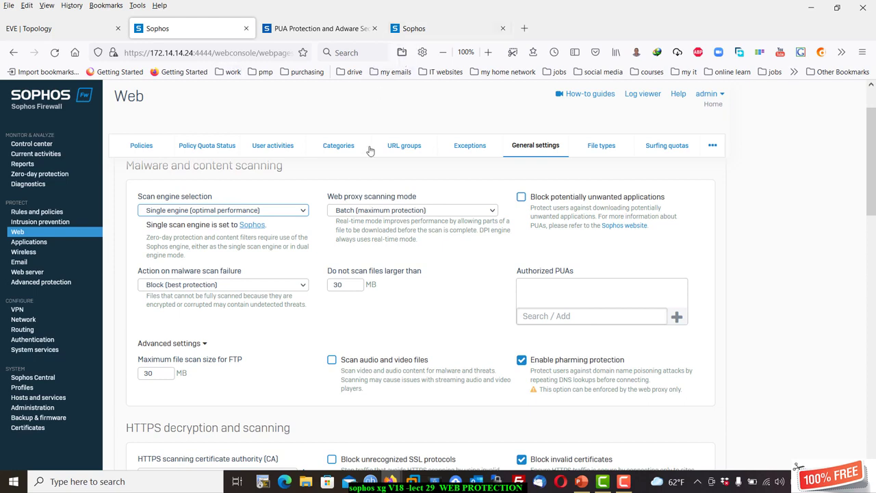
pyautogui.click(372, 214)
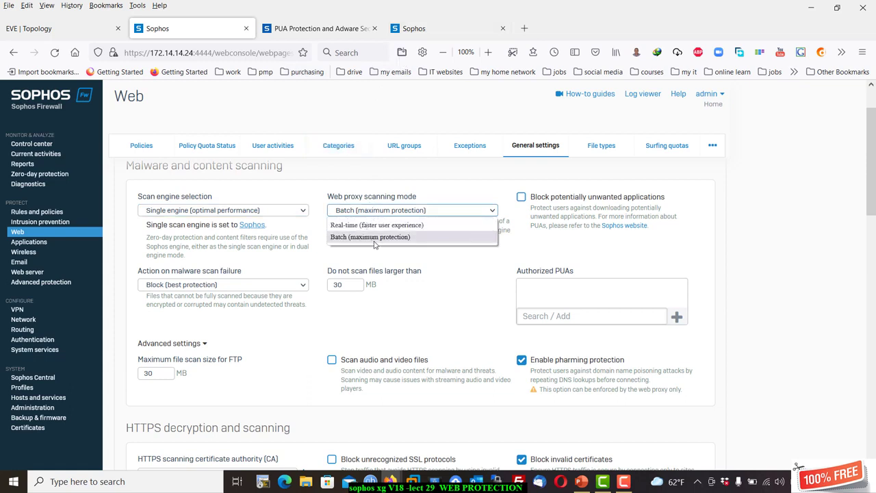
pyautogui.click(377, 197)
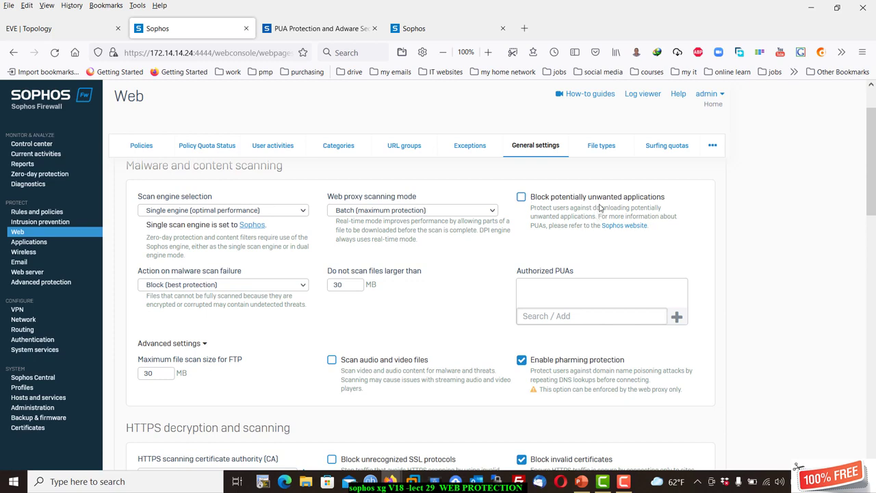
# View Sophos's Adware and PUAs information page, then go back to the firewall tab.
pyautogui.click(623, 228)
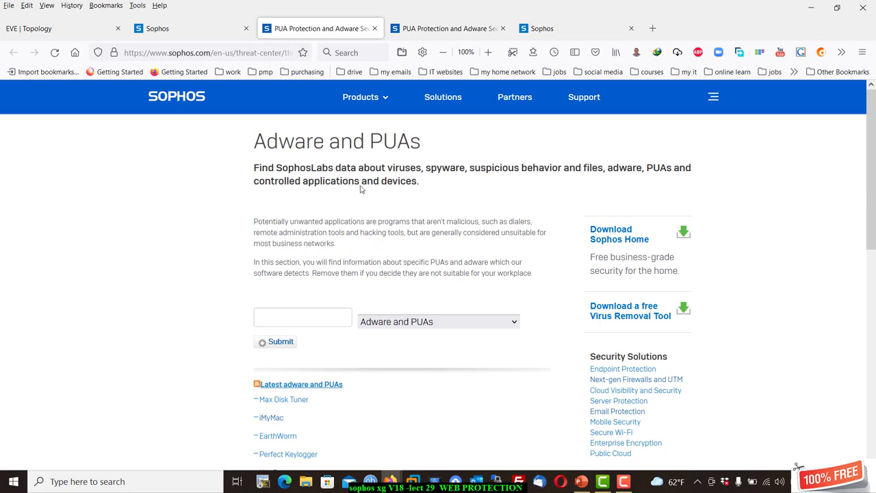
pyautogui.click(219, 35)
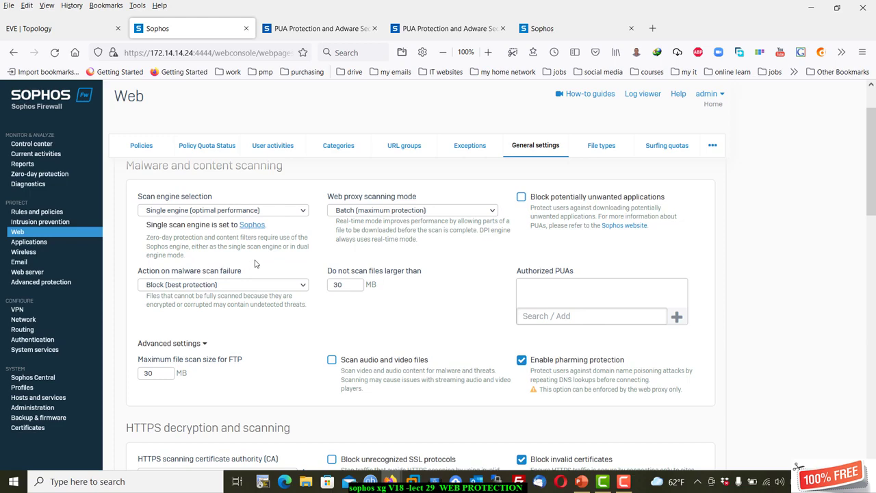
pyautogui.scroll(-3, 254, 264)
pyautogui.scroll(2, 254, 261)
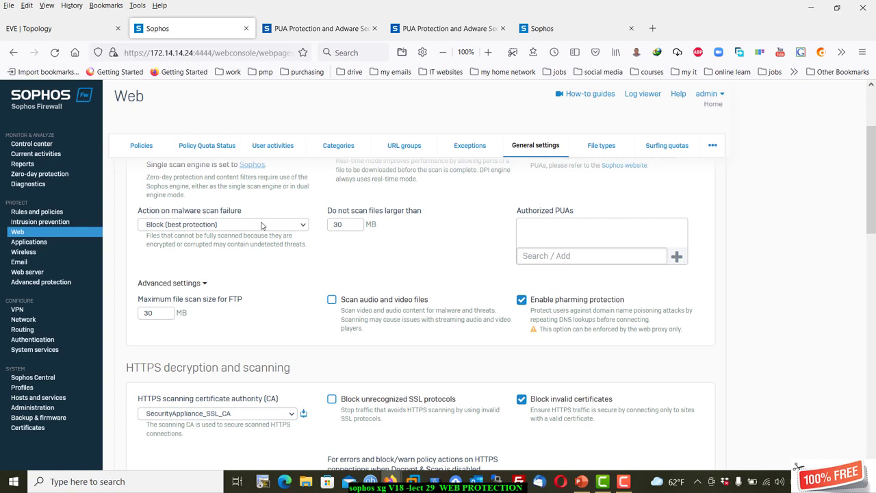
pyautogui.click(261, 225)
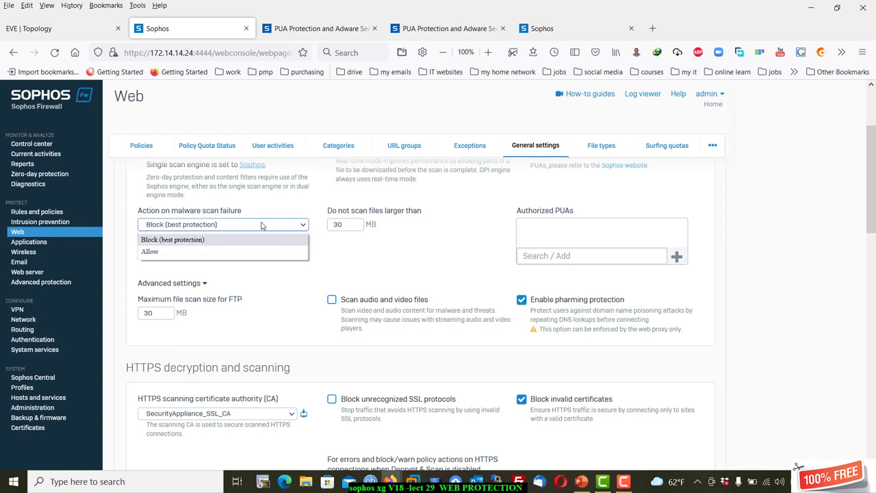
pyautogui.click(377, 258)
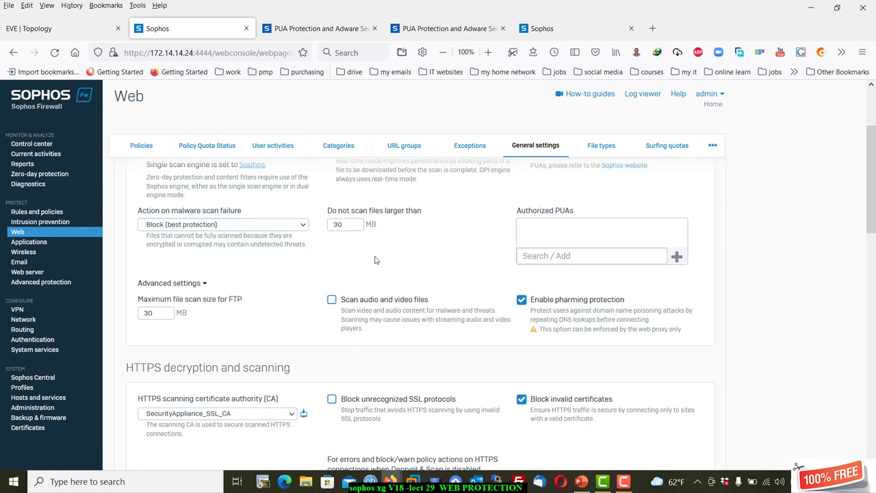
pyautogui.scroll(2, 209, 273)
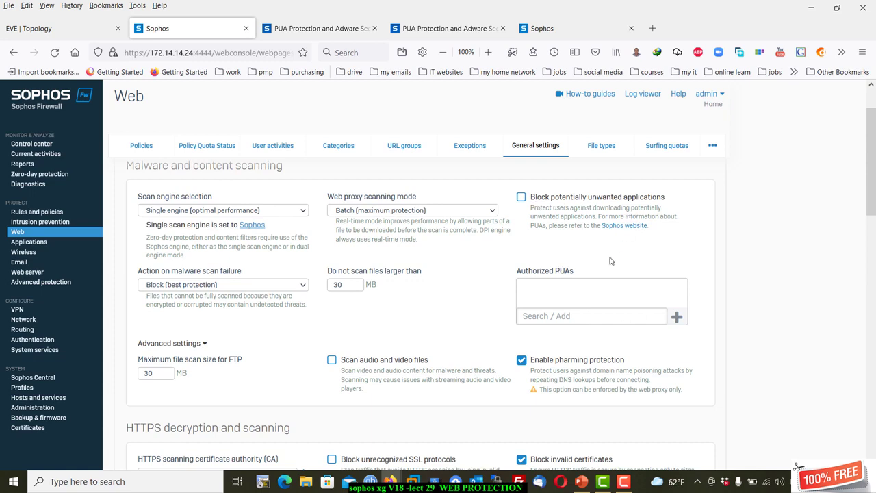
pyautogui.click(589, 316)
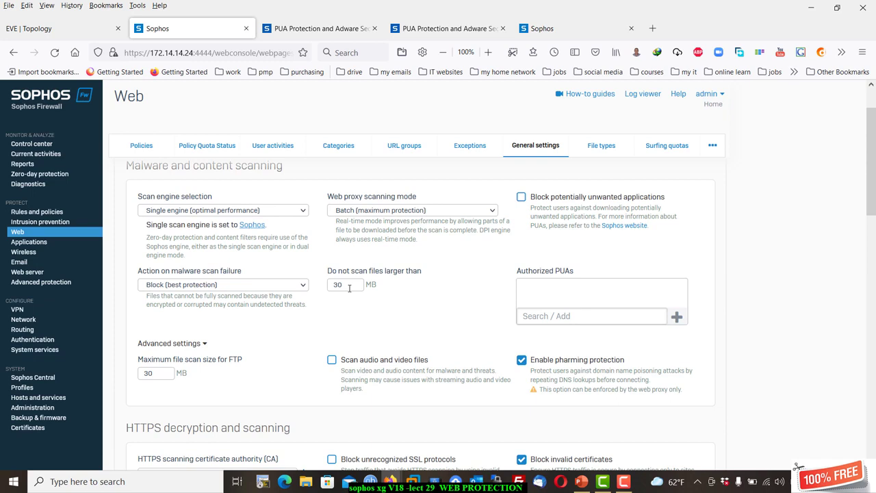
pyautogui.click(349, 288)
pyautogui.click(203, 344)
pyautogui.click(203, 345)
pyautogui.scroll(-1, 211, 372)
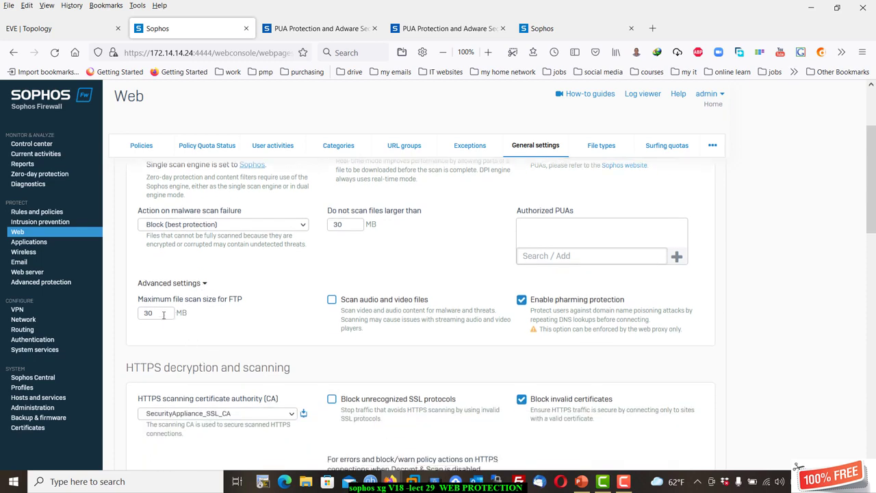
pyautogui.click(171, 315)
pyautogui.scroll(1, 372, 308)
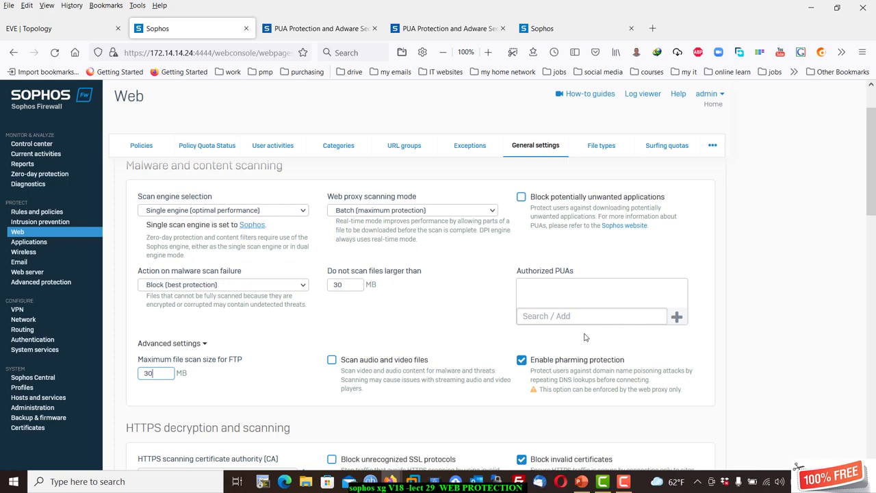
pyautogui.scroll(-2, 586, 351)
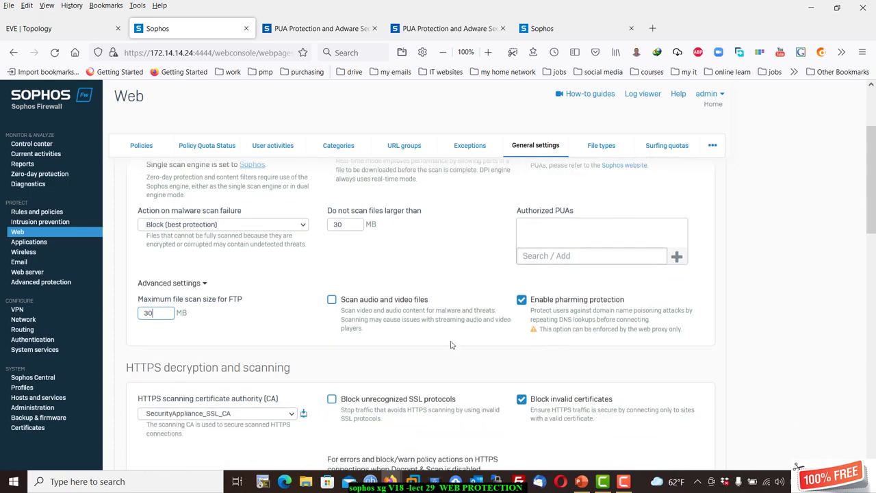
pyautogui.scroll(-2, 384, 356)
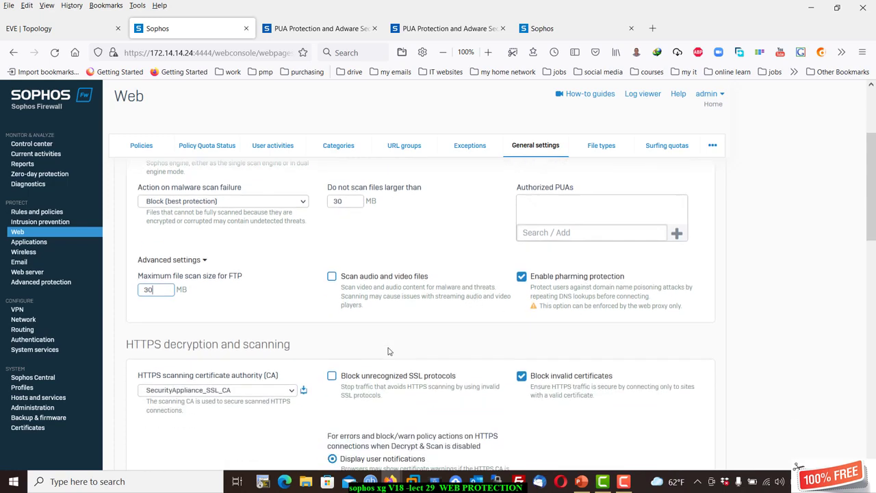
pyautogui.scroll(-2, 206, 378)
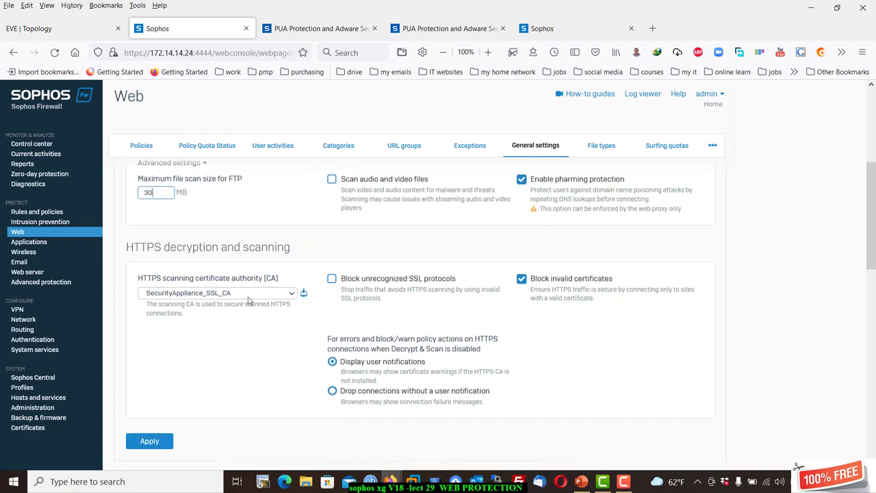
pyautogui.click(249, 295)
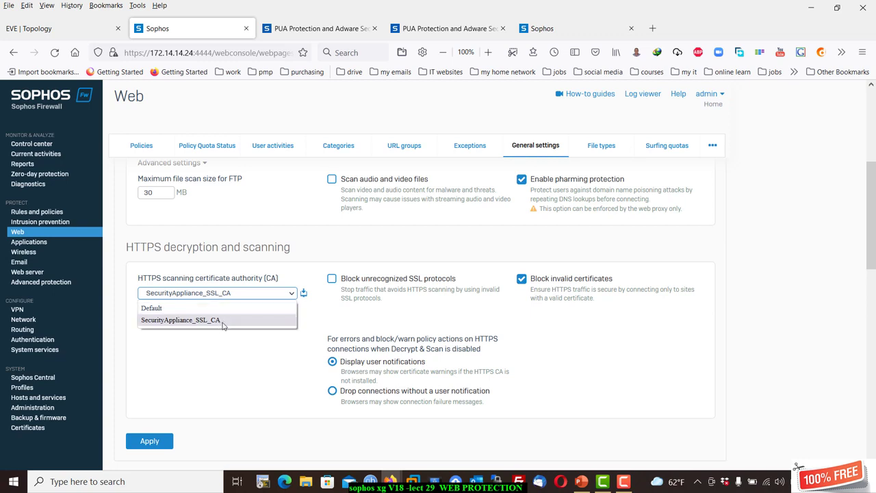
pyautogui.click(223, 351)
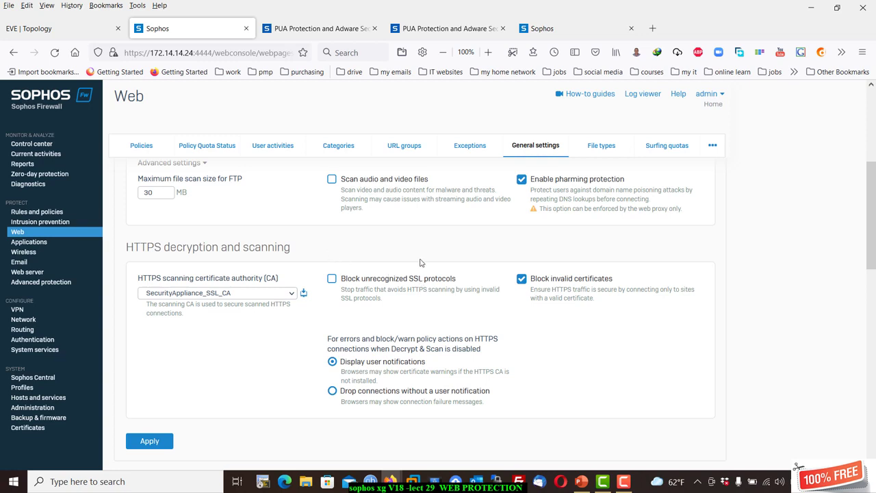
pyautogui.scroll(-2, 421, 262)
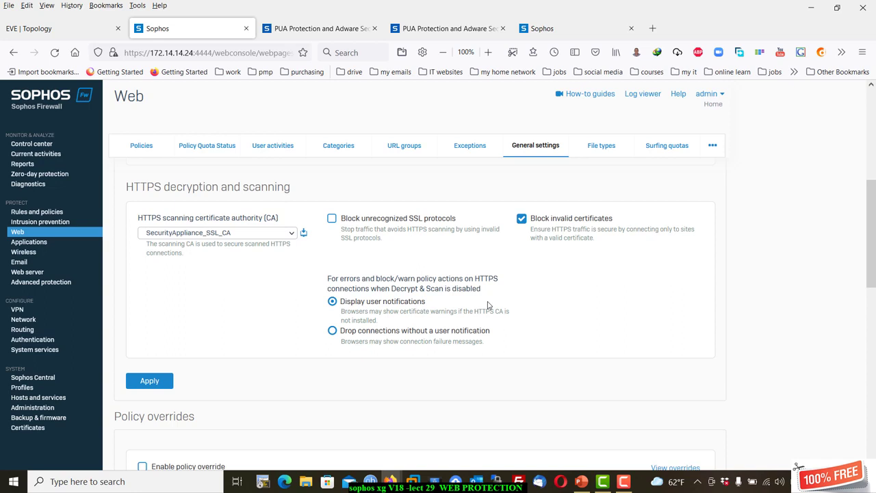
# Turn on web policy overrides and return to the web policies list, landing on the login page.
pyautogui.scroll(-3, 274, 282)
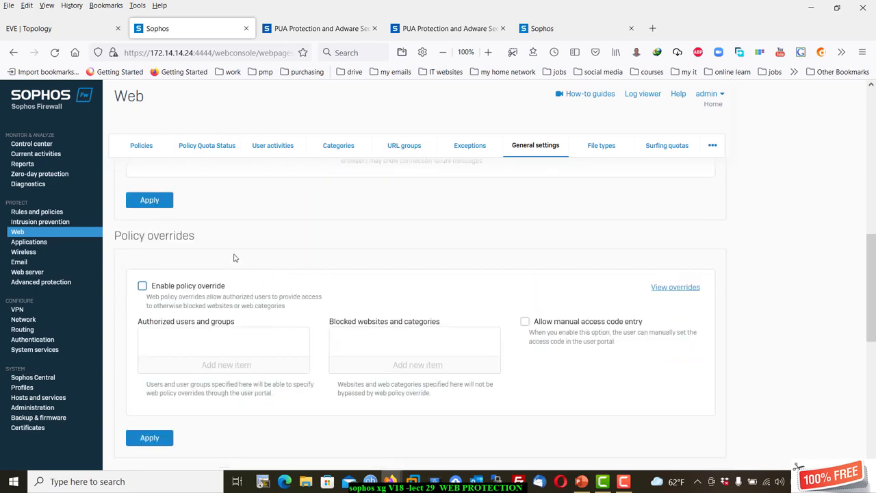
pyautogui.scroll(-1, 240, 257)
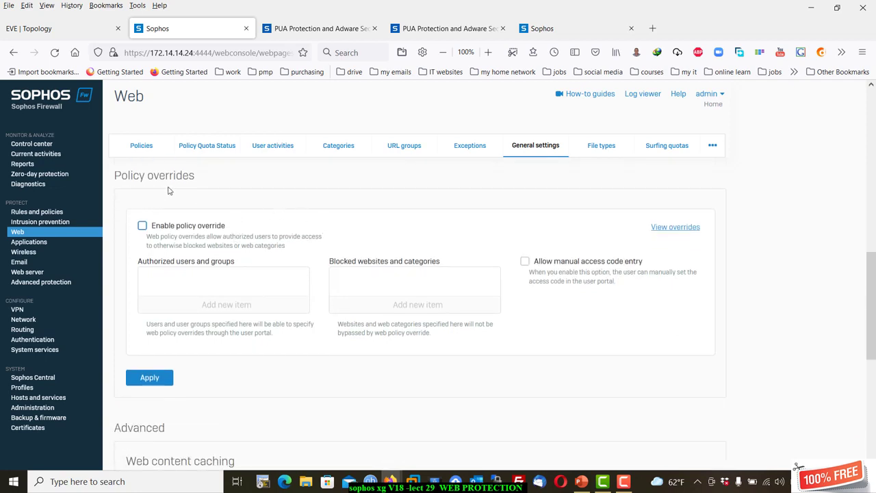
pyautogui.click(143, 227)
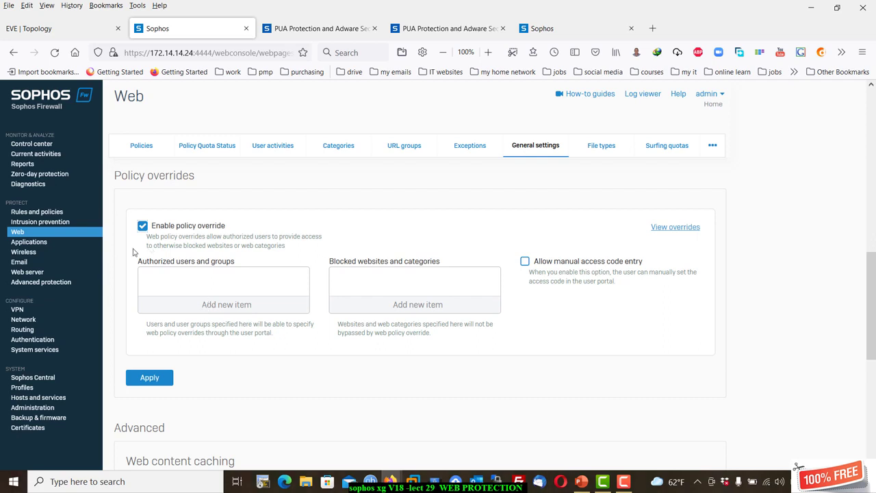
pyautogui.click(141, 146)
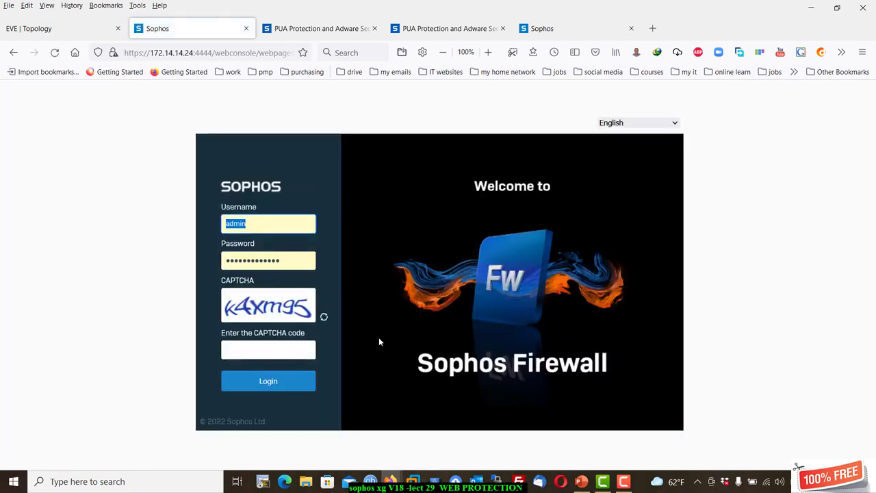
# Enter the displayed CAPTCHA code and sign back in to reach the Control center.
pyautogui.click(278, 349)
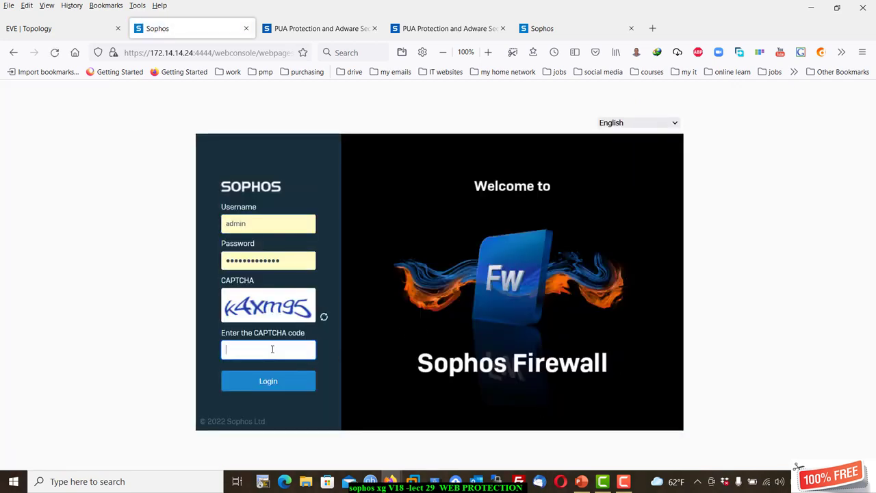
pyautogui.write('k4xm95')
pyautogui.click(268, 381)
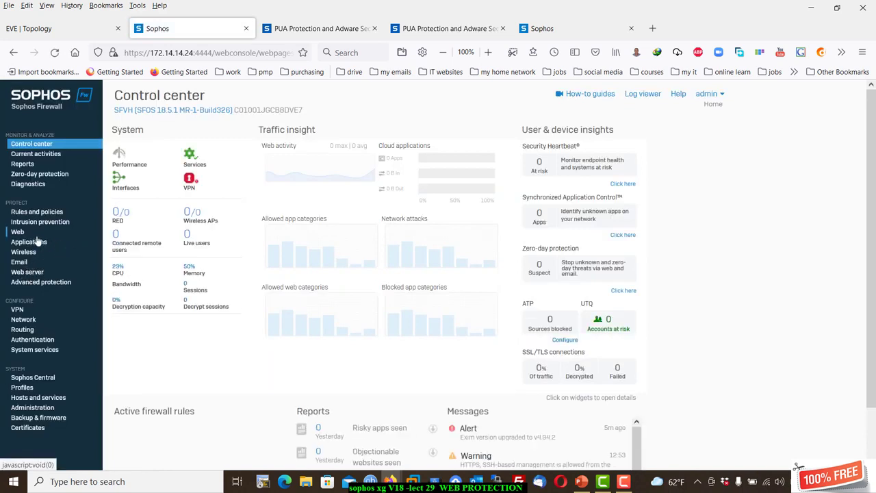
# In Protect > Web, view the first rule's activities filtered to URL groups, then close the popup.
pyautogui.click(47, 234)
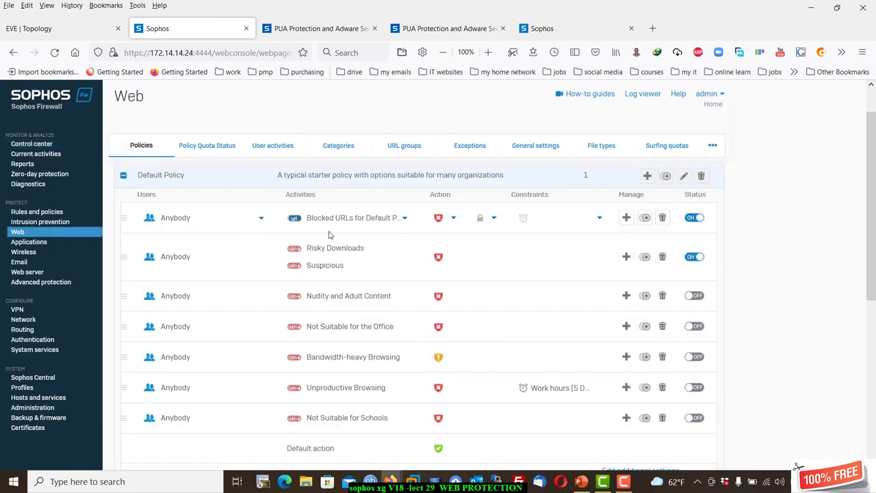
pyautogui.click(365, 221)
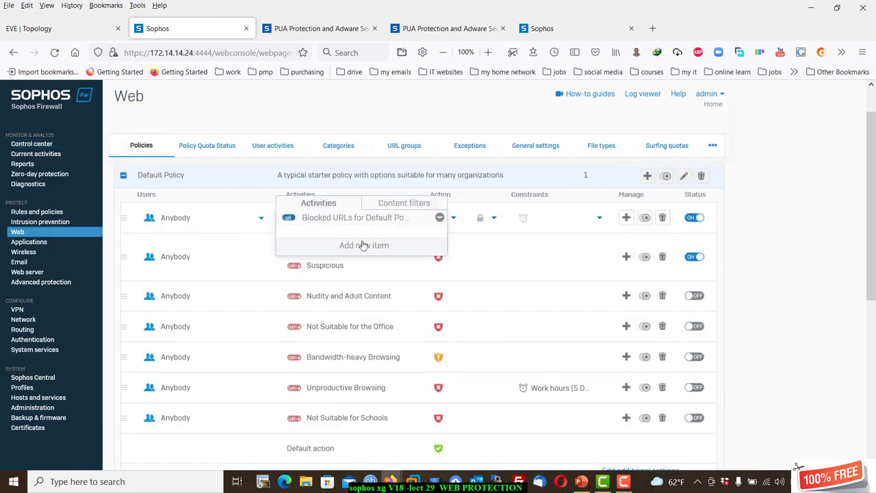
pyautogui.click(384, 249)
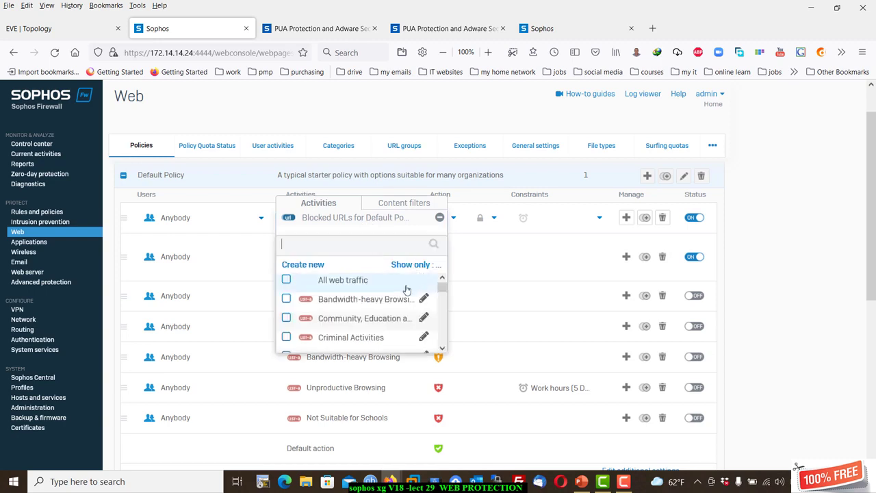
pyautogui.click(411, 265)
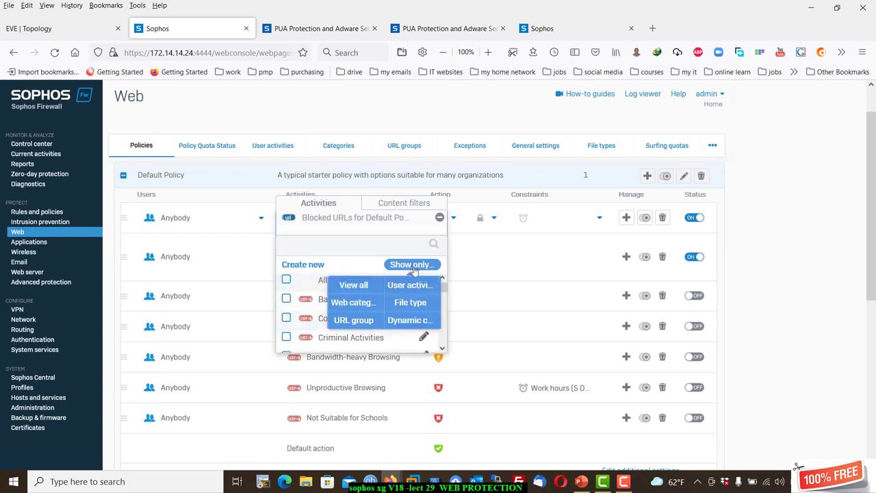
pyautogui.click(370, 322)
pyautogui.click(346, 111)
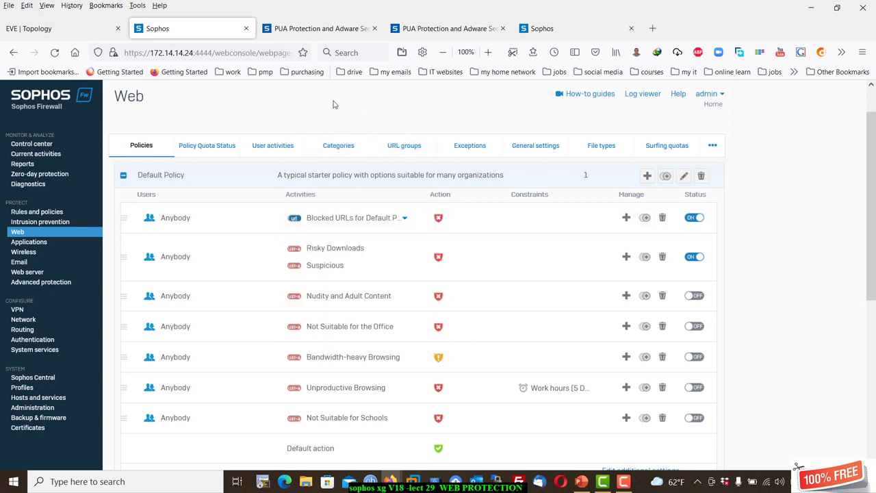
# Open the Web General settings and scroll down to the Policy overrides section.
pyautogui.moveTo(209, 217)
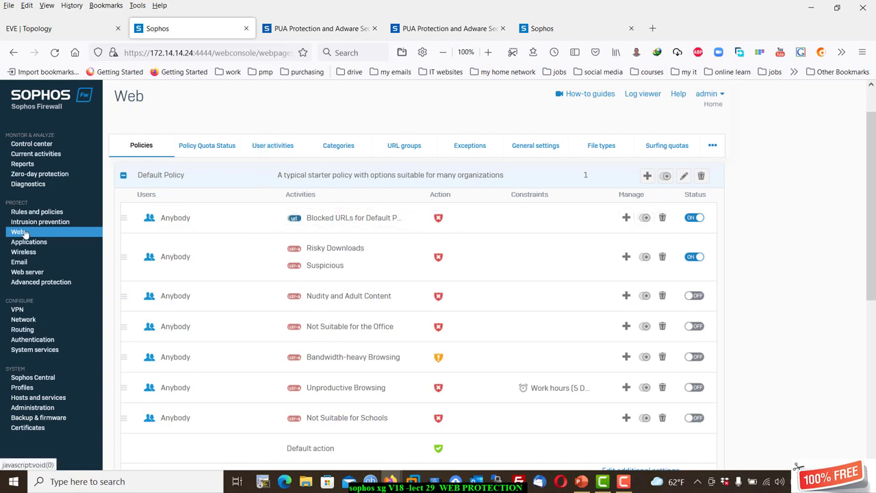
pyautogui.click(535, 146)
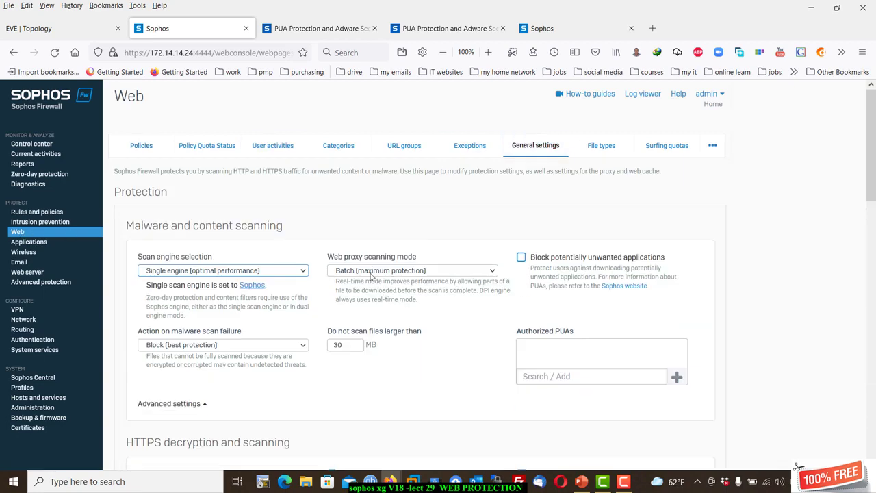
pyautogui.scroll(-10, 214, 353)
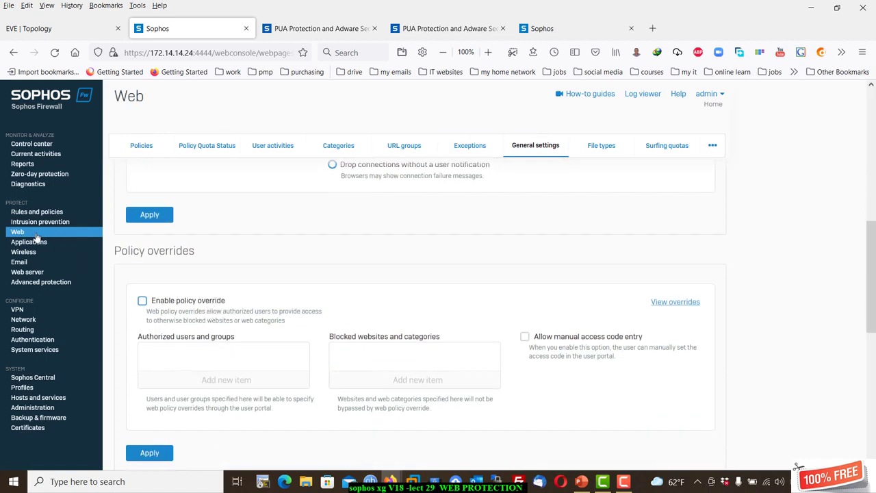
pyautogui.click(166, 156)
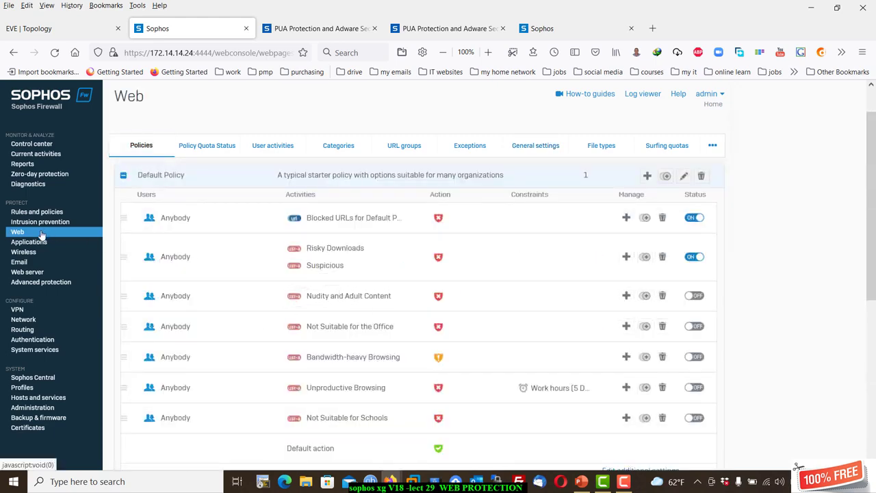
pyautogui.click(535, 145)
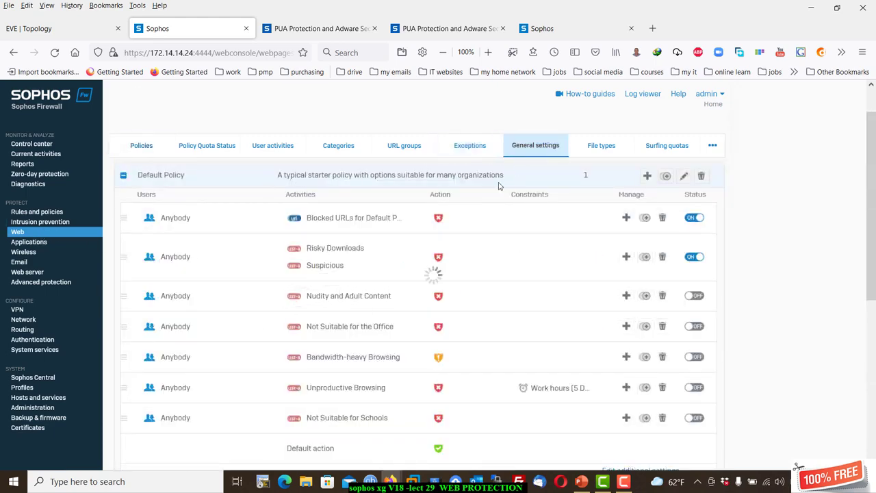
pyautogui.scroll(-8, 240, 303)
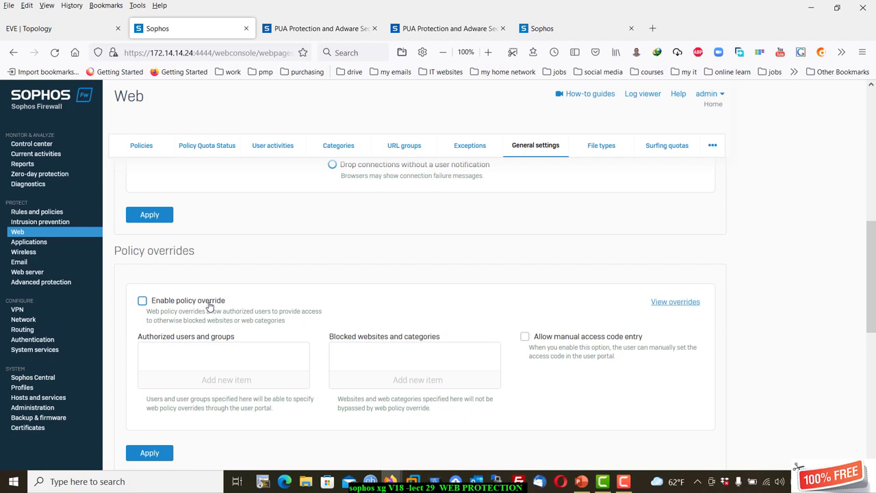
pyautogui.click(209, 306)
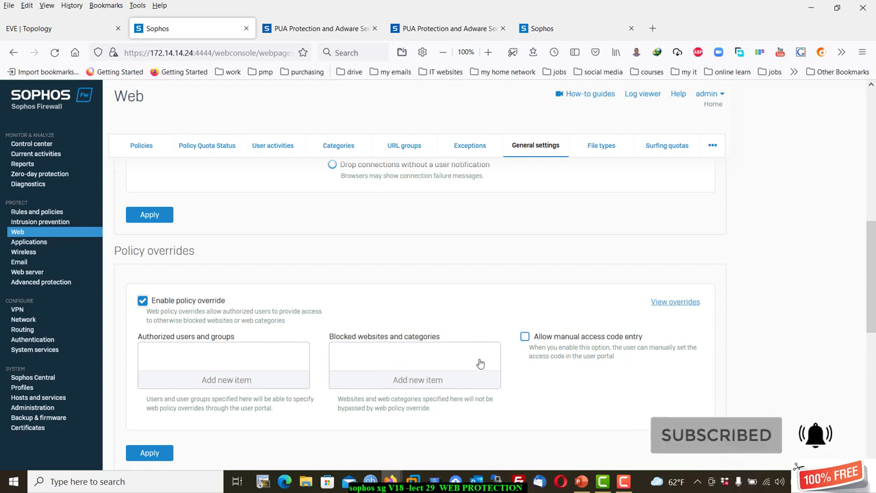
pyautogui.click(142, 302)
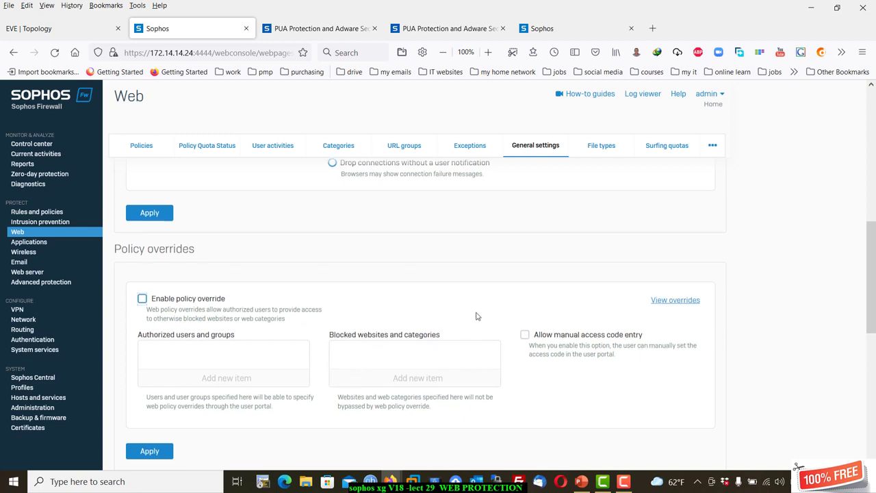
pyautogui.scroll(-2, 476, 316)
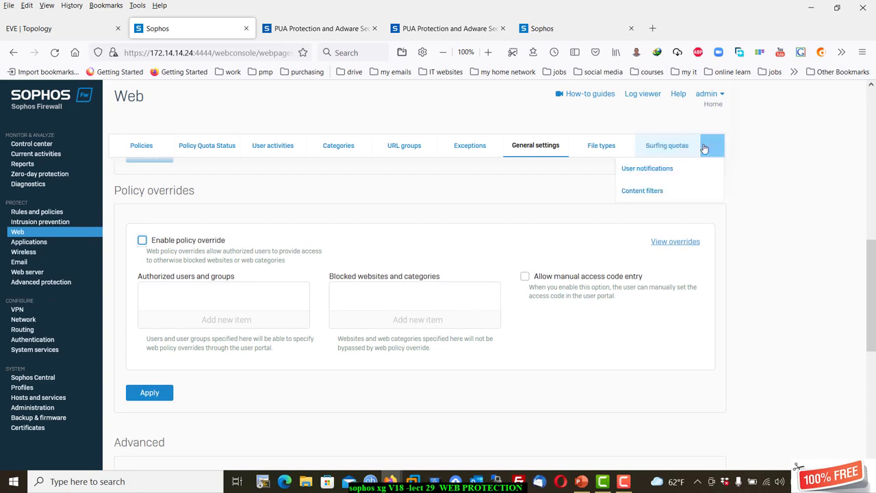
# Open User notifications and preview the override block page, trying its code box.
pyautogui.moveTo(712, 145)
pyautogui.click(708, 176)
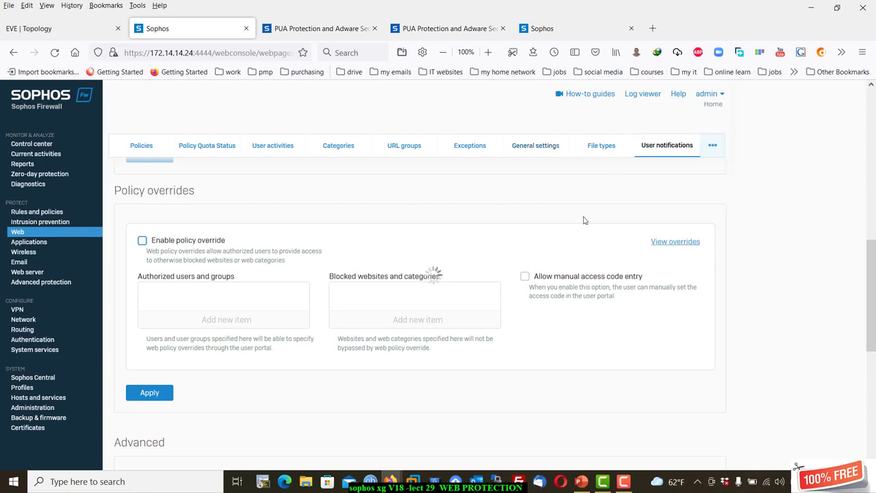
pyautogui.scroll(-1, 353, 332)
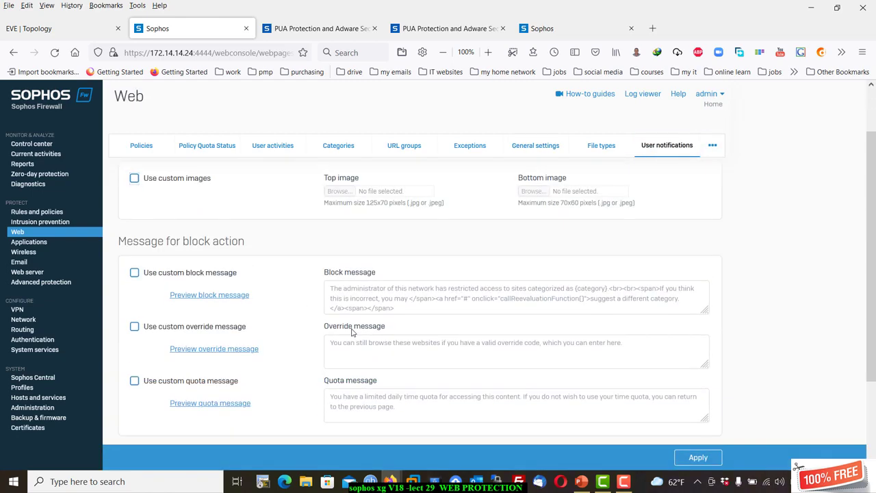
pyautogui.click(214, 349)
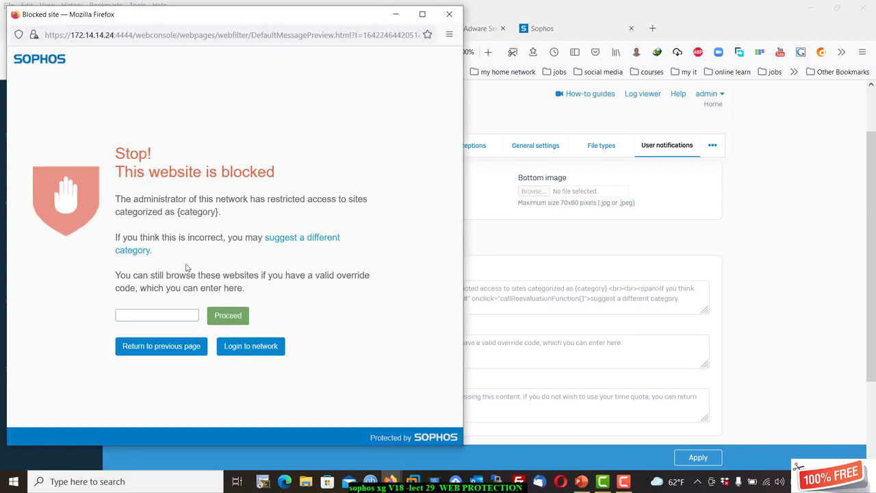
pyautogui.click(186, 317)
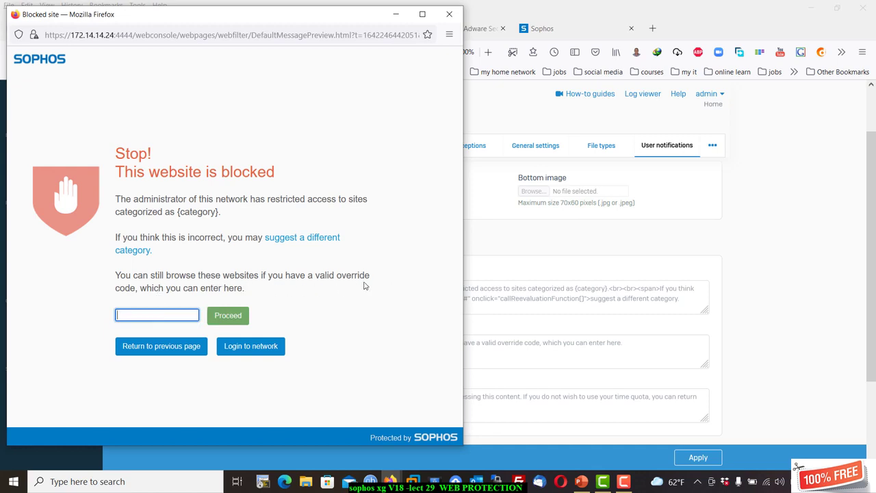
pyautogui.click(491, 247)
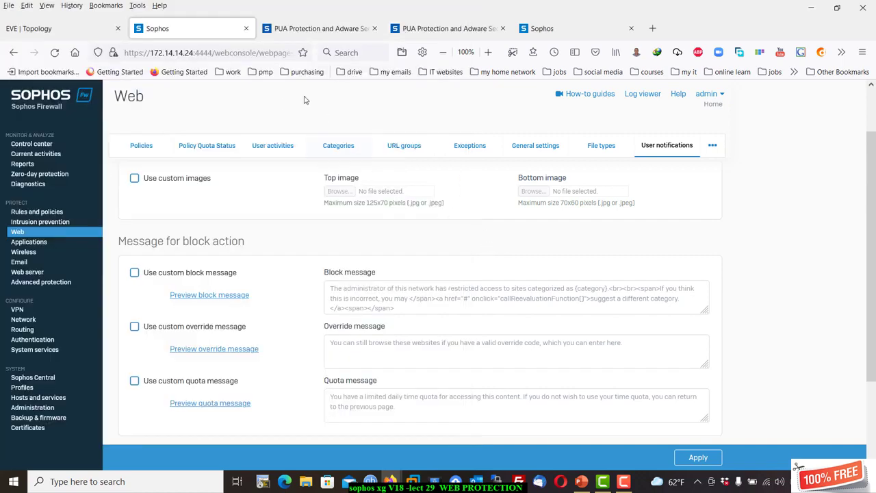
# In Web General settings, enable policy override, add one authorized user, and apply.
pyautogui.click(535, 146)
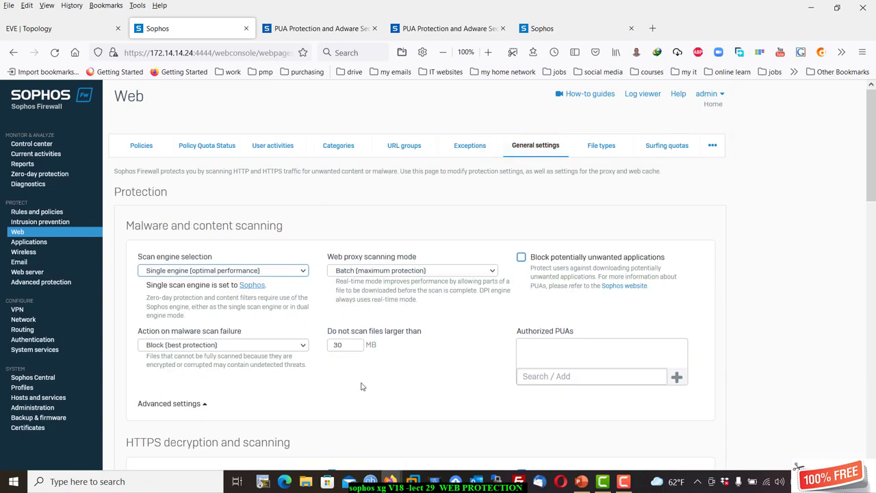
pyautogui.scroll(-3, 324, 360)
pyautogui.scroll(-5, 299, 347)
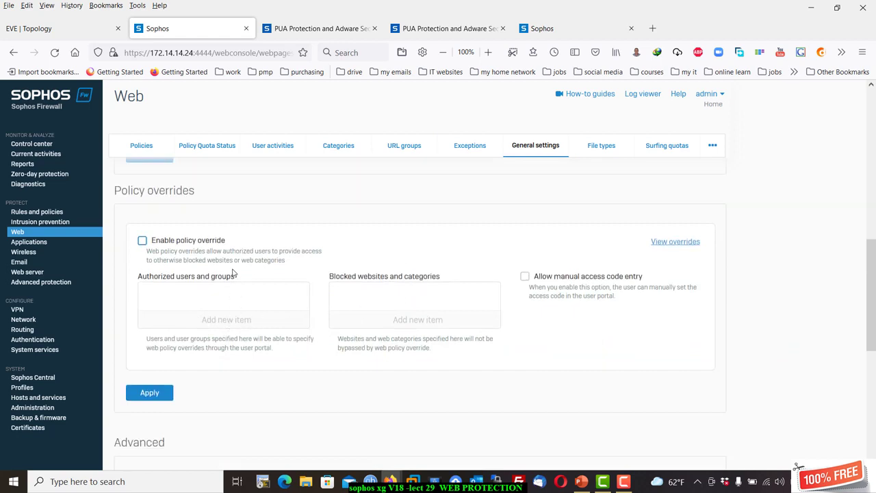
pyautogui.click(173, 243)
pyautogui.click(203, 324)
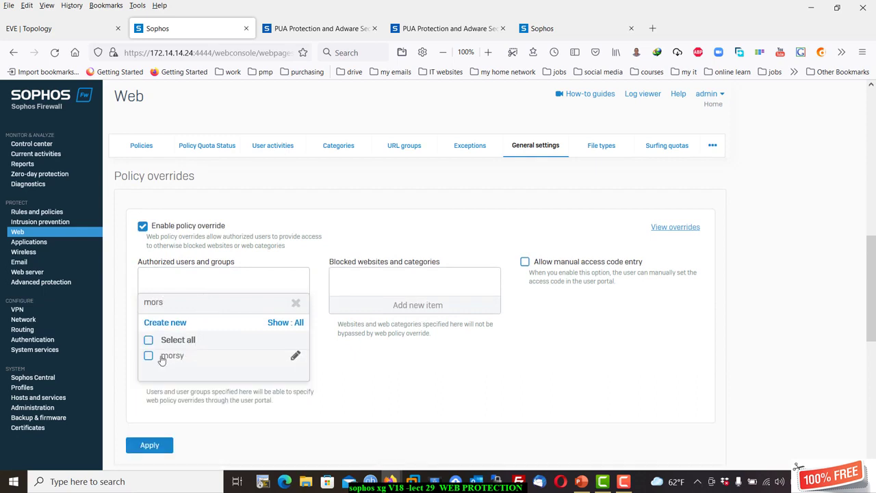
pyautogui.click(163, 362)
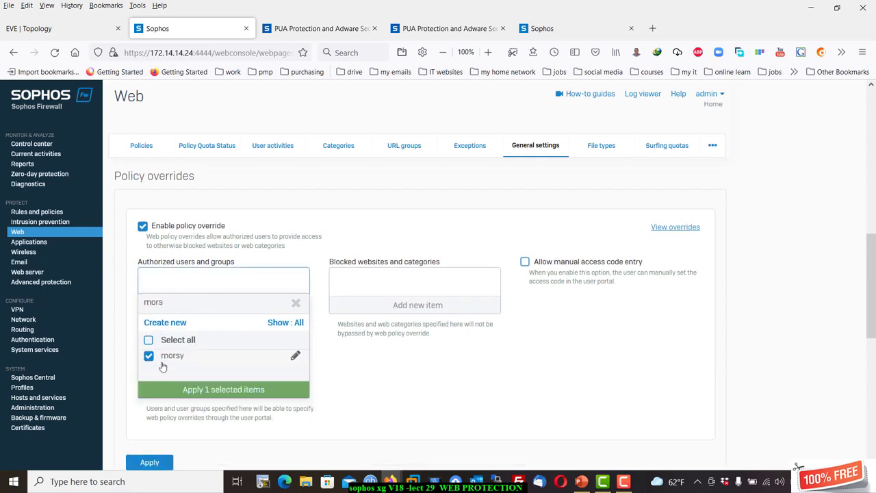
pyautogui.click(181, 395)
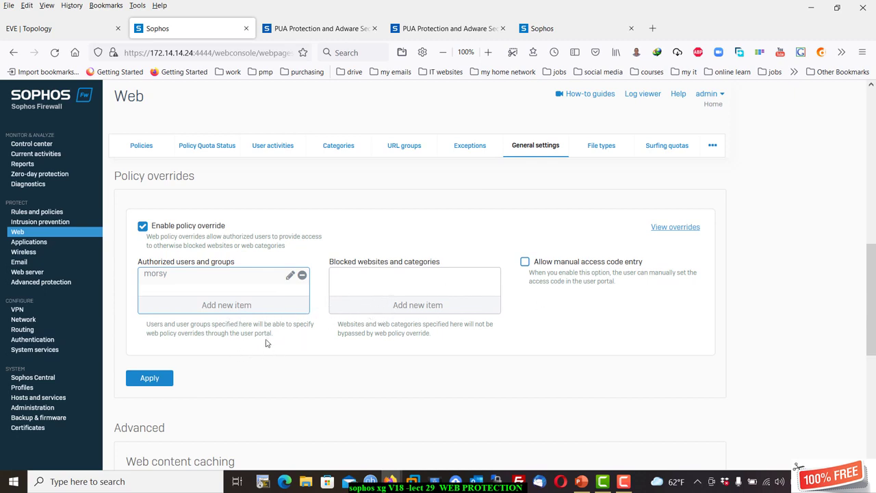
pyautogui.click(152, 378)
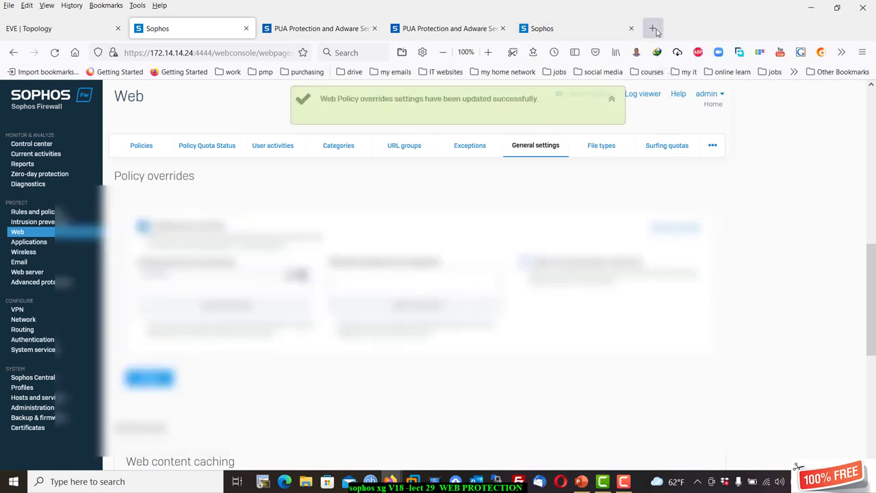
pyautogui.click(654, 29)
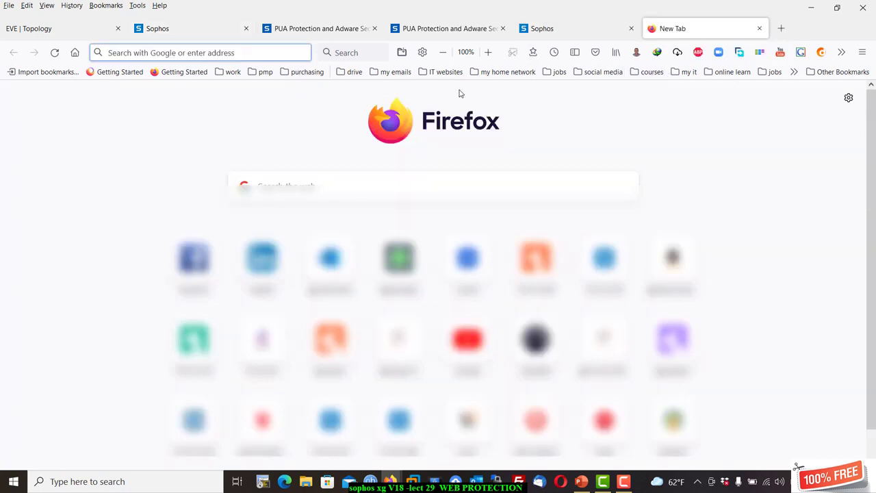
pyautogui.write('htt')
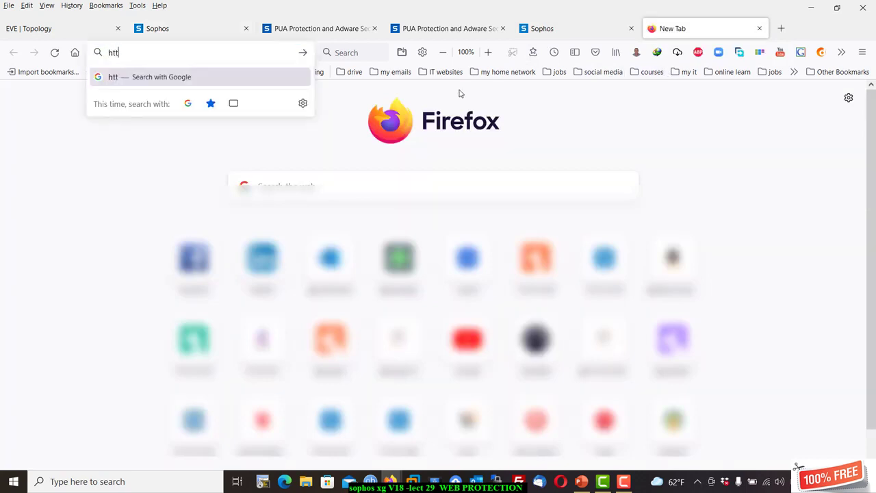
pyautogui.write('ps://')
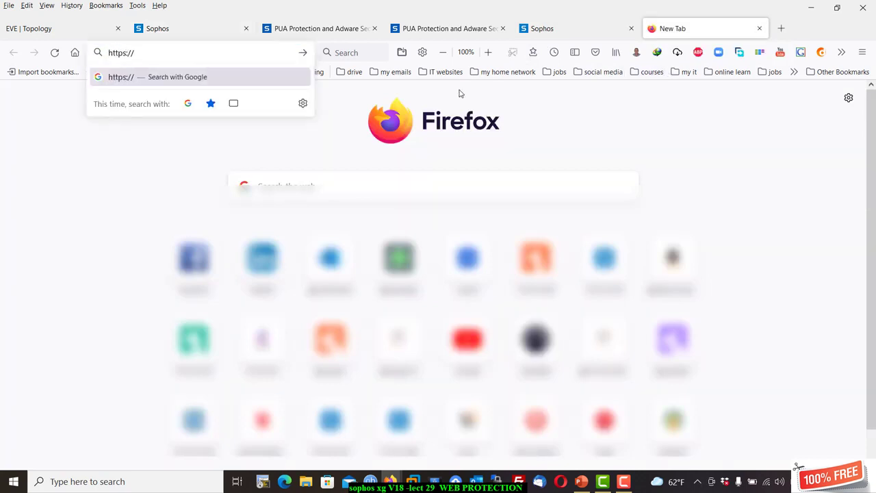
pyautogui.write('172.1')
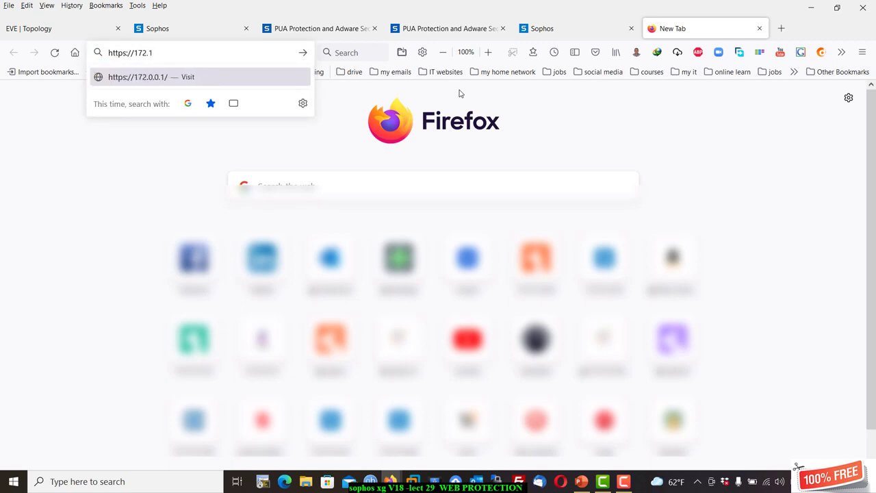
pyautogui.write('4.14.24')
pyautogui.press('Return')
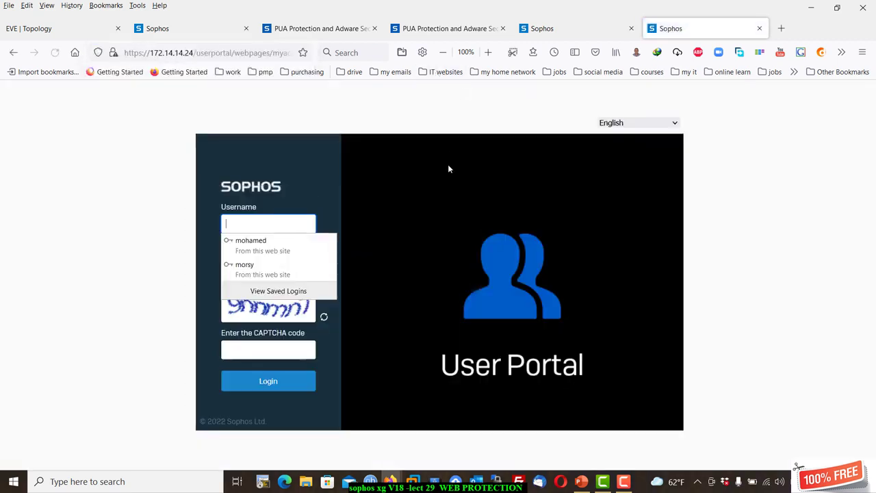
pyautogui.click(266, 272)
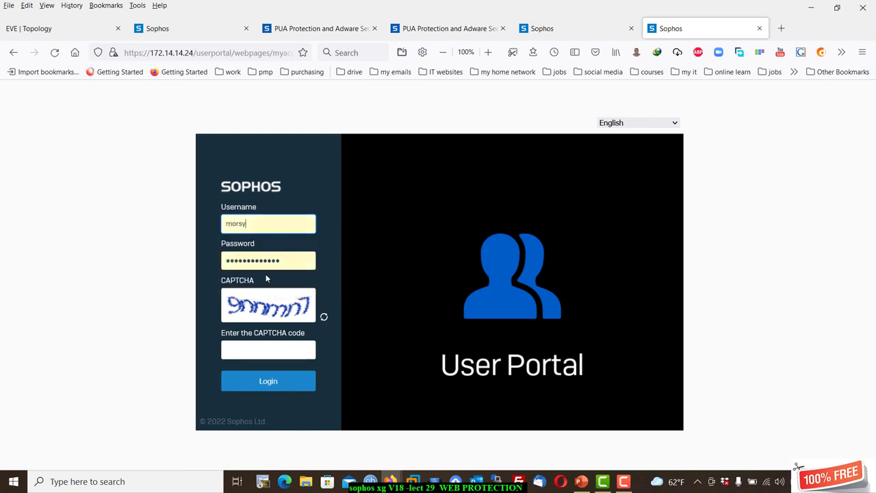
pyautogui.click(248, 351)
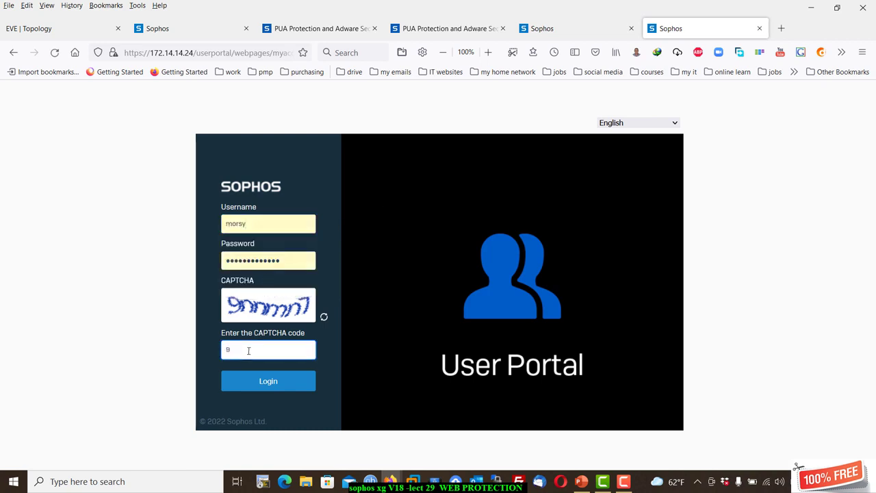
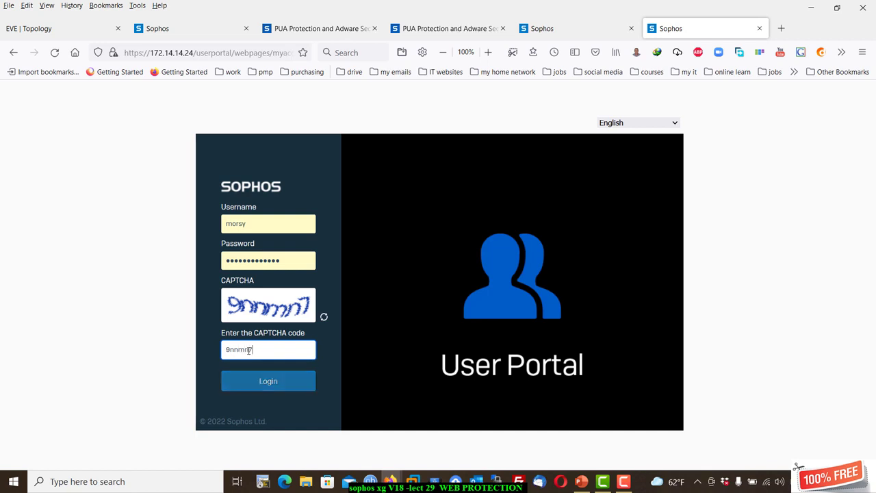
pyautogui.click(265, 385)
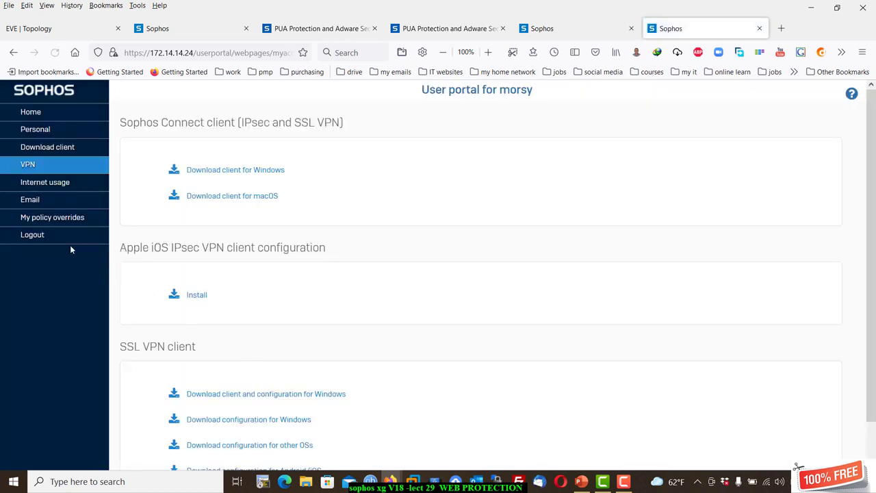
# Under My policy overrides, add override-youtube allowing youtube.com and apply it.
pyautogui.click(86, 217)
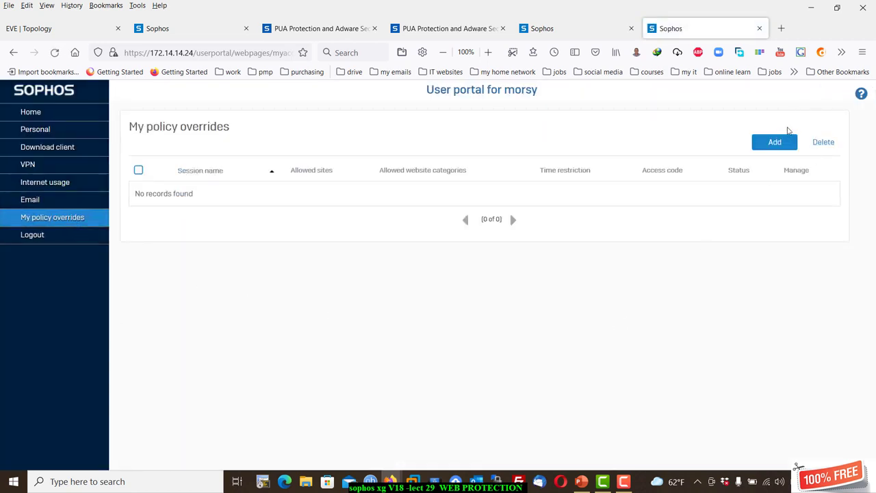
pyautogui.click(780, 141)
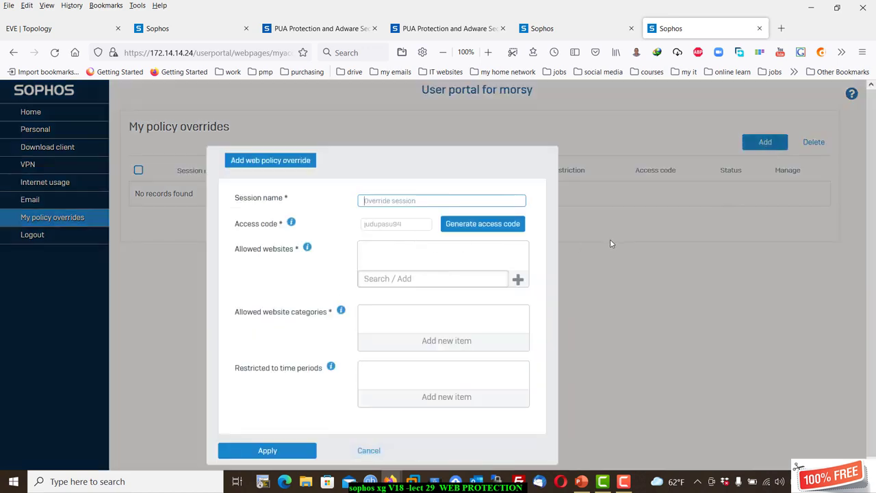
pyautogui.click(417, 169)
pyautogui.hotkey('ctrl', 'a')
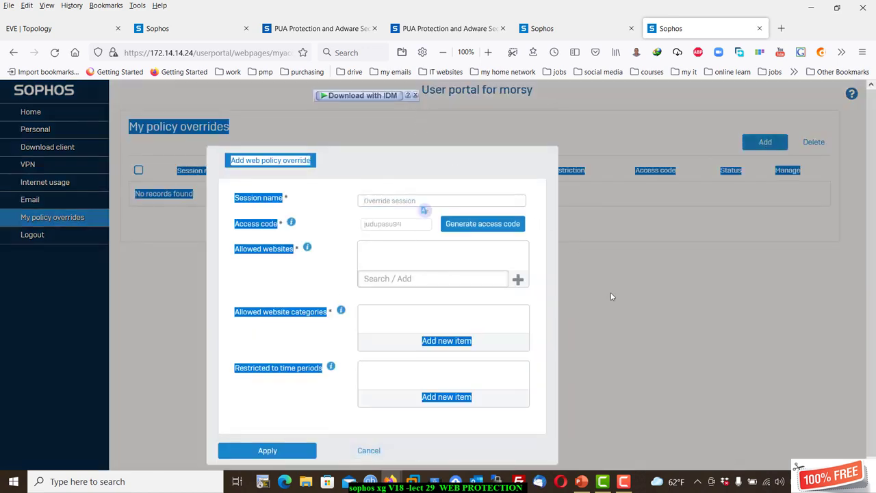
pyautogui.click(666, 310)
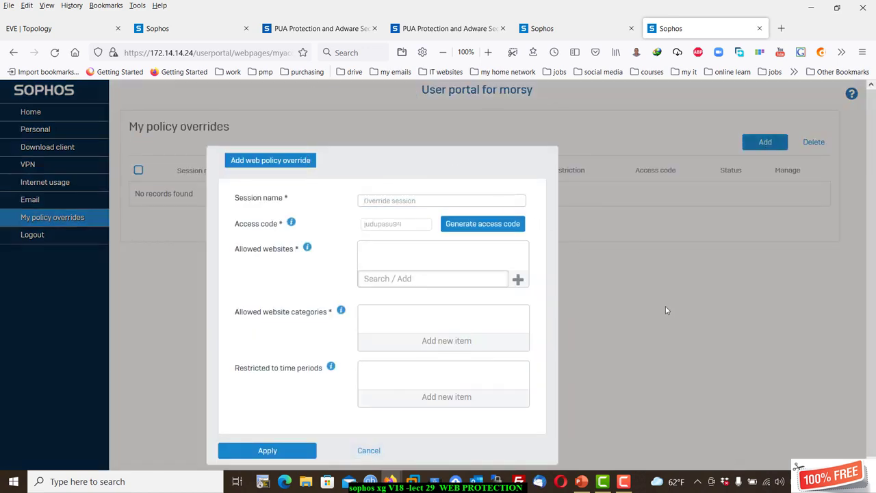
pyautogui.click(481, 201)
pyautogui.write('override-youtube')
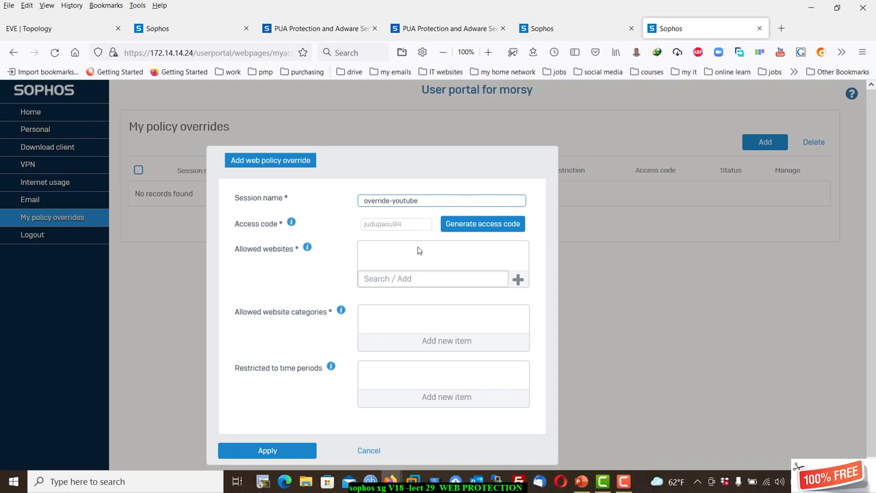
pyautogui.click(404, 278)
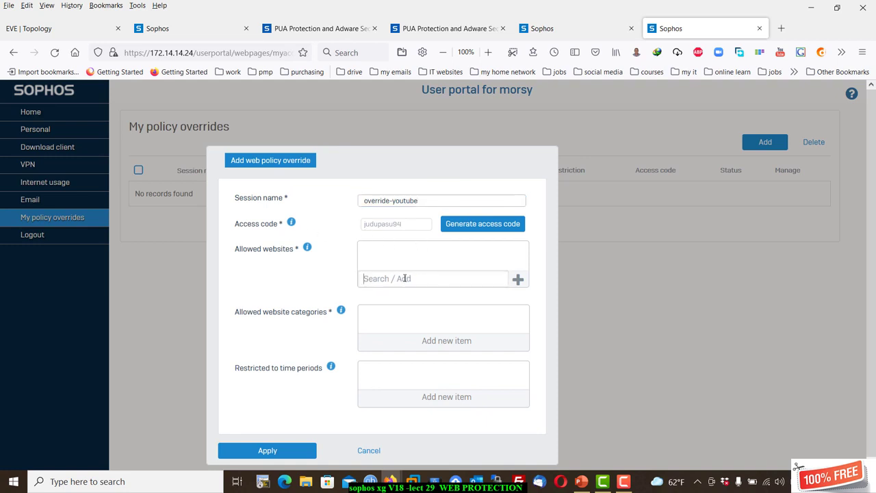
pyautogui.write('youtube.com')
pyautogui.click(518, 280)
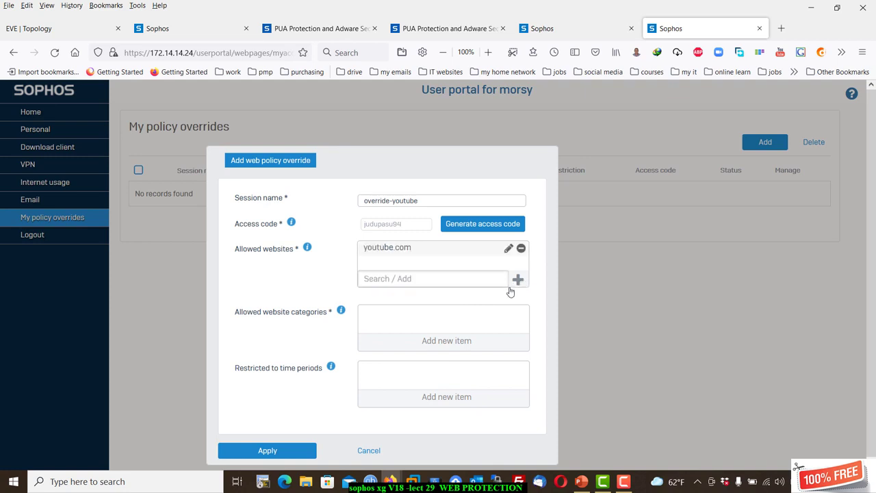
pyautogui.click(298, 457)
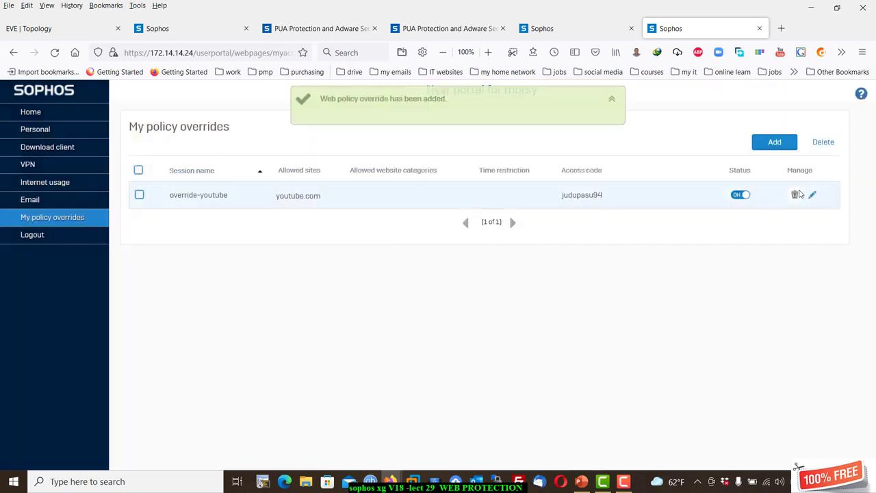
# Open override-youtube for editing and enable Allow manual access code entry in the console's override settings.
pyautogui.click(812, 195)
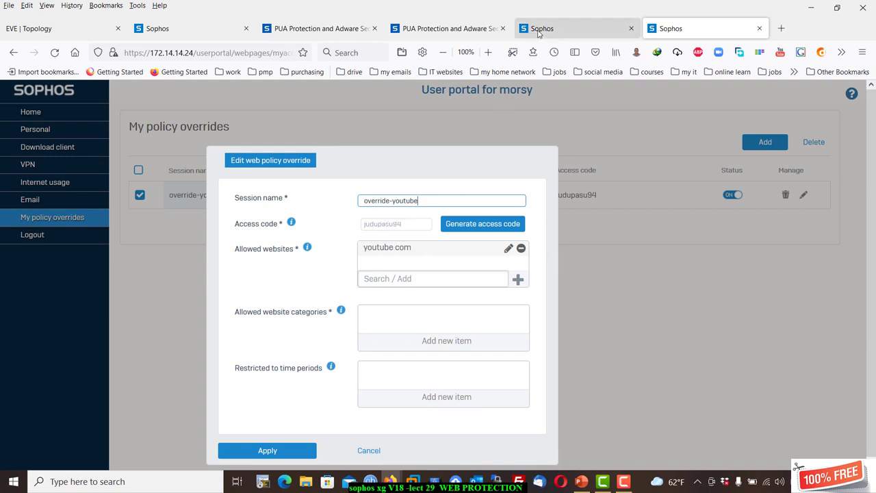
pyautogui.click(197, 31)
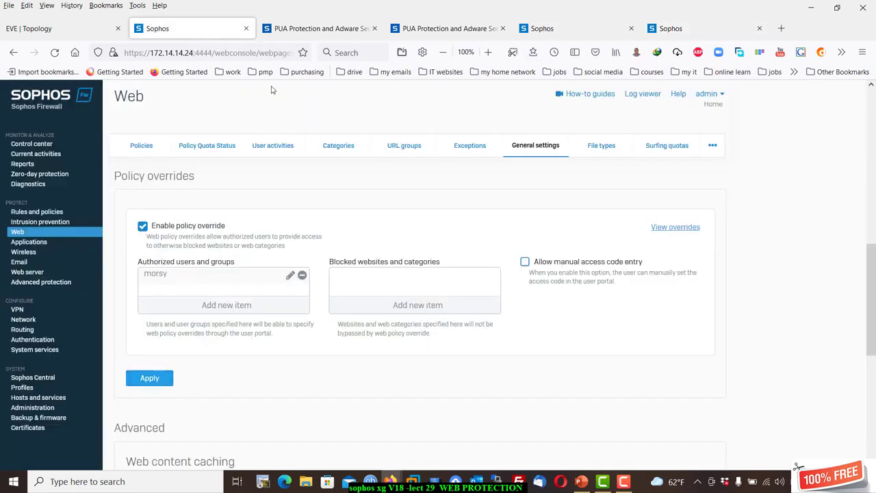
pyautogui.click(525, 263)
pyautogui.click(167, 382)
pyautogui.click(695, 28)
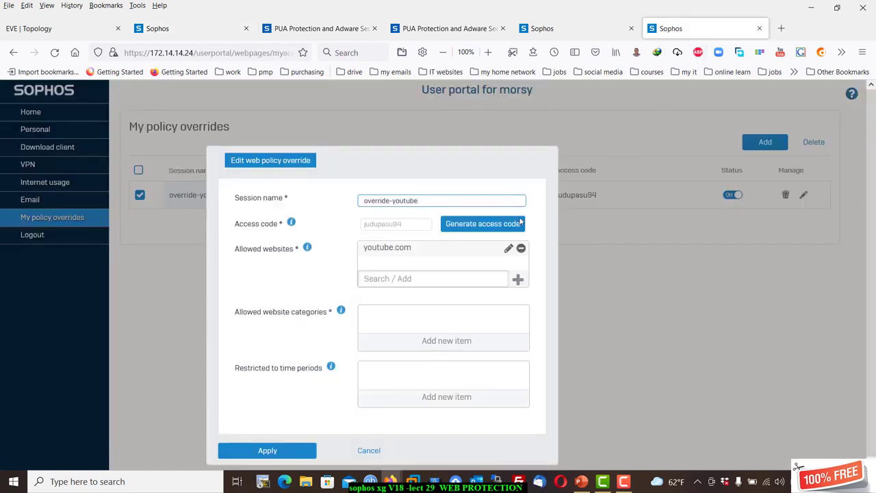
# Discard the override edit, try a new override with a regenerated access code, then close the portal.
pyautogui.click(368, 452)
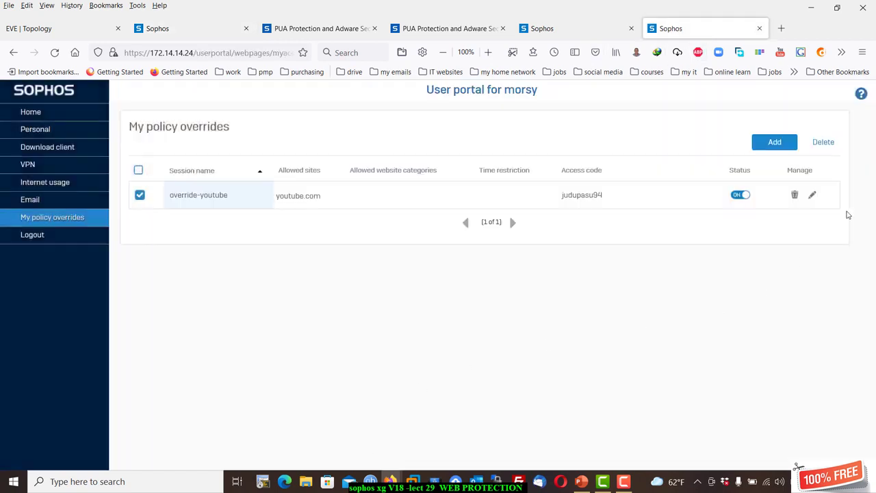
pyautogui.click(775, 142)
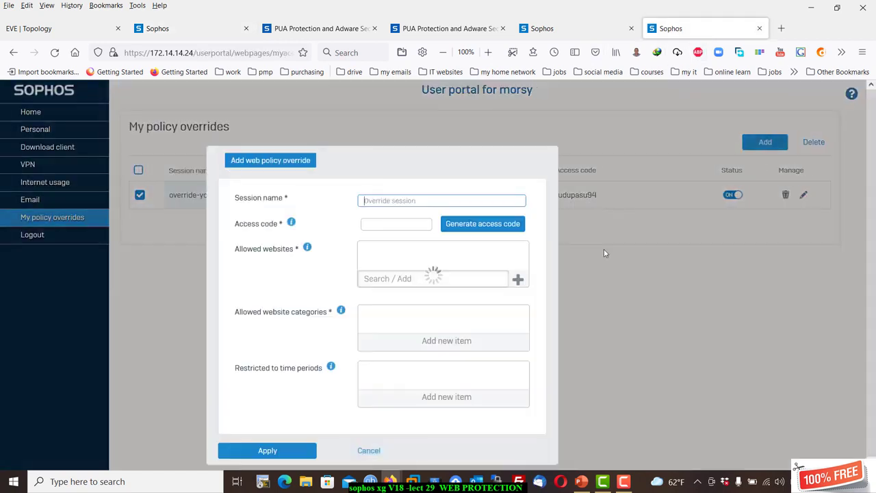
pyautogui.moveTo(412, 230); pyautogui.dragTo(365, 224)
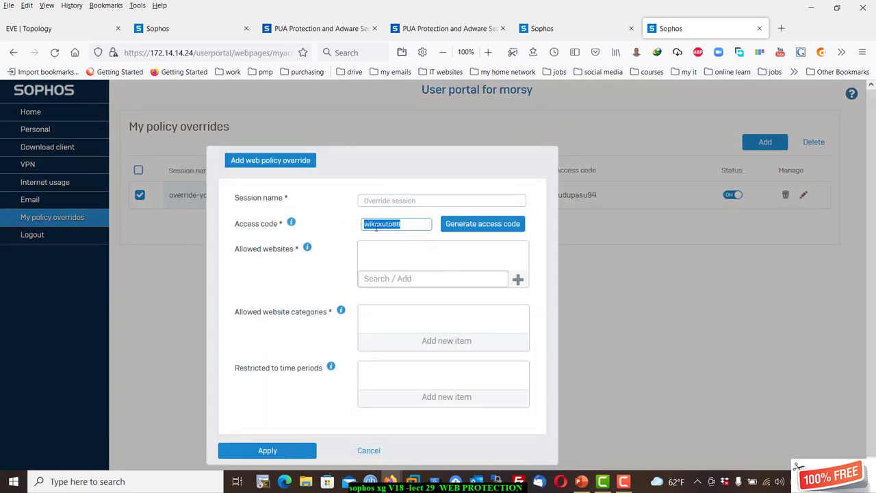
pyautogui.click(476, 226)
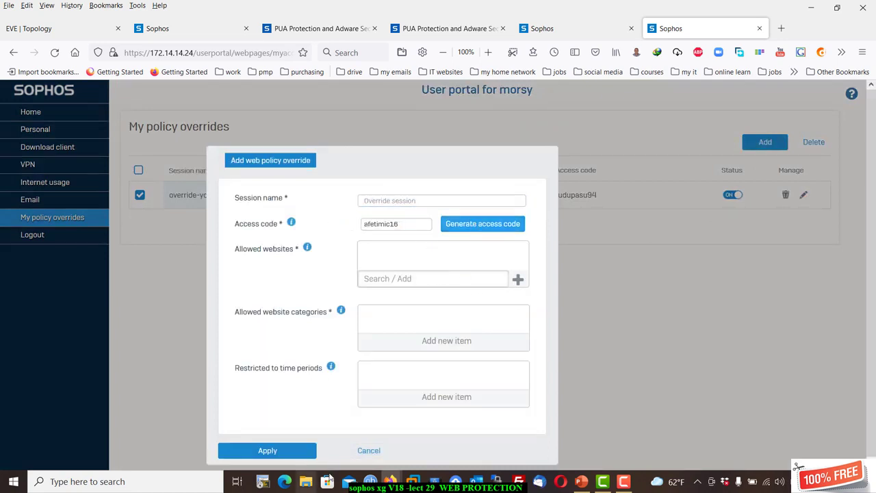
pyautogui.click(368, 451)
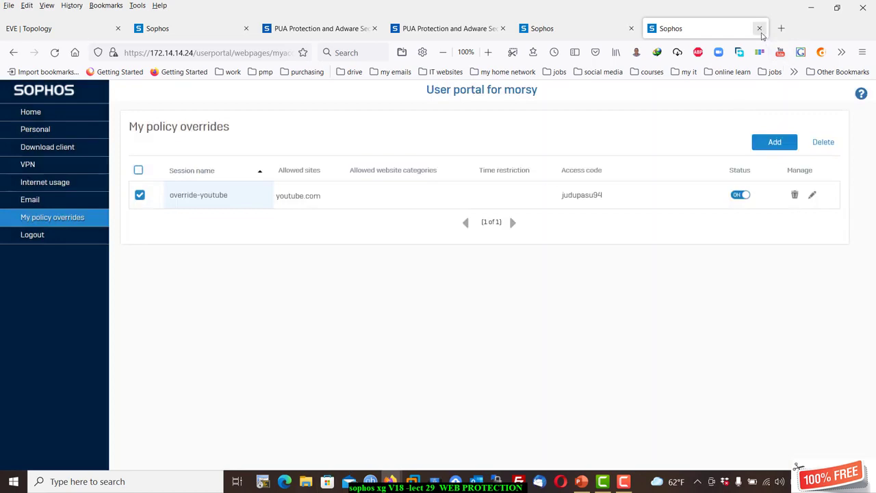
pyautogui.click(760, 28)
# Return to the firewall console's Web General settings page and scroll through it.
pyautogui.click(203, 30)
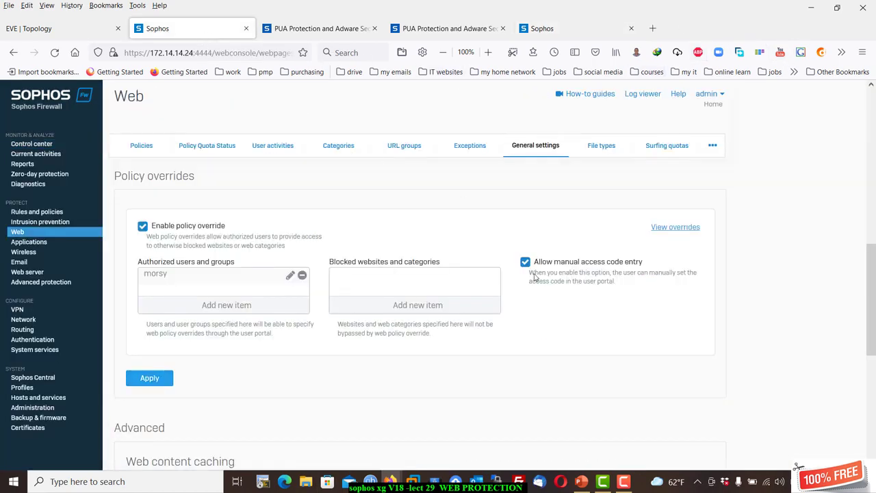
pyautogui.click(302, 275)
pyautogui.scroll(-3, 241, 334)
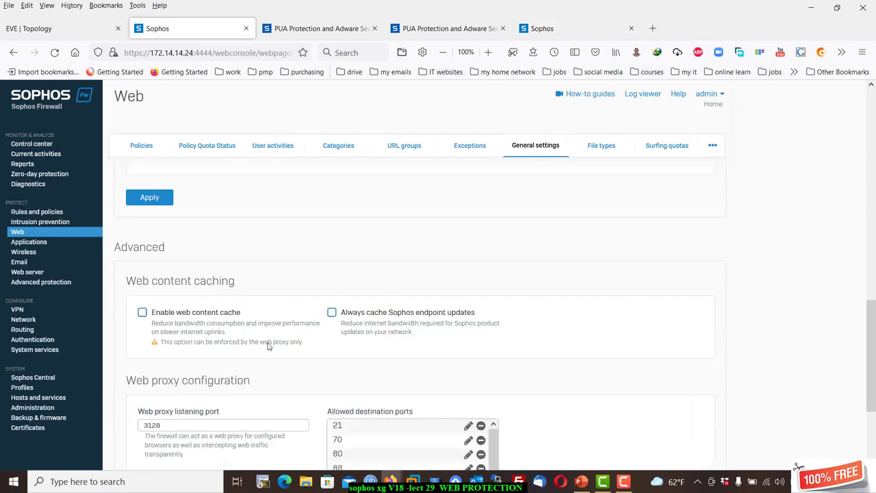
pyautogui.scroll(-1, 250, 285)
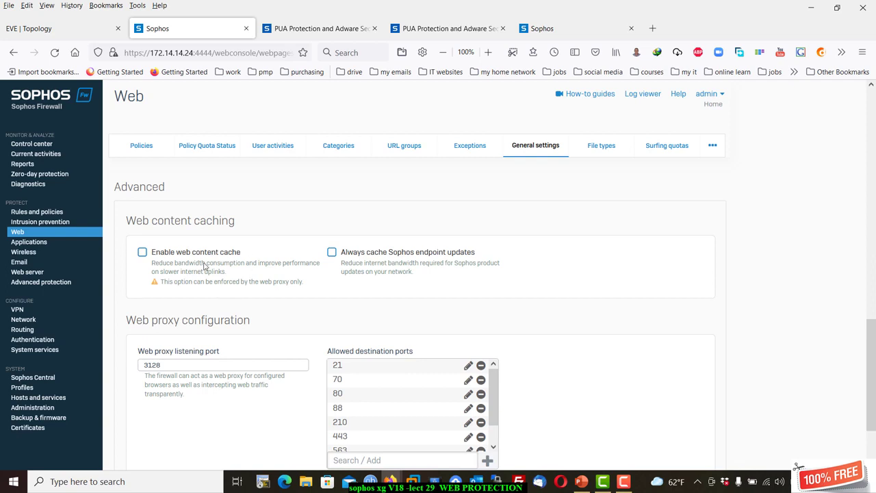
# Turn Enable web content cache on, then back off.
pyautogui.click(143, 254)
pyautogui.click(143, 253)
pyautogui.scroll(-1, 251, 255)
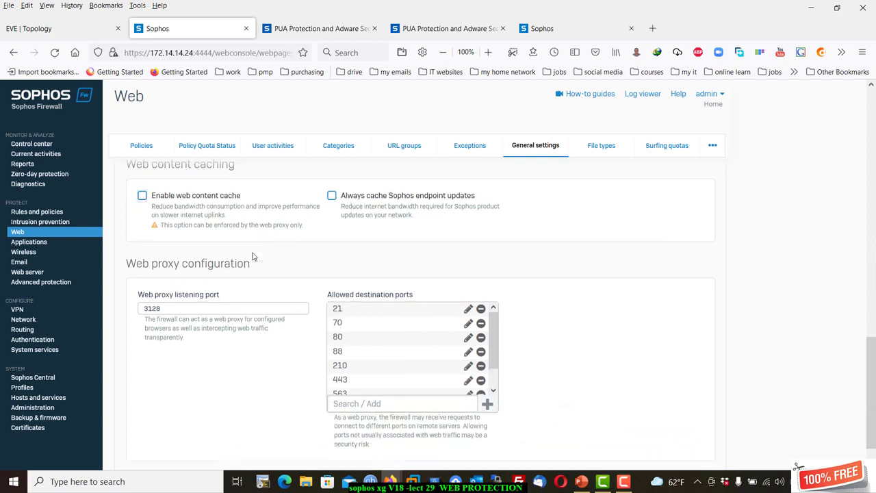
pyautogui.scroll(-1, 328, 240)
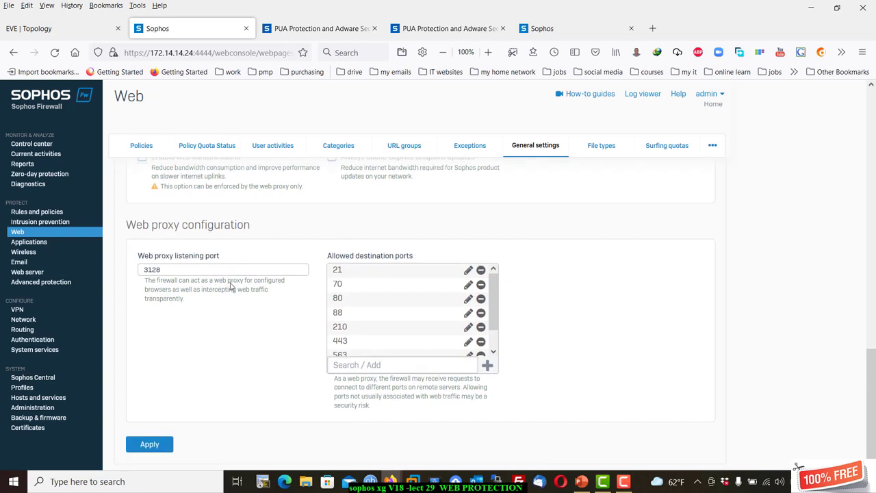
# Select the proxy listening port value 3128 and look over the HTTPS decryption options.
pyautogui.click(187, 267)
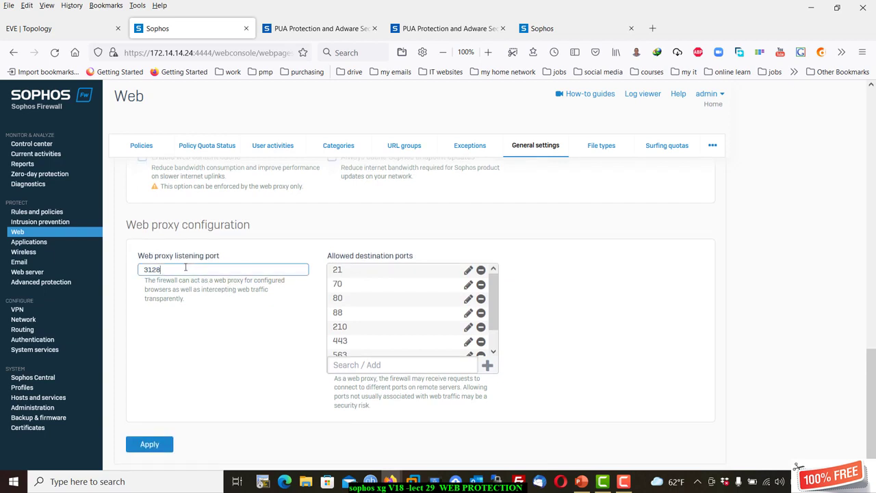
pyautogui.doubleClick(183, 268)
pyautogui.scroll(-1, 438, 323)
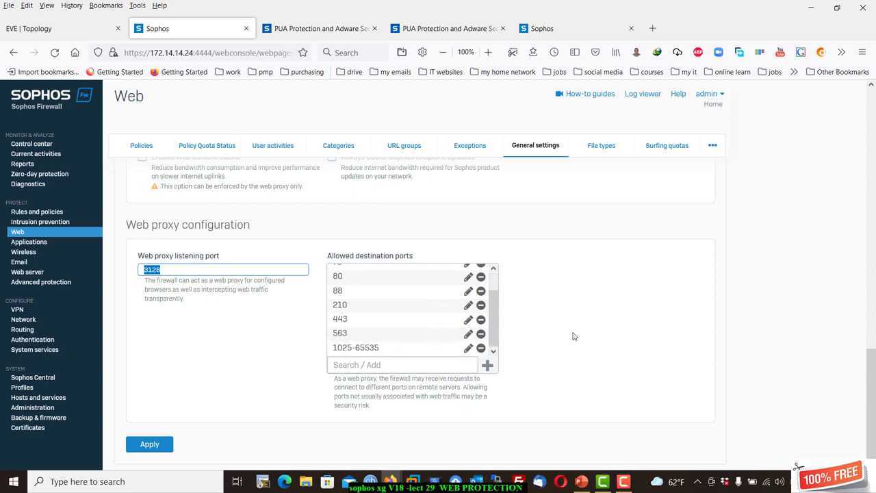
pyautogui.scroll(1, 593, 329)
pyautogui.scroll(1, 590, 331)
pyautogui.scroll(-2, 578, 335)
pyautogui.scroll(3, 685, 352)
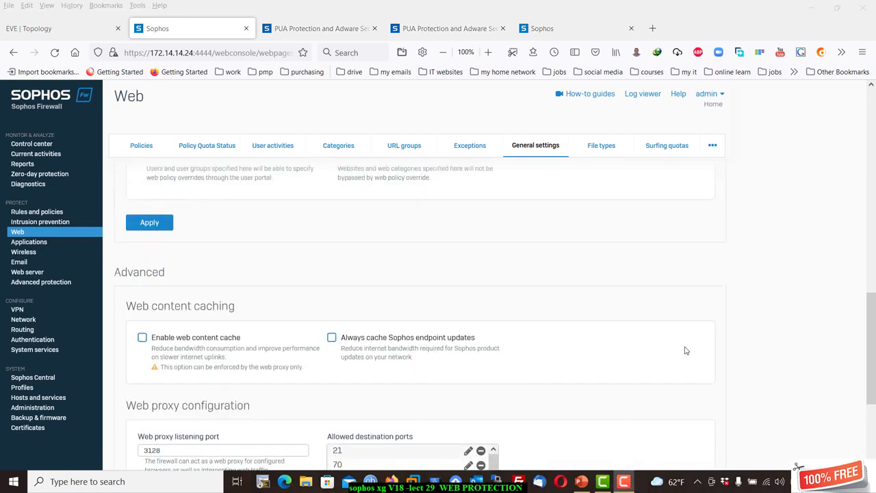
pyautogui.scroll(5, 687, 351)
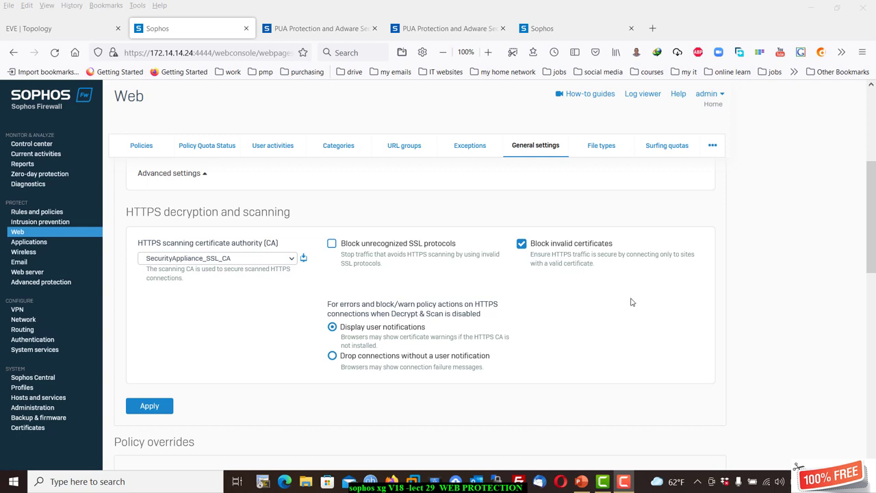
pyautogui.click(470, 147)
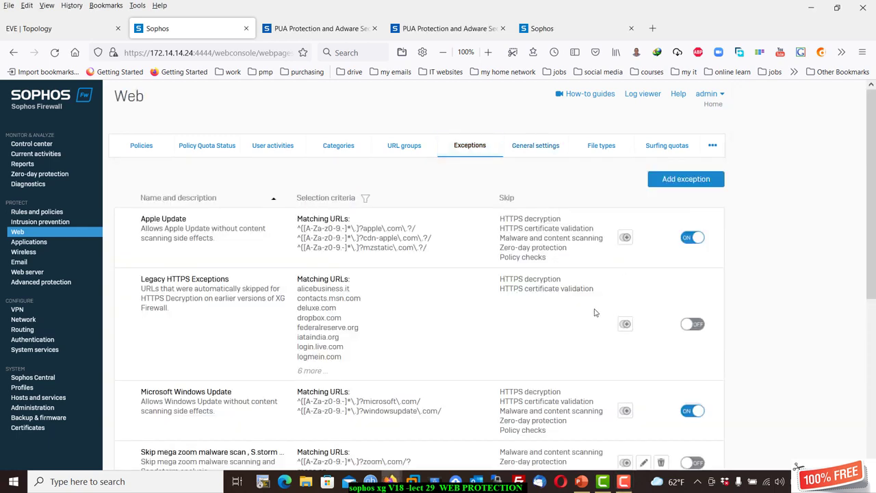
pyautogui.click(669, 181)
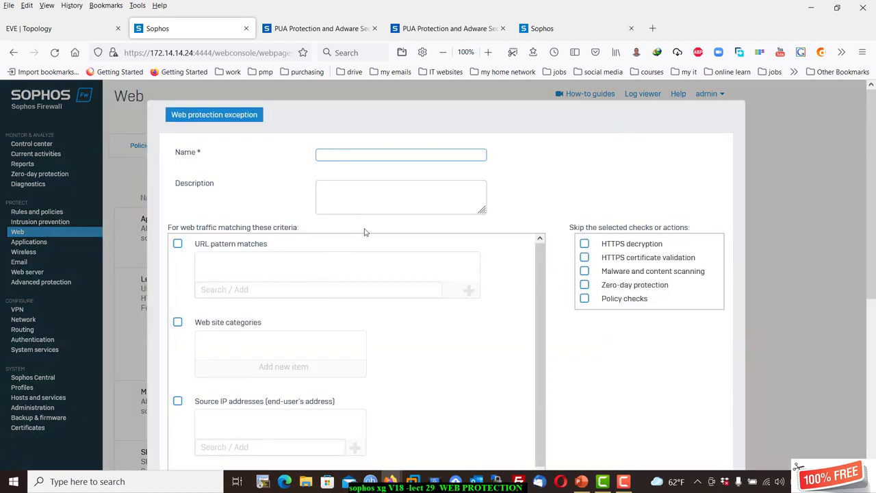
pyautogui.scroll(-1, 363, 250)
pyautogui.click(789, 237)
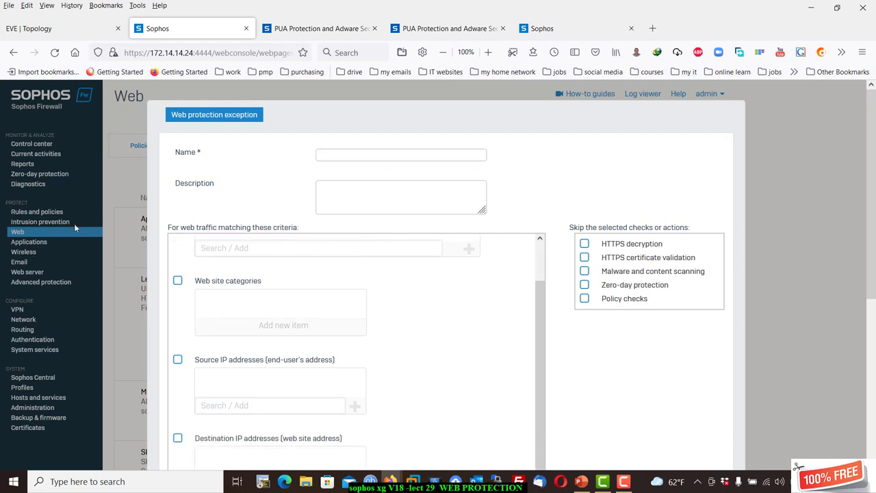
pyautogui.scroll(-5, 136, 199)
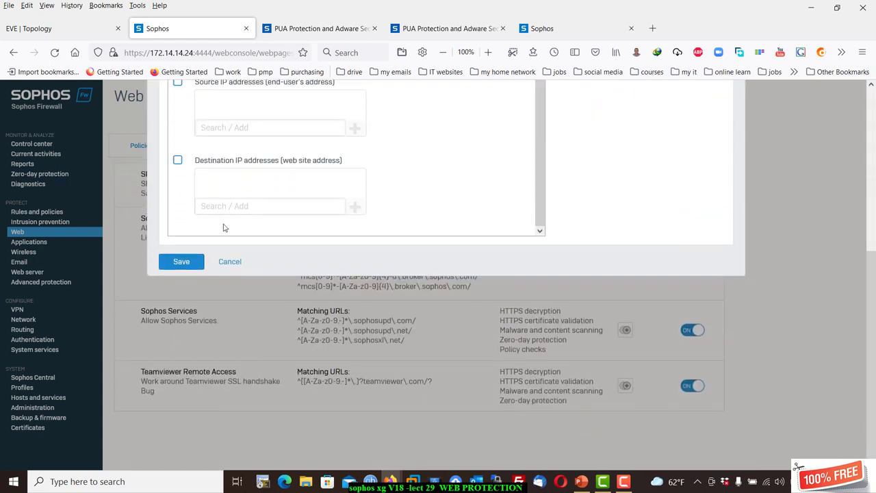
pyautogui.scroll(3, 498, 274)
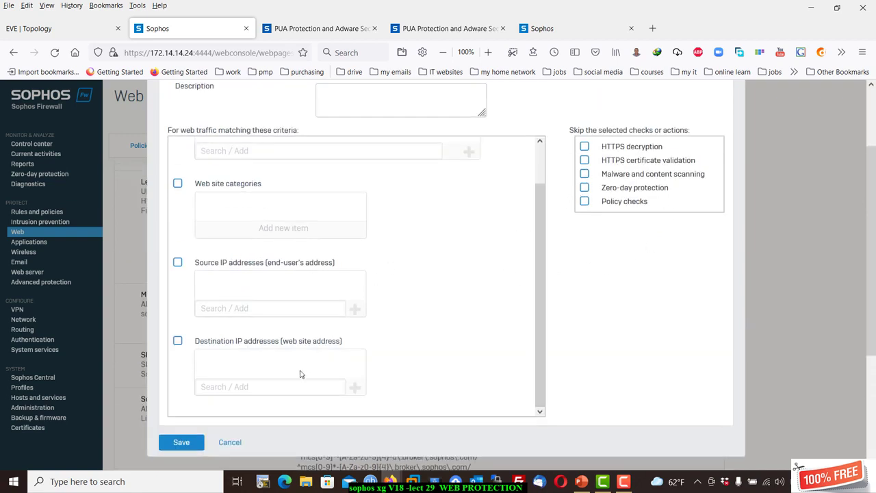
pyautogui.click(232, 442)
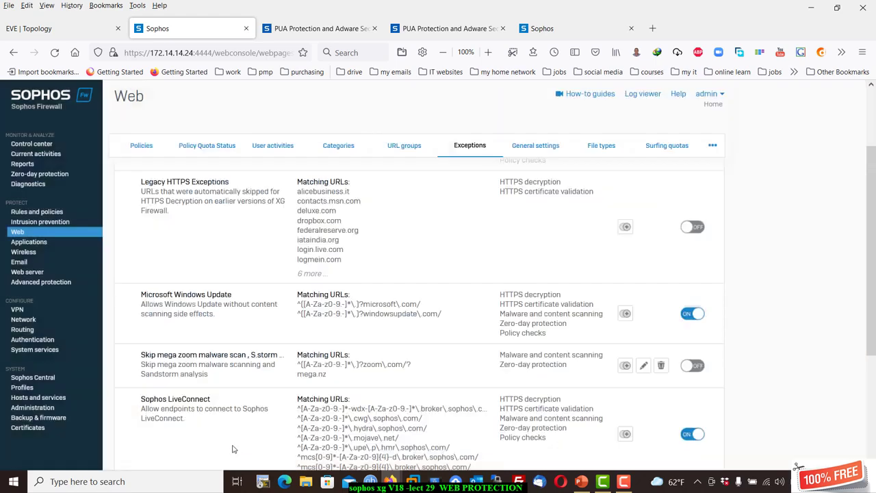
pyautogui.click(527, 158)
pyautogui.scroll(-5, 449, 312)
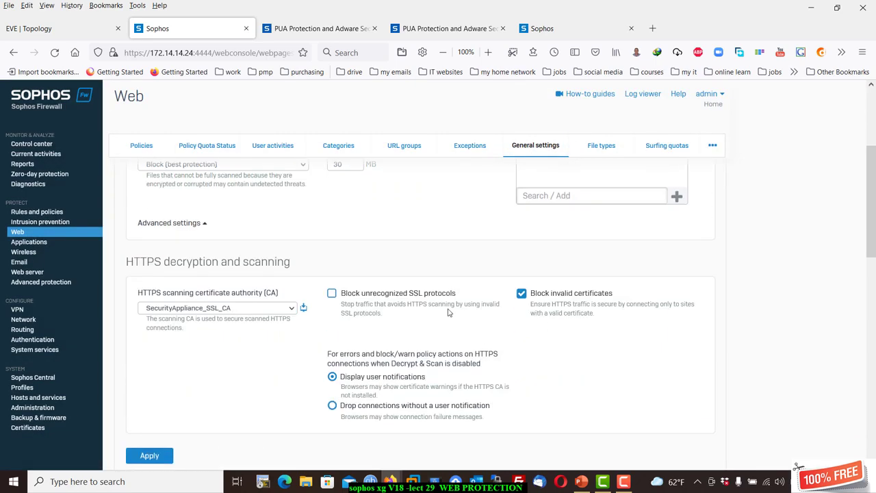
pyautogui.scroll(2, 302, 252)
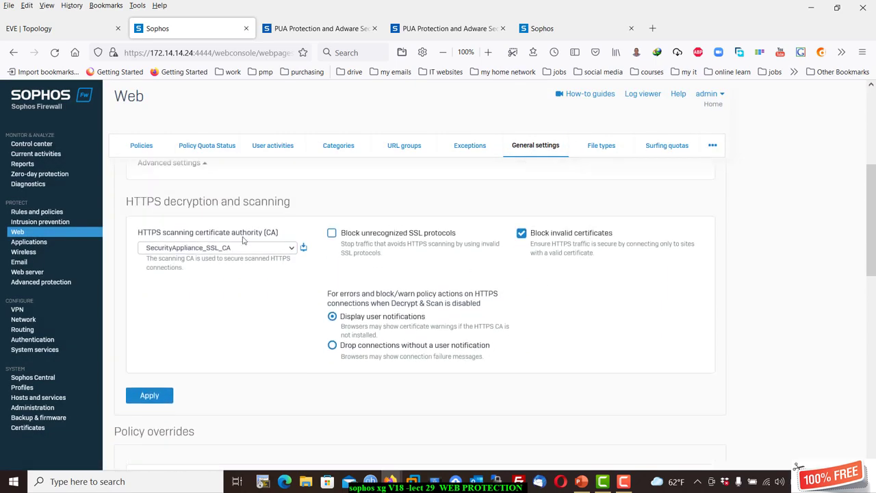
pyautogui.scroll(-5, 222, 234)
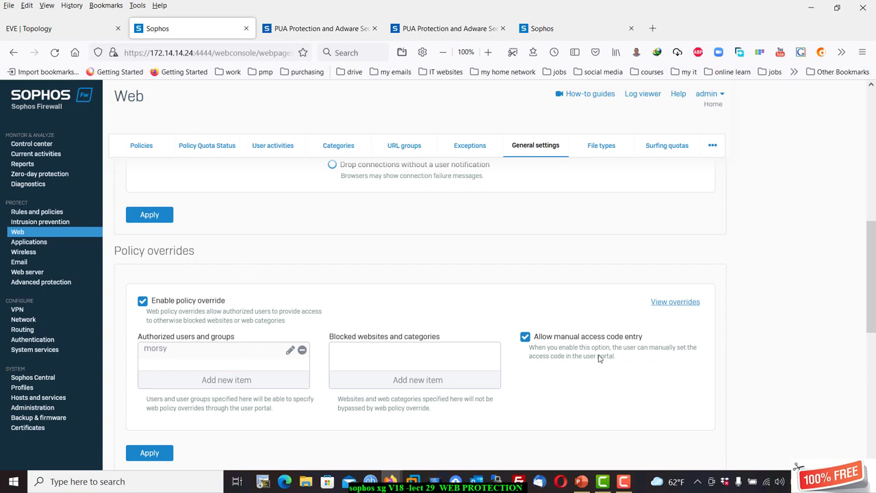
pyautogui.click(662, 304)
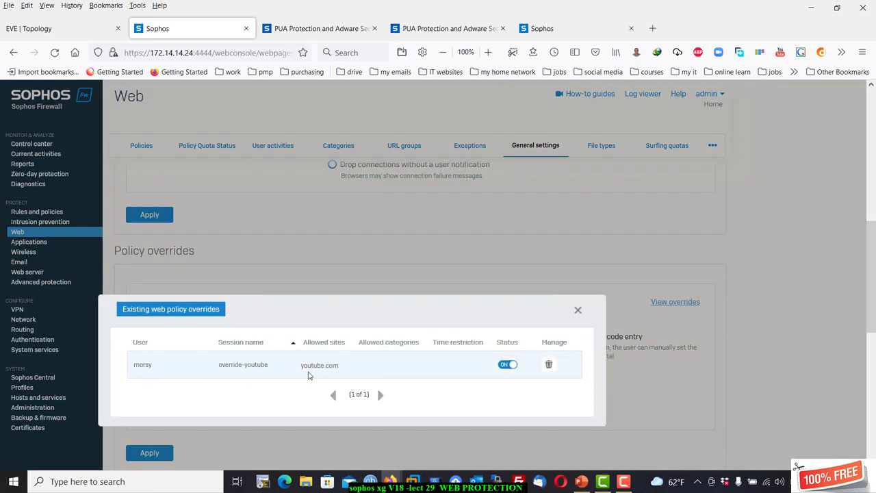
pyautogui.click(578, 311)
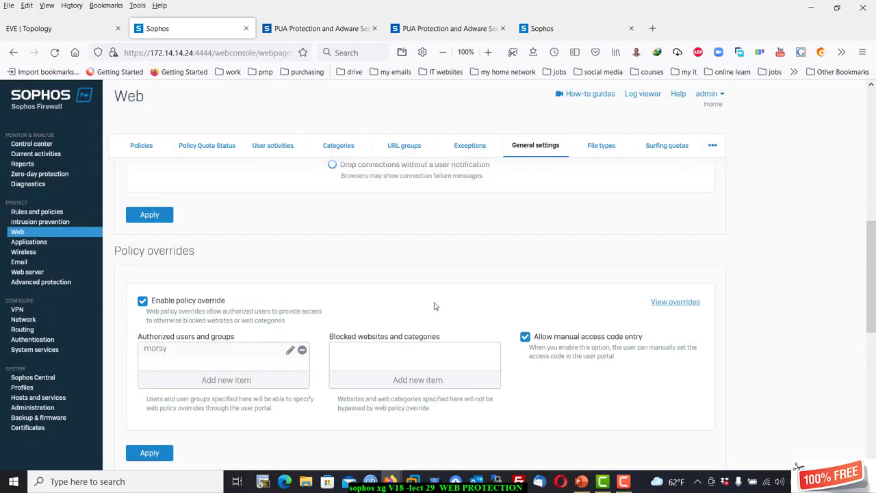
# Open SSL/TLS inspection rules and start a new rule with its action set to Deny.
pyautogui.click(48, 214)
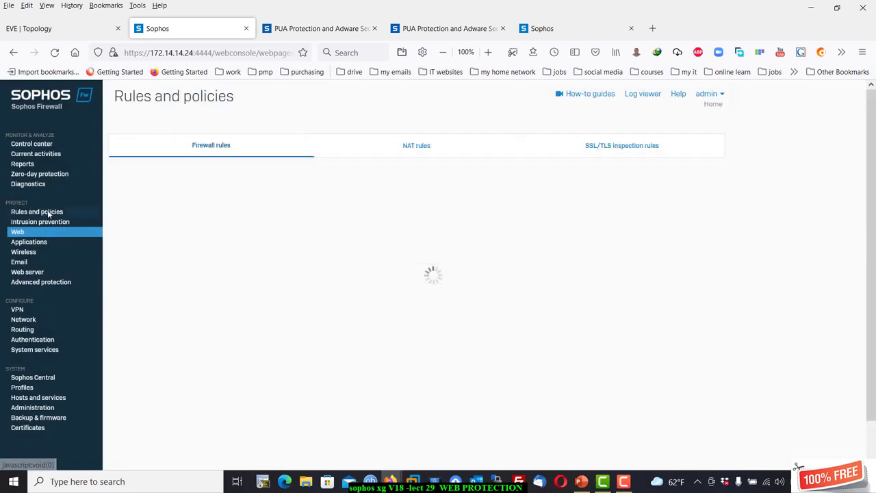
pyautogui.click(620, 145)
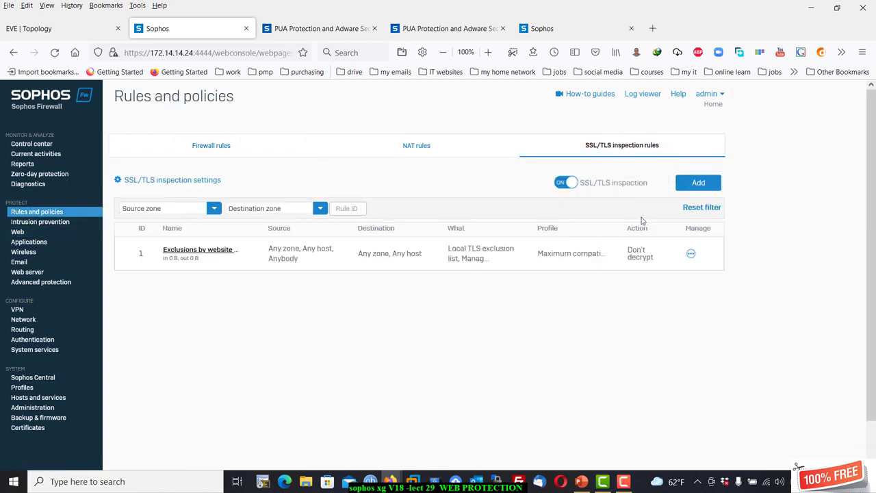
pyautogui.click(699, 184)
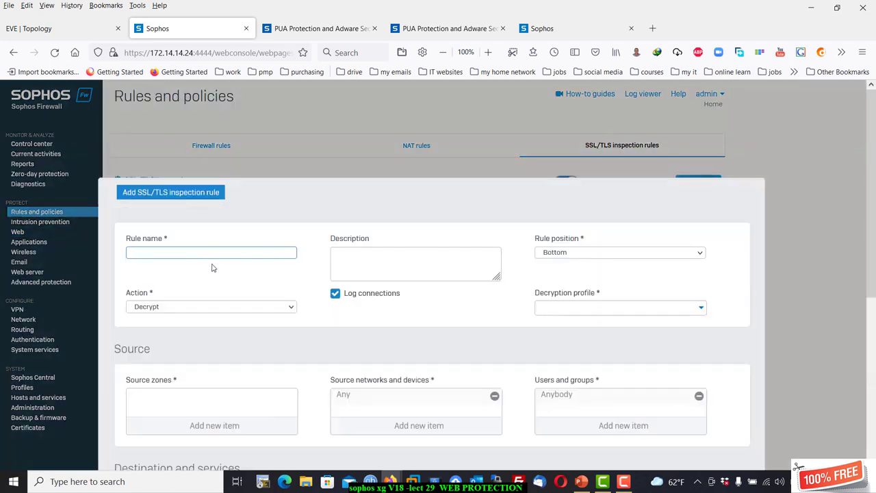
pyautogui.click(230, 309)
pyautogui.click(226, 343)
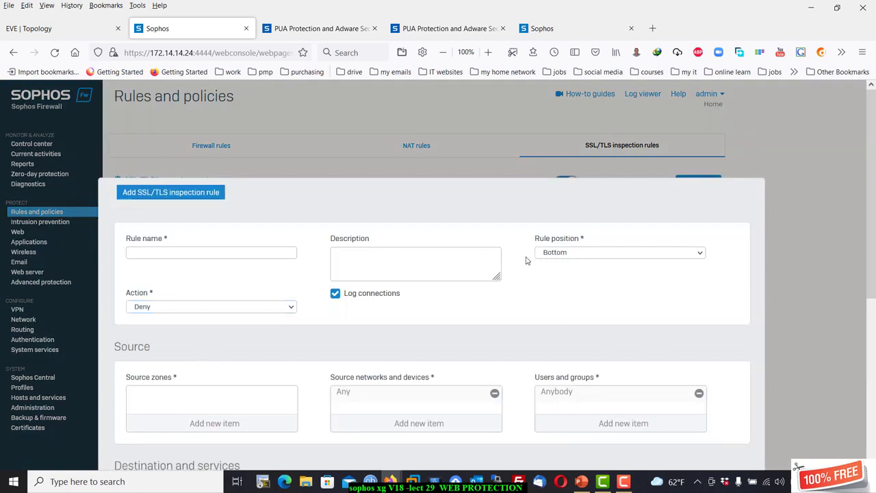
# Cancel the new inspection rule and go back to the Web policies page.
pyautogui.scroll(-5, 495, 317)
pyautogui.click(185, 447)
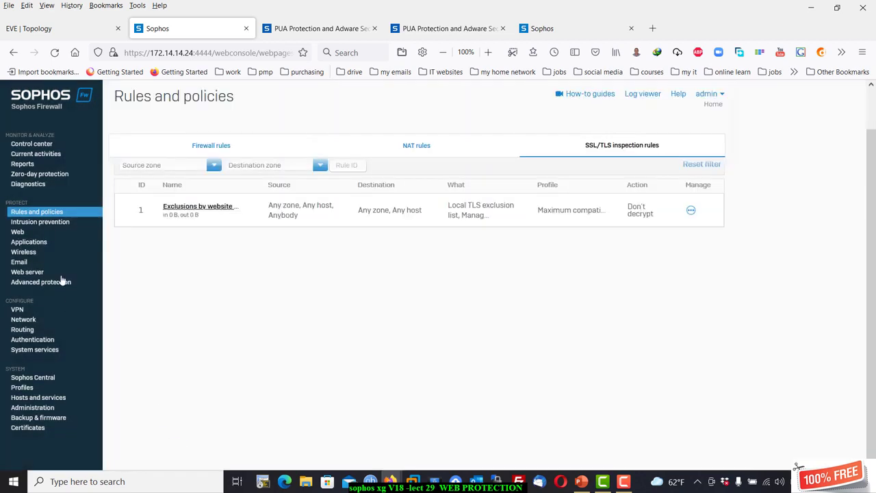
pyautogui.click(21, 233)
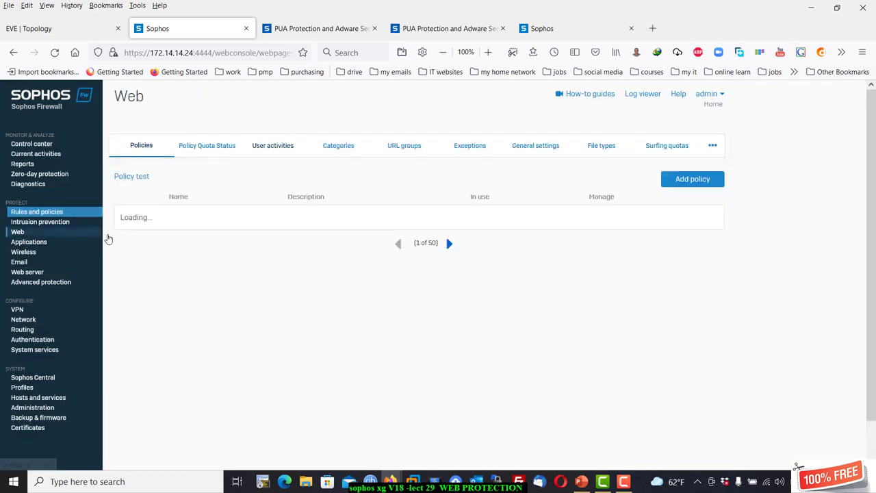
# Glance at file type categories, then start a new web policy with an Anybody rule.
pyautogui.click(601, 146)
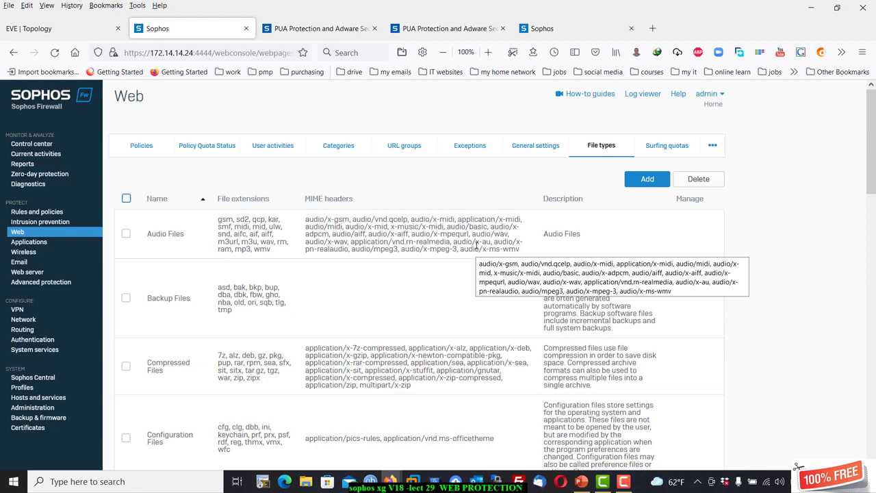
pyautogui.click(145, 147)
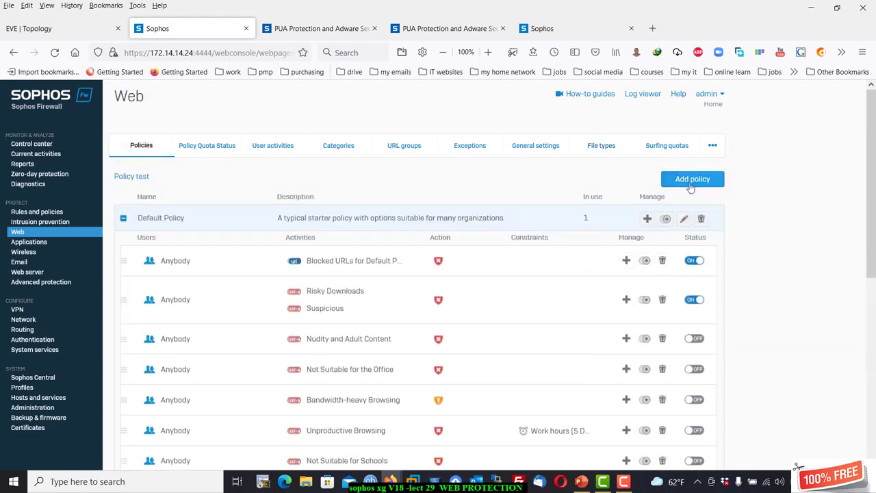
pyautogui.click(690, 181)
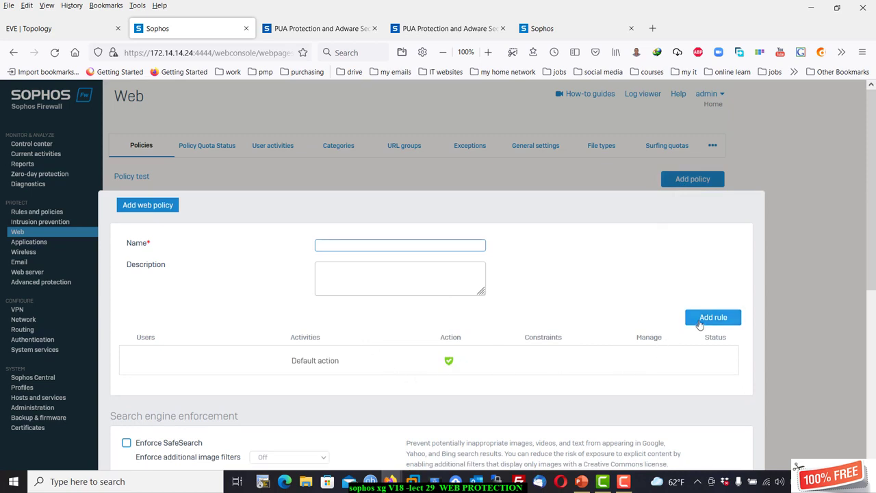
pyautogui.click(700, 323)
# Remove All web traffic from the rule's activities, add an item filtered by type, then close the popup.
pyautogui.click(358, 363)
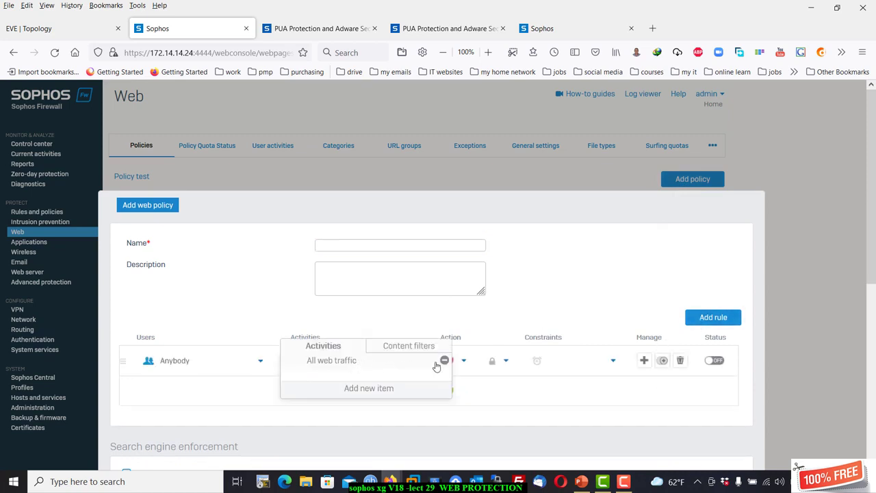
pyautogui.click(445, 361)
pyautogui.click(383, 388)
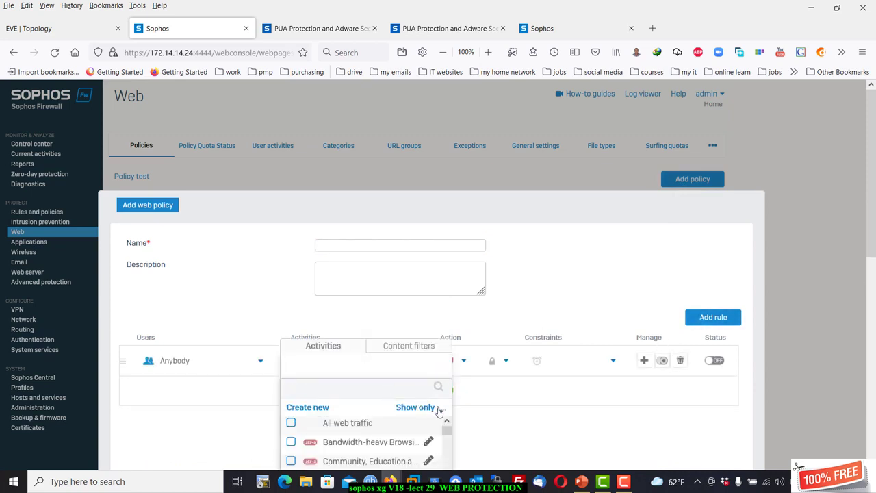
pyautogui.click(438, 409)
pyautogui.scroll(-2, 777, 193)
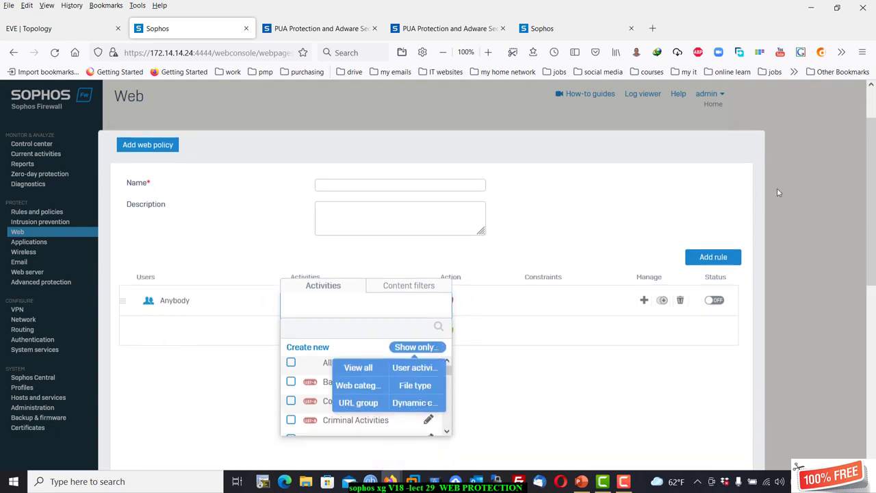
pyautogui.click(778, 193)
pyautogui.scroll(-10, 669, 220)
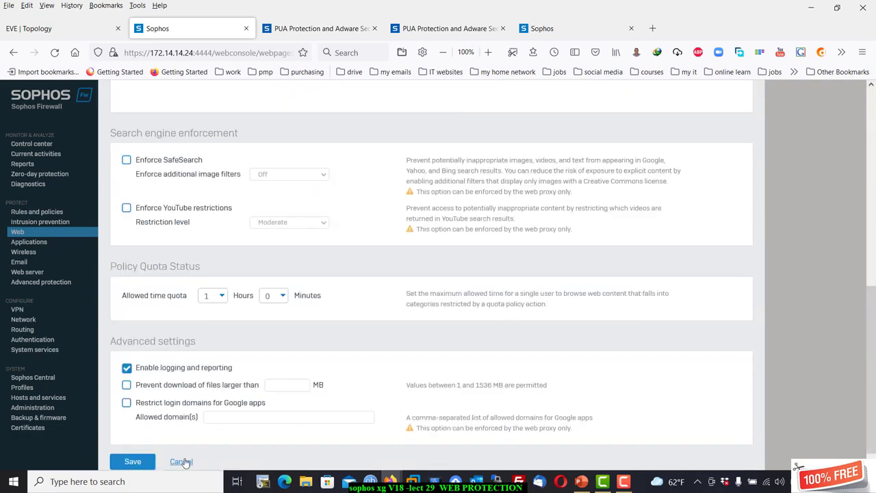
# Discard the draft policy and scroll through the File types list, such as Executable Files.
pyautogui.click(181, 462)
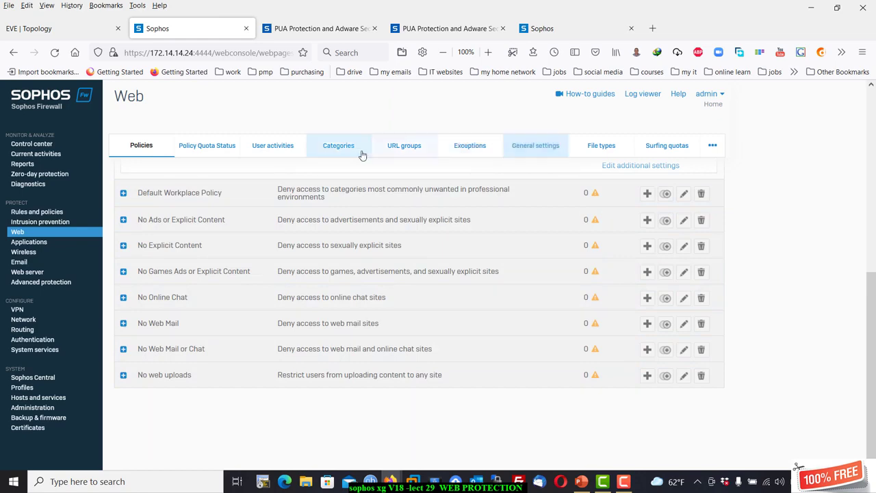
pyautogui.click(598, 148)
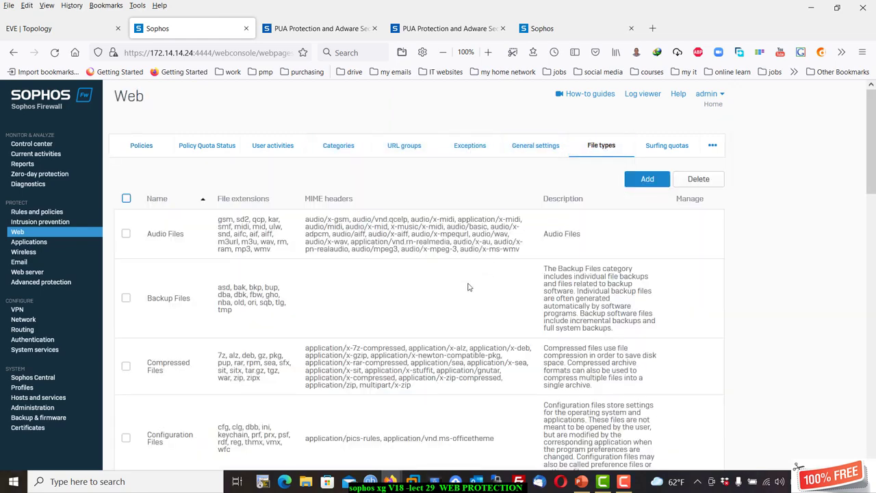
pyautogui.scroll(-3, 468, 282)
pyautogui.scroll(3, 464, 272)
pyautogui.scroll(-2, 268, 302)
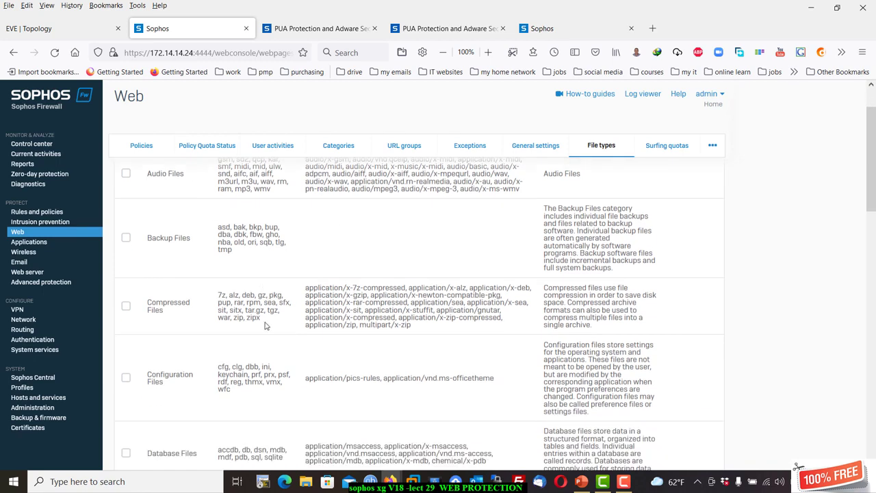
pyautogui.scroll(-4, 266, 326)
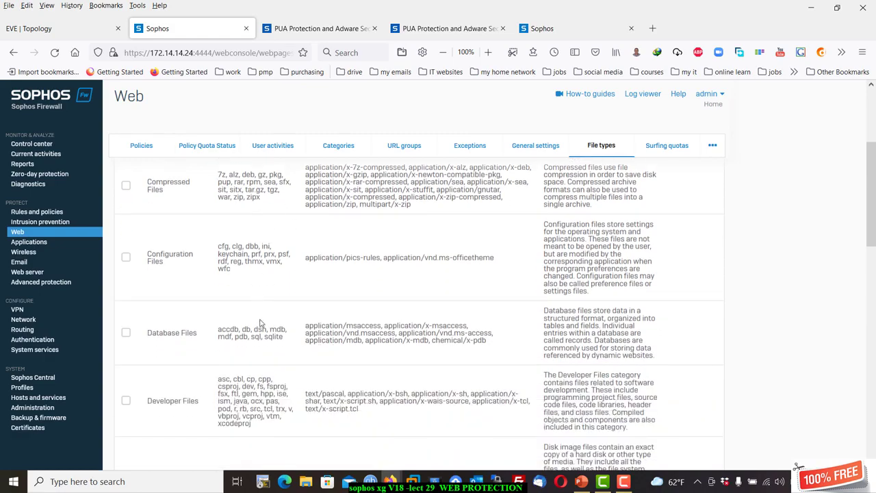
pyautogui.scroll(-18, 260, 323)
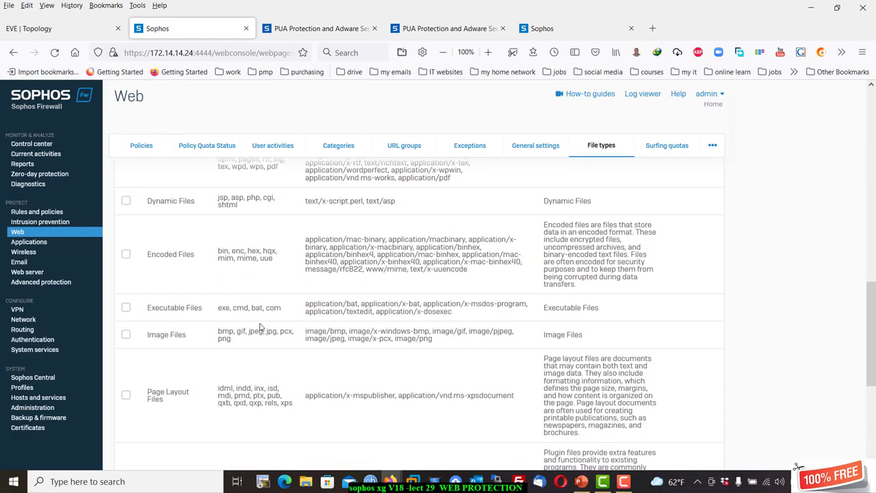
pyautogui.scroll(20, 260, 328)
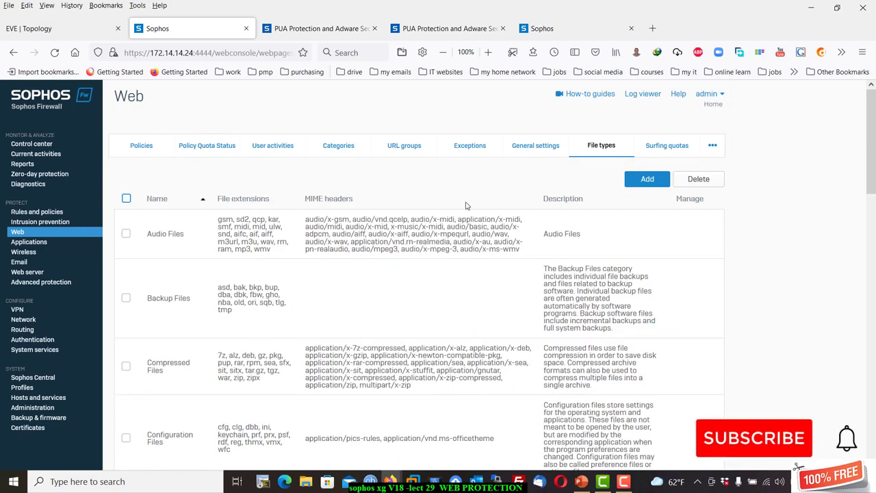
pyautogui.click(642, 181)
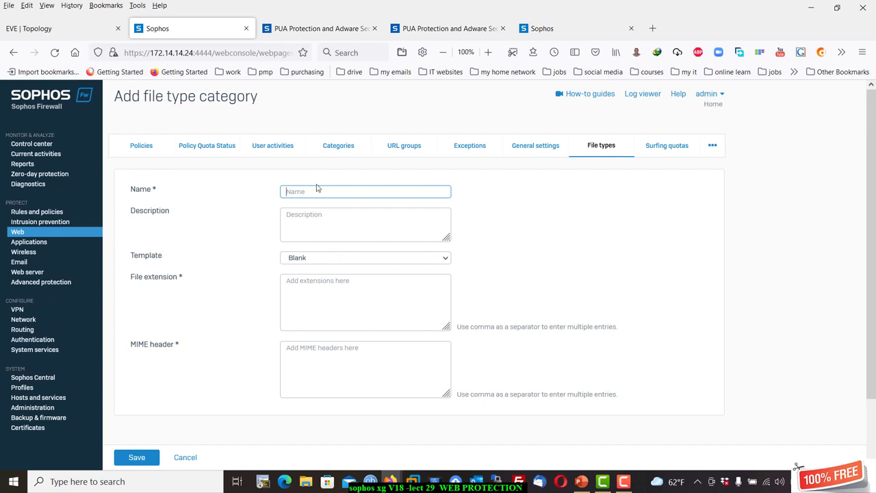
pyautogui.click(319, 260)
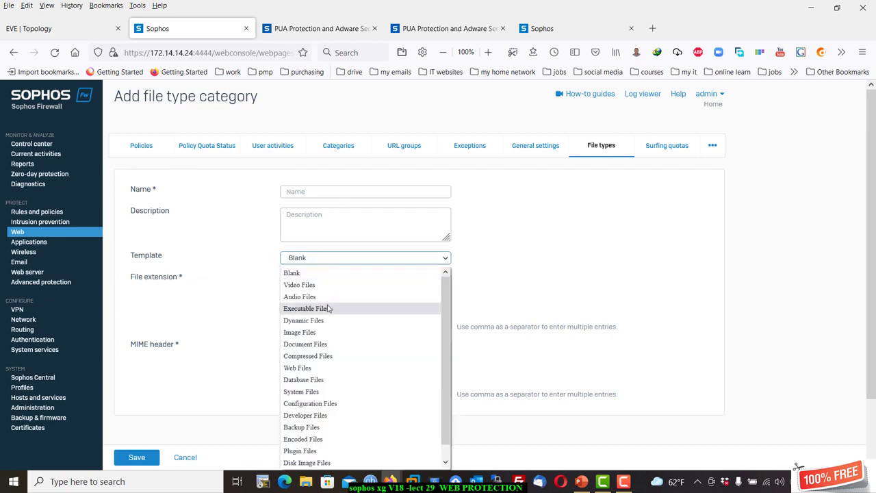
pyautogui.click(131, 296)
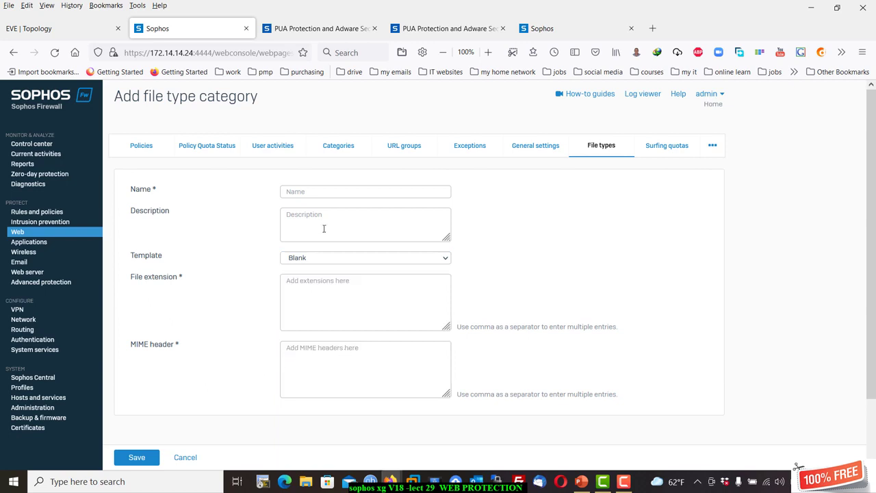
pyautogui.click(303, 259)
pyautogui.scroll(-1, 326, 356)
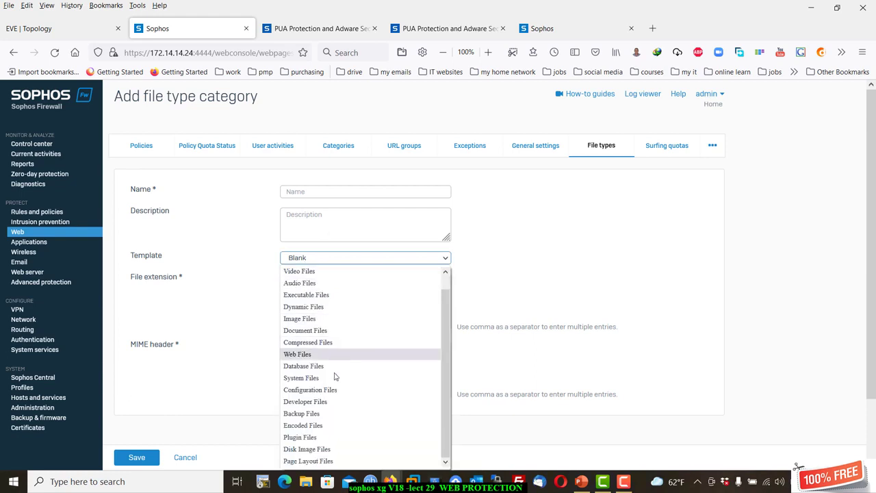
pyautogui.click(333, 344)
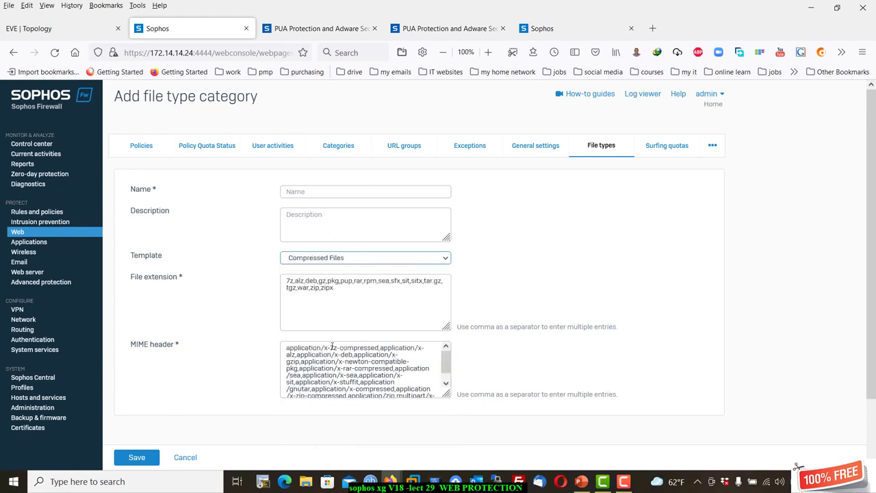
pyautogui.click(341, 289)
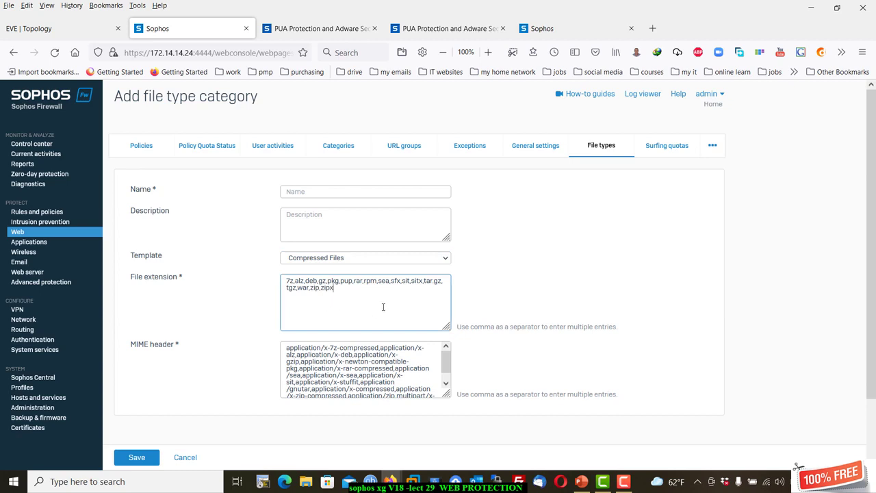
pyautogui.scroll(-2, 352, 365)
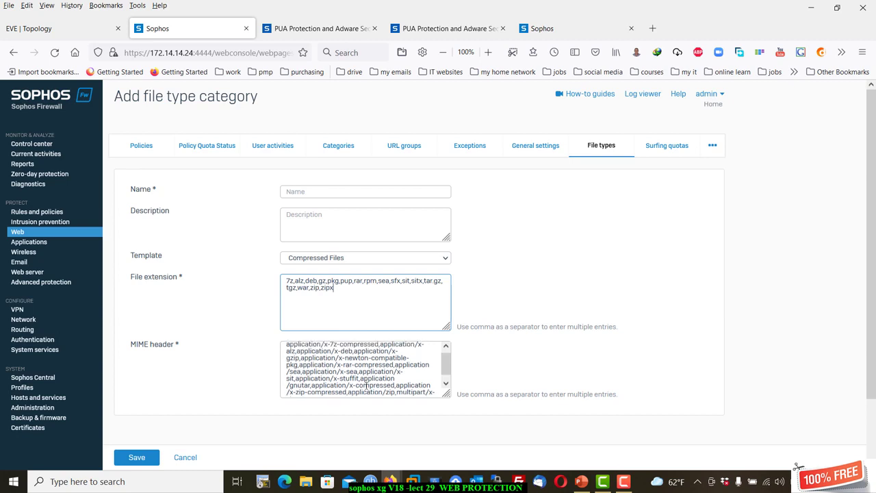
pyautogui.click(374, 259)
pyautogui.scroll(-1, 358, 350)
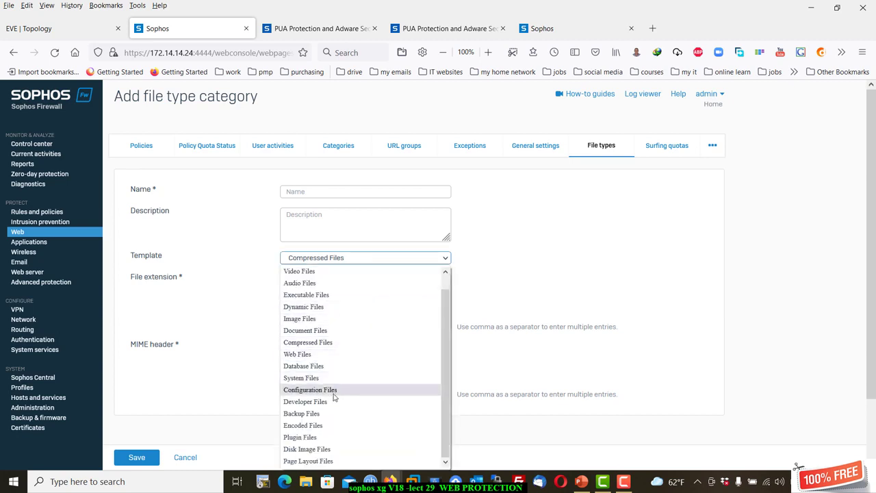
pyautogui.click(197, 361)
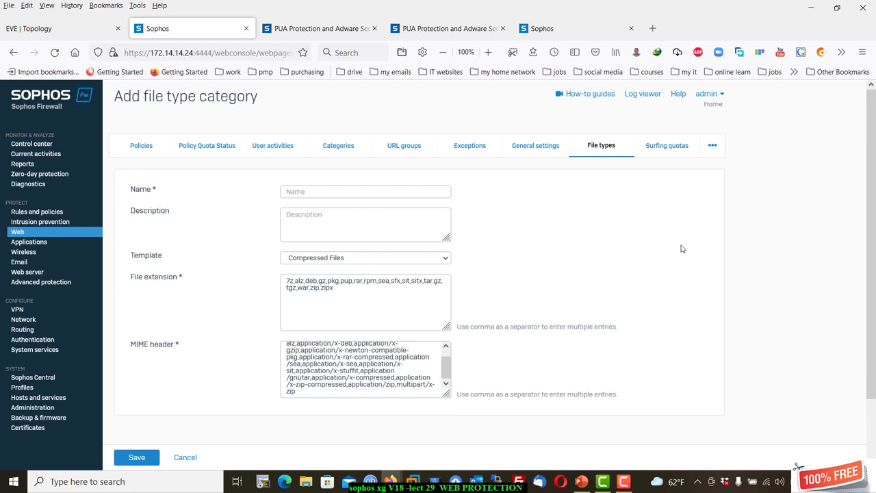
pyautogui.click(185, 457)
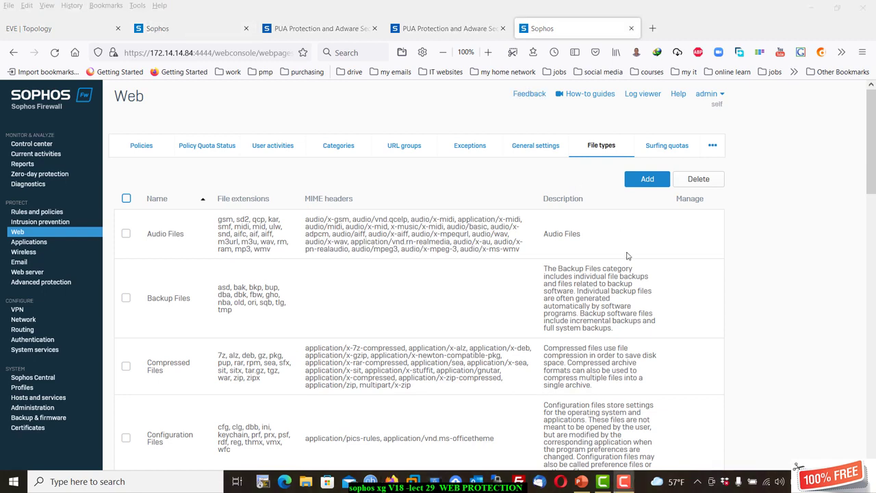
# View the surfing quota policies list, then switch back to the Policies list.
pyautogui.click(699, 153)
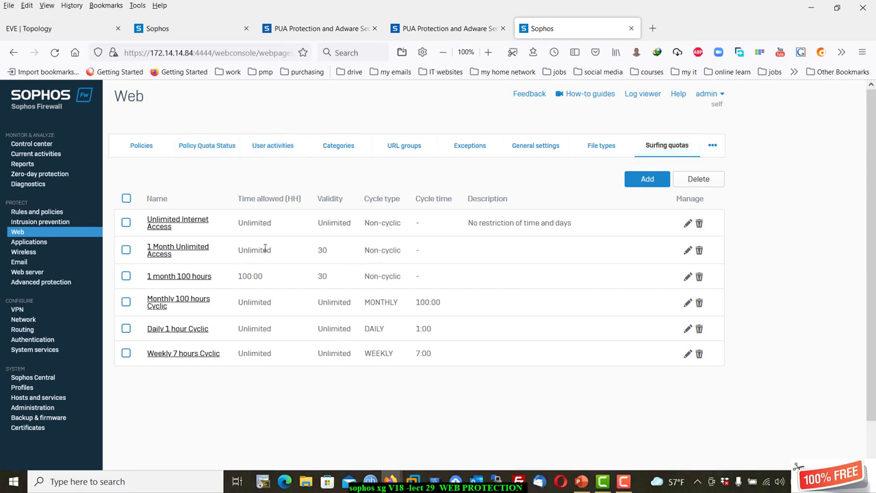
pyautogui.click(144, 152)
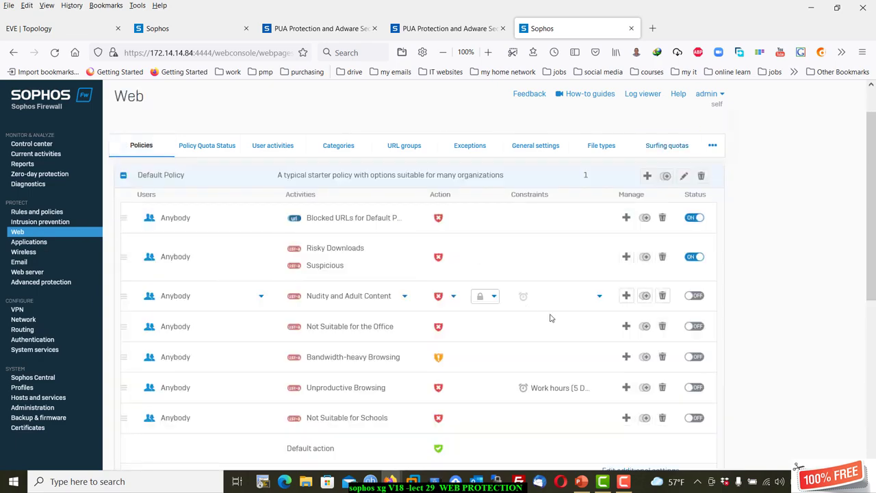
# Start a new web policy with two rules, both set to the Quota HTTP action.
pyautogui.click(668, 183)
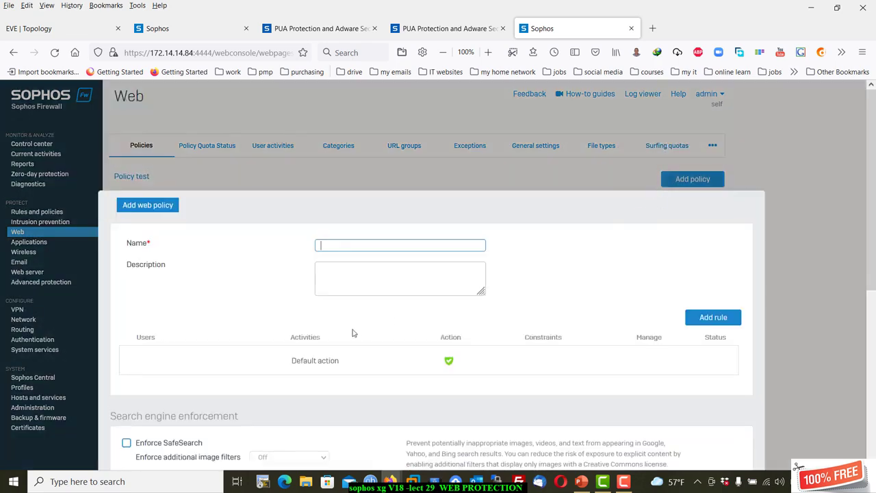
pyautogui.scroll(-2, 380, 320)
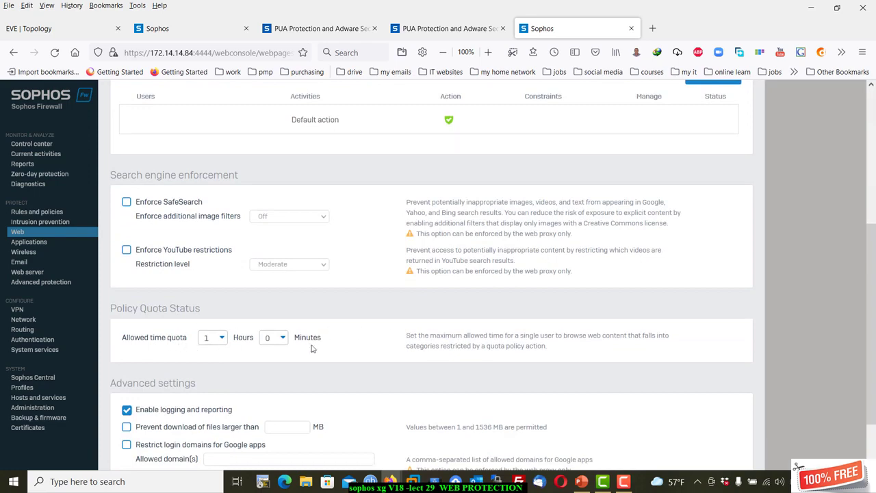
pyautogui.scroll(4, 356, 311)
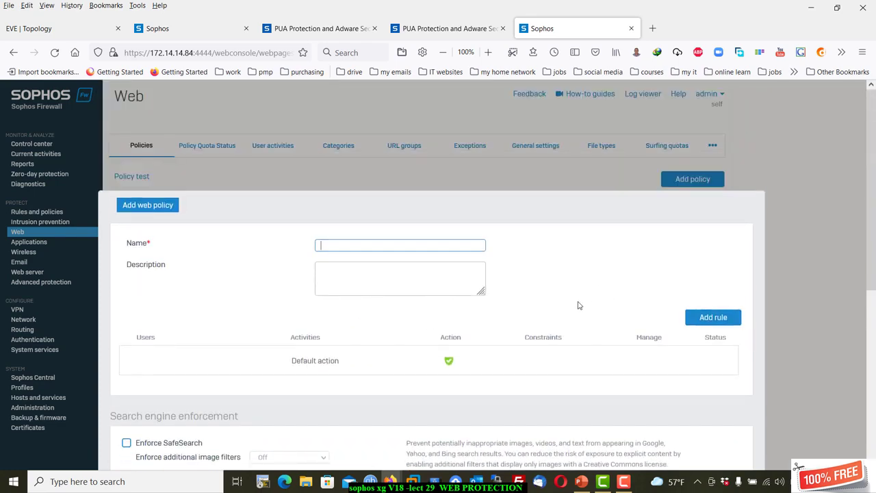
pyautogui.click(697, 322)
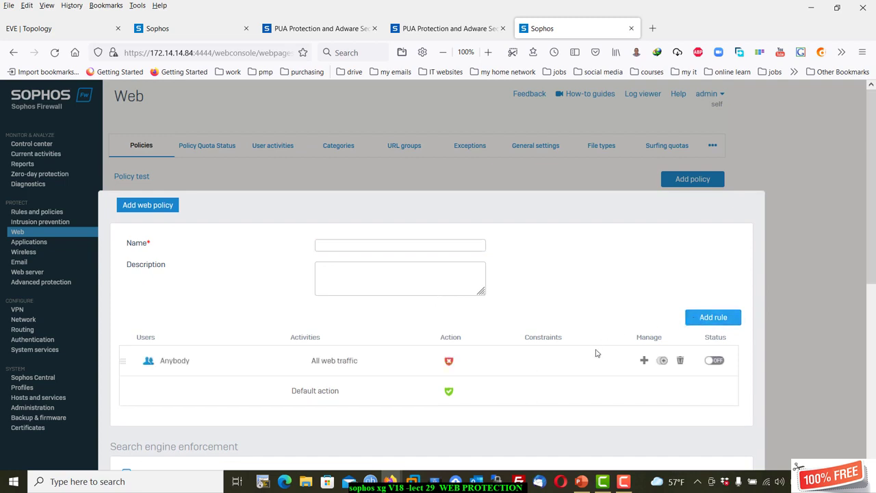
pyautogui.click(465, 361)
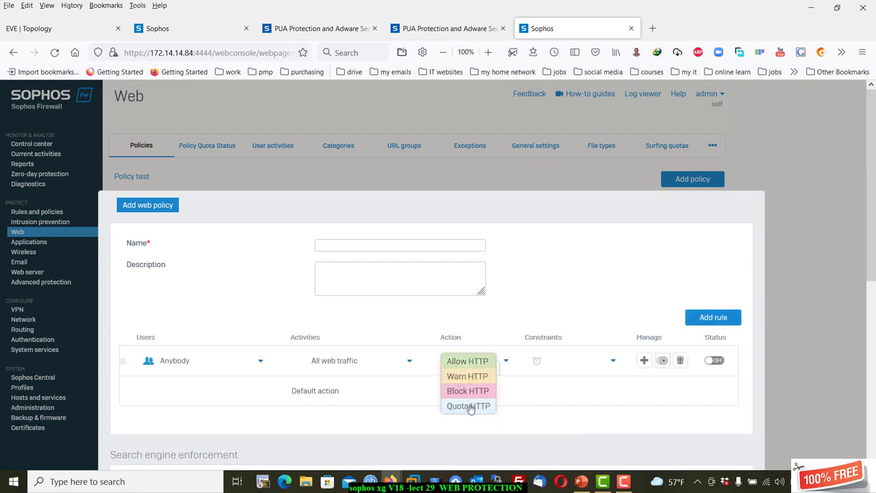
pyautogui.click(469, 407)
pyautogui.click(714, 318)
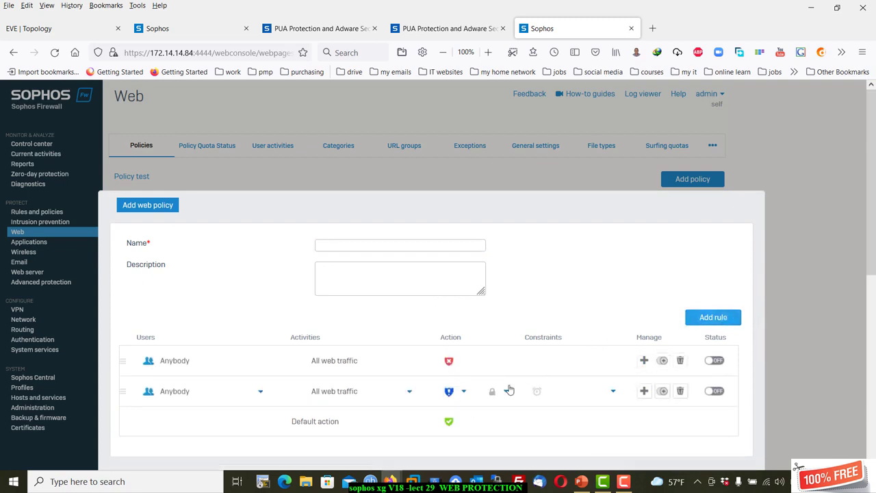
pyautogui.click(468, 363)
pyautogui.click(472, 407)
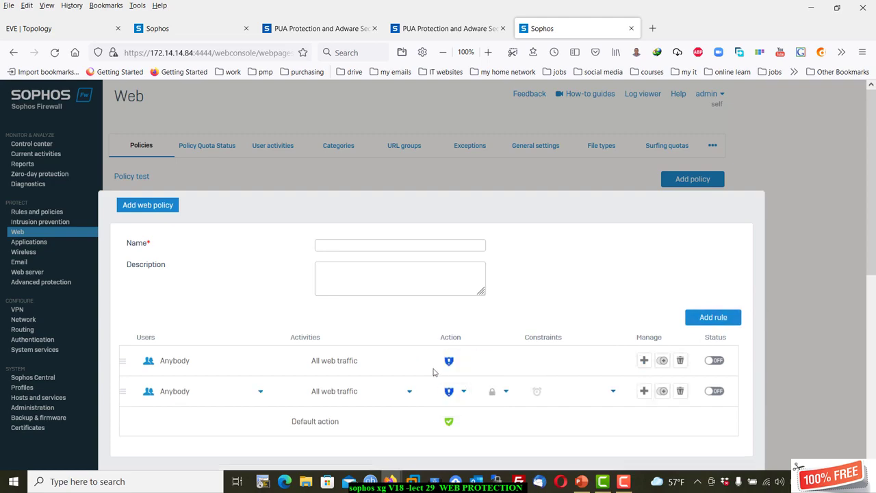
pyautogui.scroll(-10, 274, 410)
pyautogui.scroll(5, 263, 311)
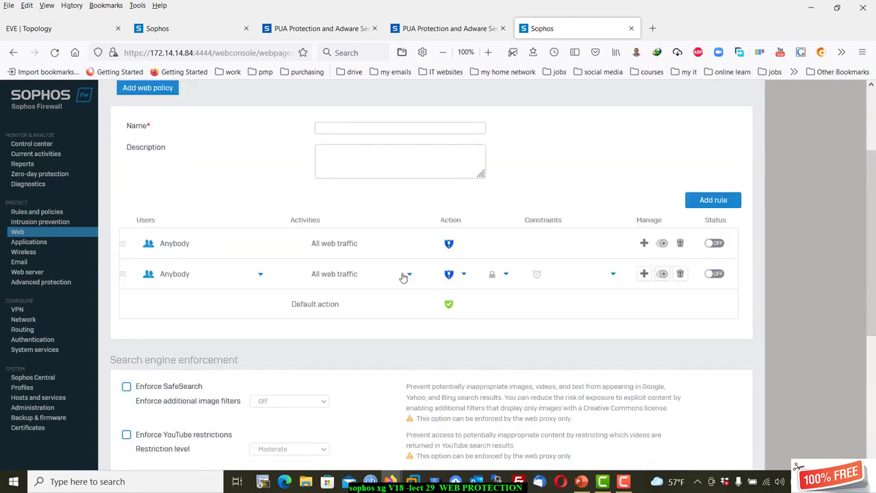
# Give the first rule the Criminal Activities activity, then discard the draft policy.
pyautogui.click(374, 248)
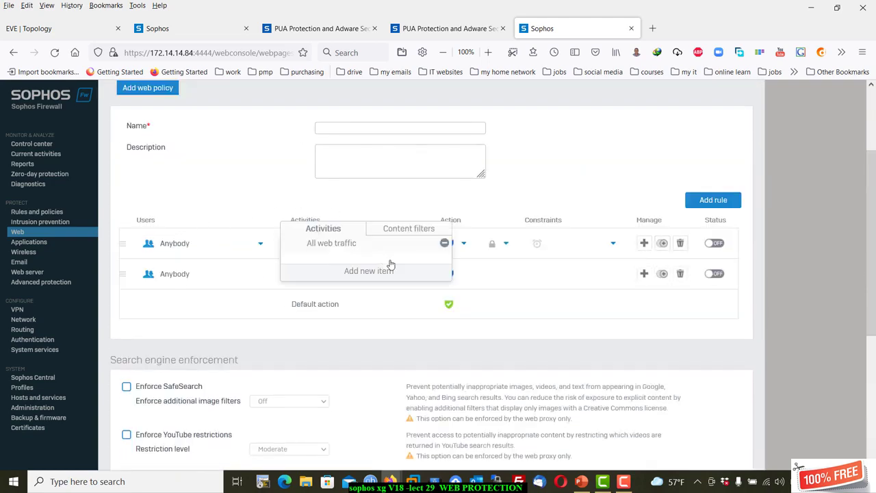
pyautogui.click(400, 274)
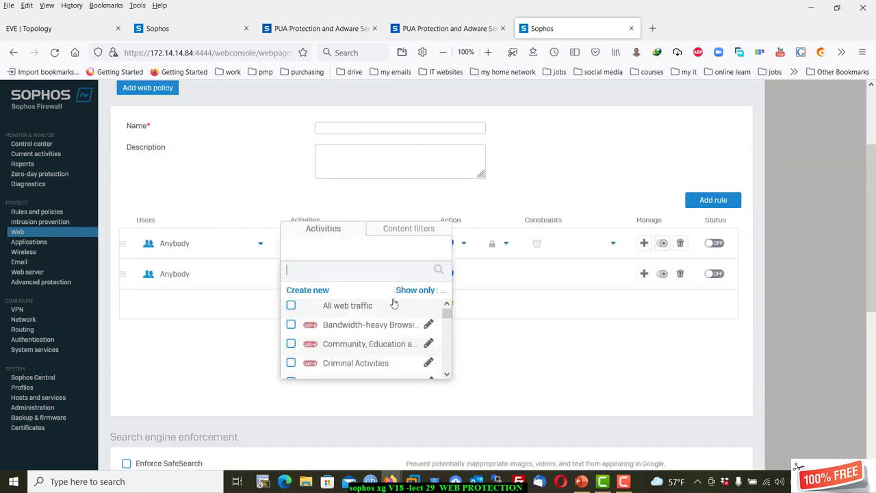
pyautogui.click(370, 363)
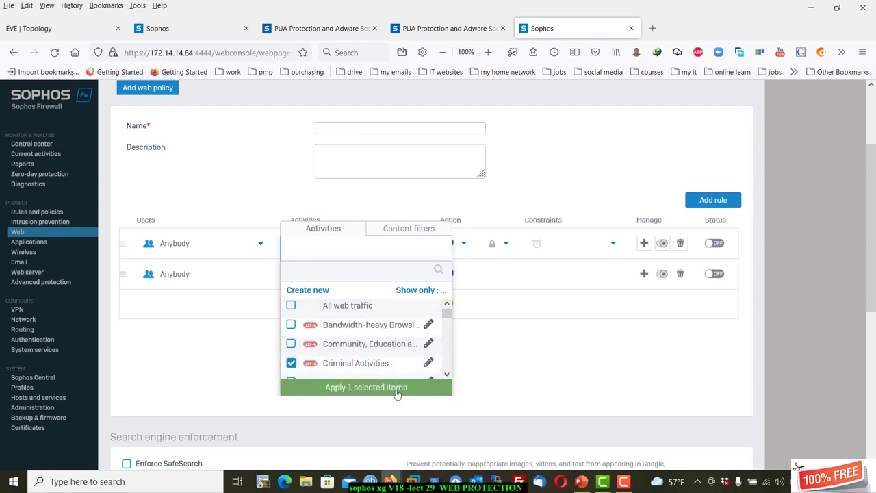
pyautogui.click(399, 388)
pyautogui.click(558, 187)
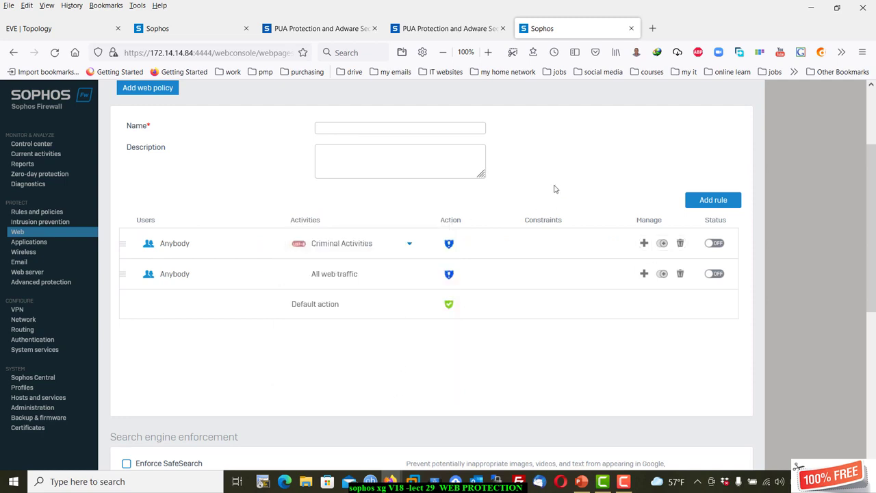
pyautogui.scroll(-4, 381, 333)
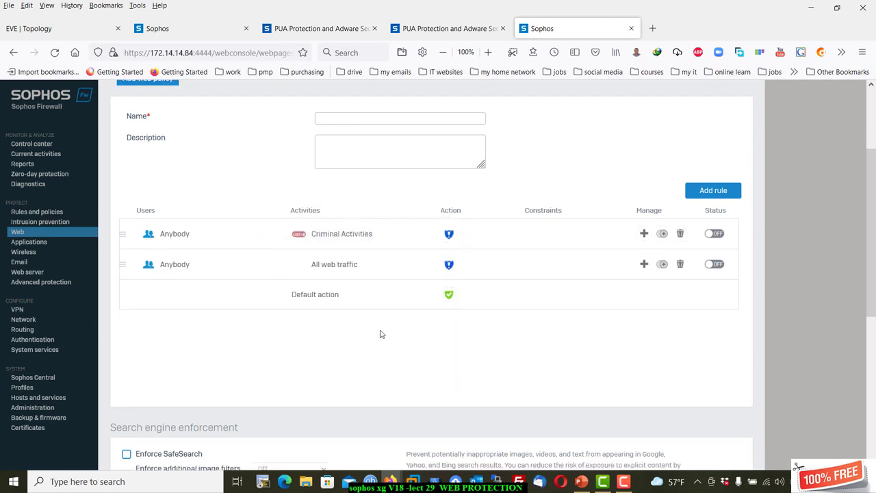
pyautogui.scroll(3, 205, 194)
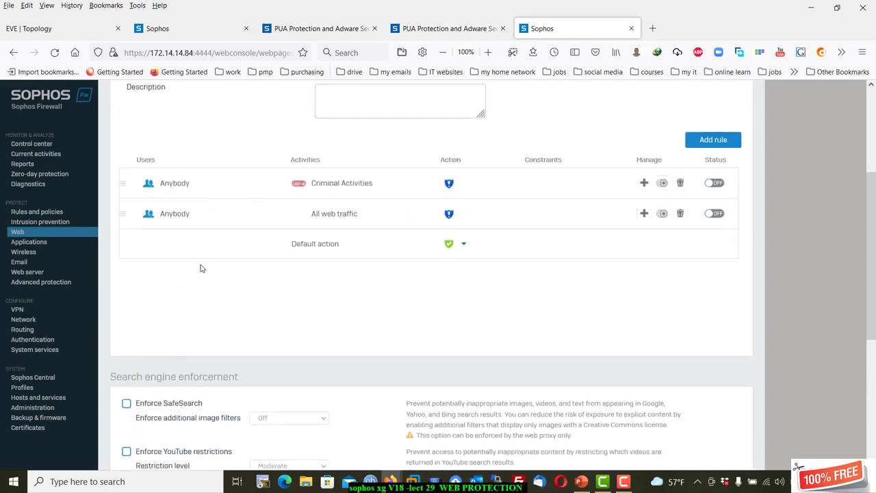
pyautogui.scroll(-4, 215, 313)
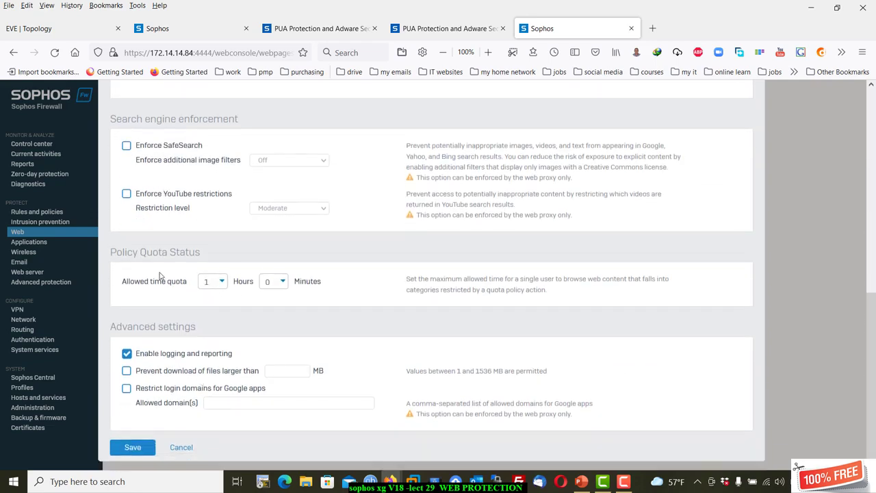
pyautogui.click(182, 448)
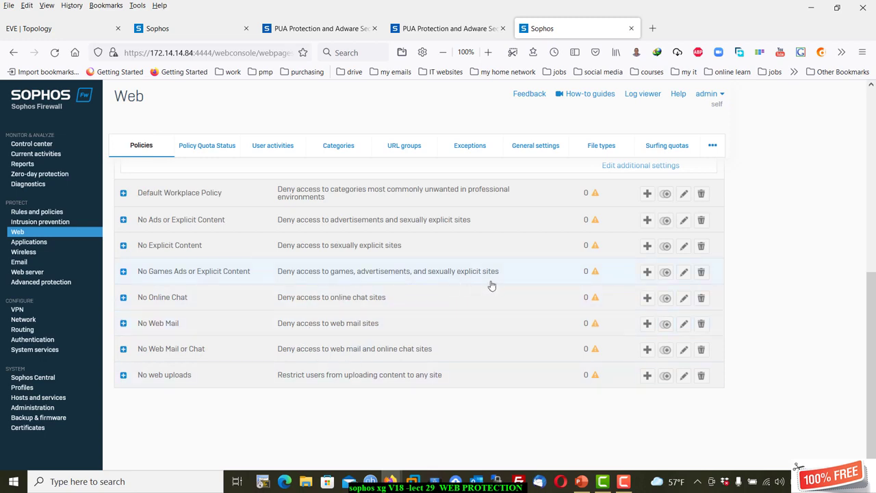
# Open the Web surfing quota policies list.
pyautogui.scroll(1, 482, 273)
pyautogui.scroll(4, 482, 274)
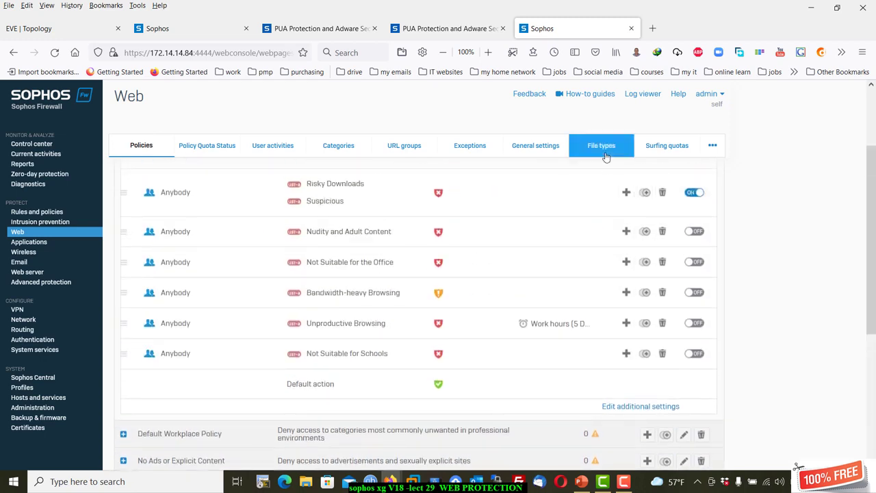
pyautogui.click(663, 148)
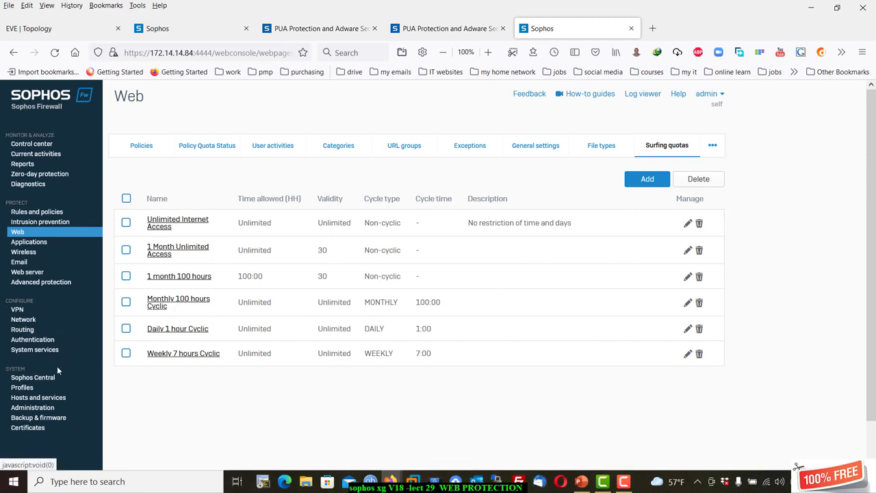
# Check the Profiles surfing quota list, then return to the Web surfing quotas list.
pyautogui.click(33, 388)
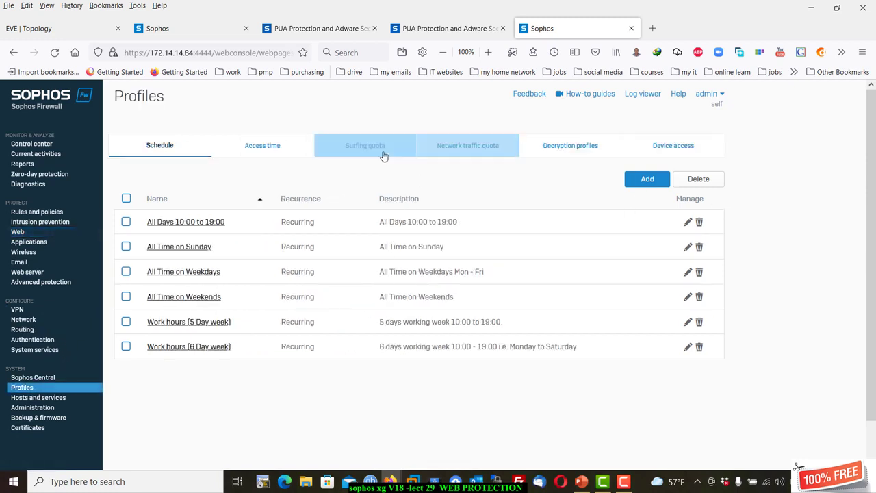
pyautogui.click(387, 152)
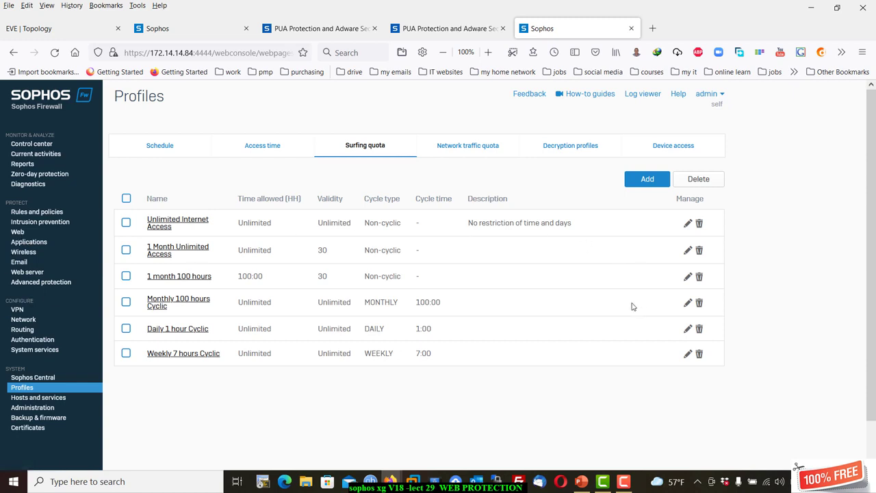
pyautogui.click(25, 233)
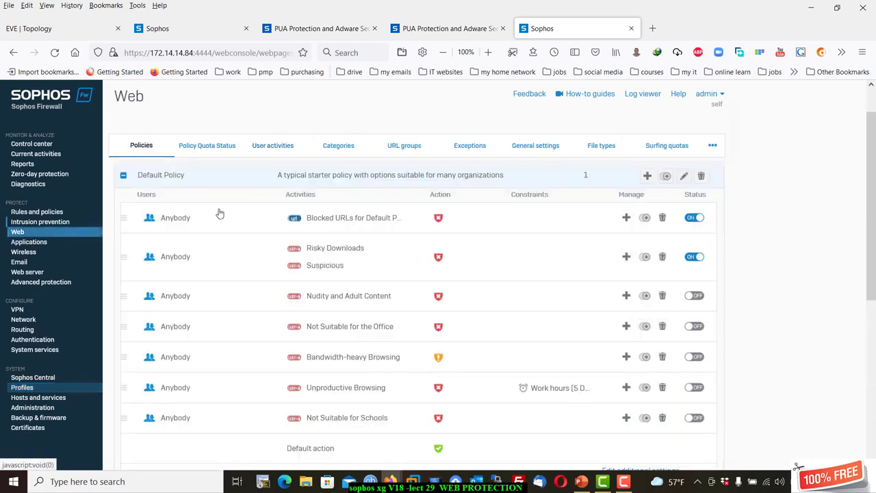
pyautogui.click(668, 145)
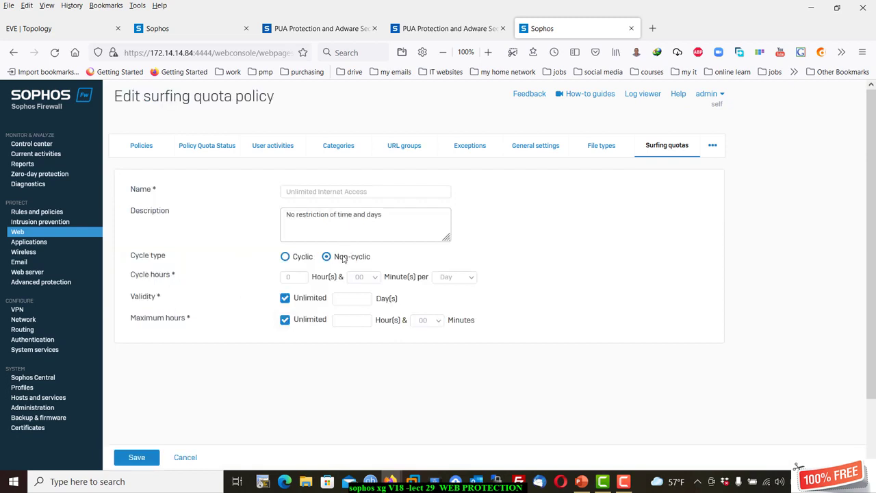
# Cancel the Unlimited Internet Access quota form and go to the Authentication section.
pyautogui.click(189, 458)
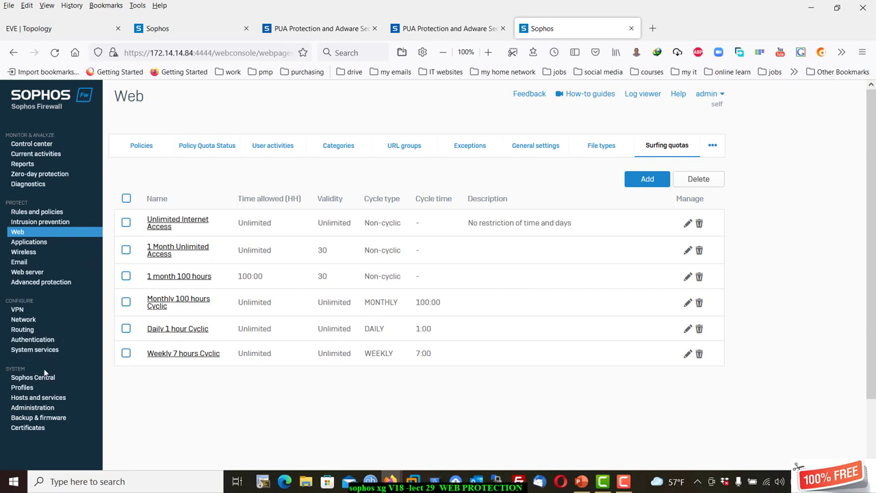
pyautogui.click(35, 340)
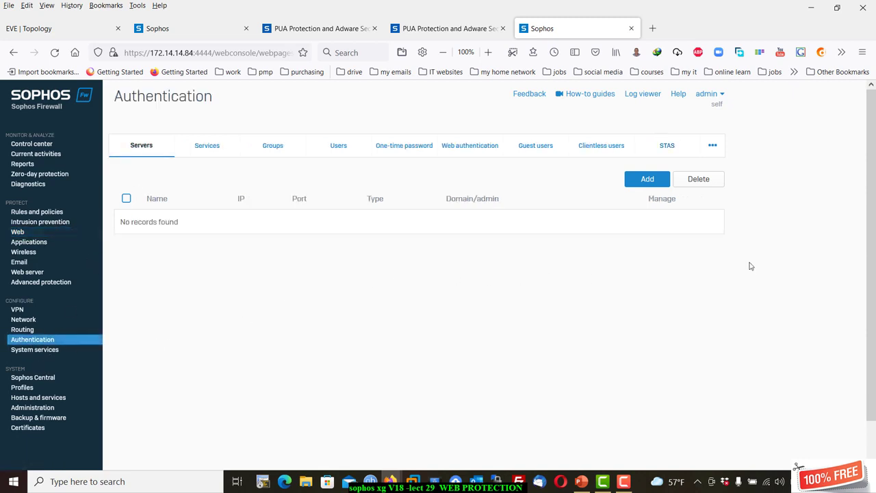
# Open the Users list and start adding a new user.
pyautogui.click(338, 145)
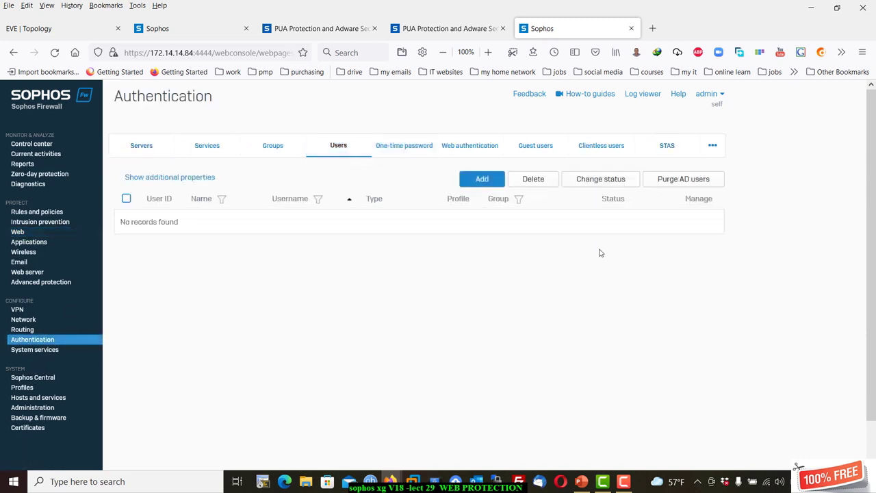
pyautogui.click(483, 179)
pyautogui.scroll(-2, 328, 368)
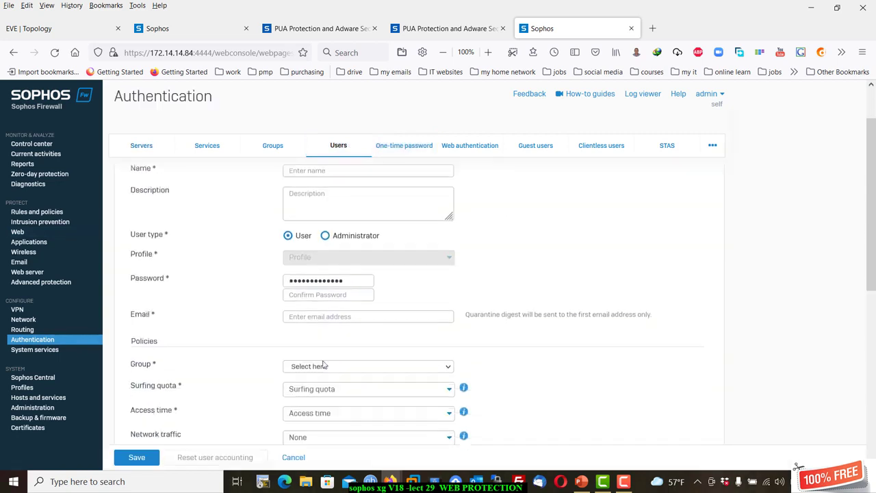
# Review the new user's Surfing quota dropdown choices, then switch to the Groups list.
pyautogui.click(314, 334)
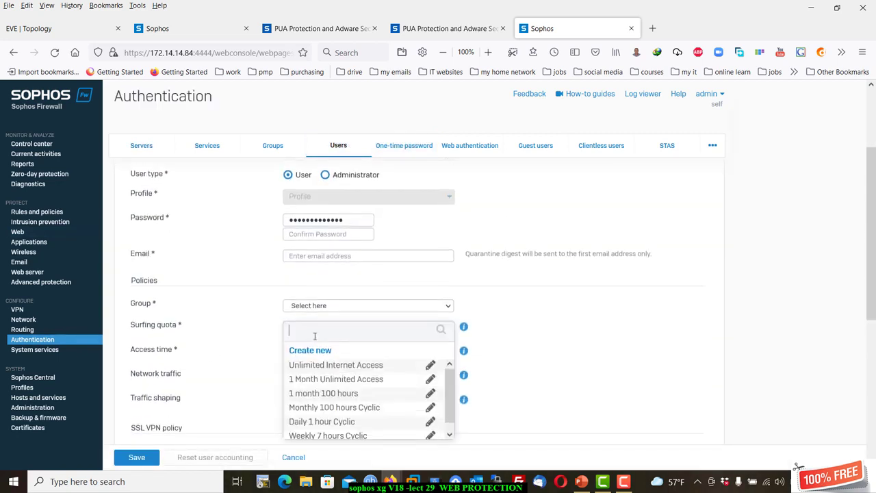
pyautogui.scroll(-1, 343, 387)
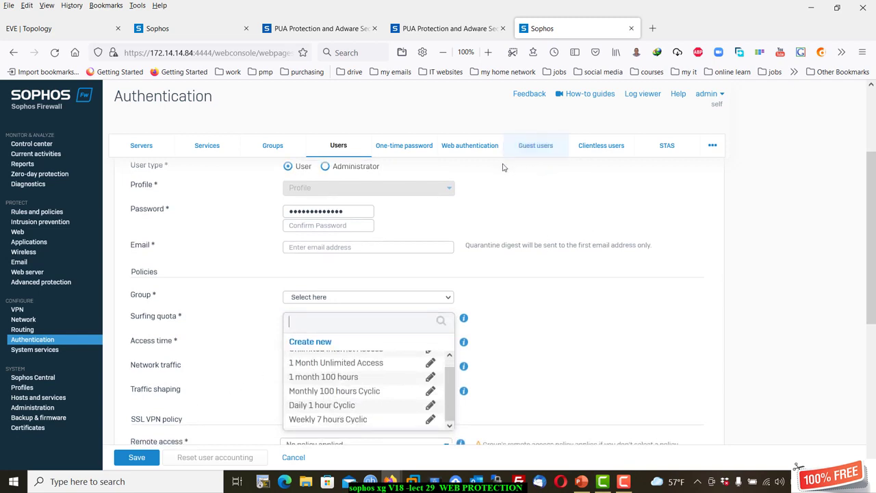
pyautogui.scroll(3, 477, 175)
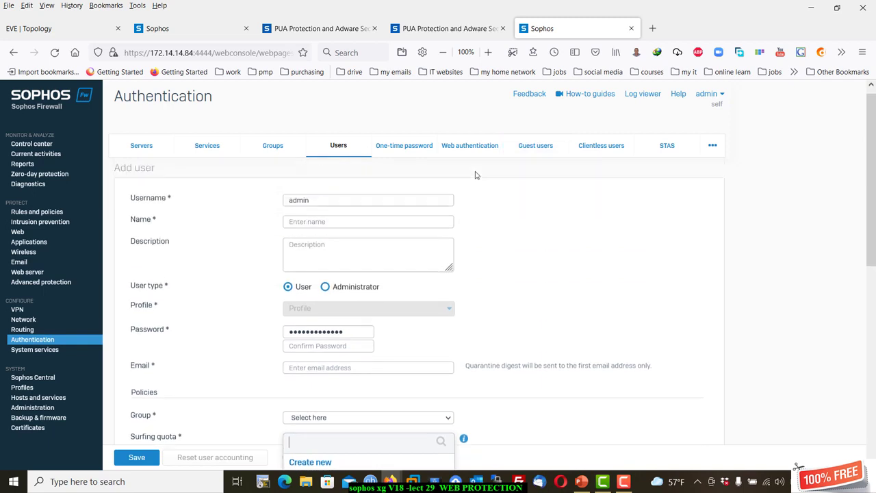
pyautogui.click(273, 146)
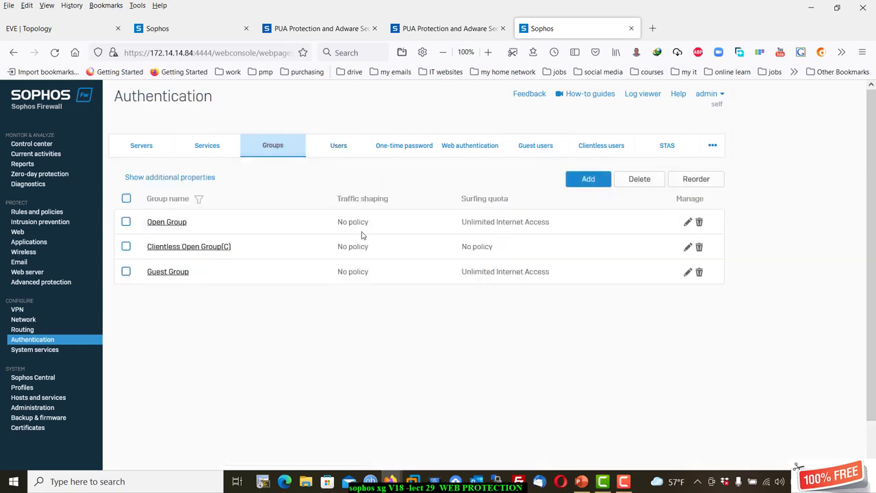
# Review Open Group's surfing quota without saving, then go to the Web policies page.
pyautogui.click(179, 229)
pyautogui.scroll(-3, 381, 251)
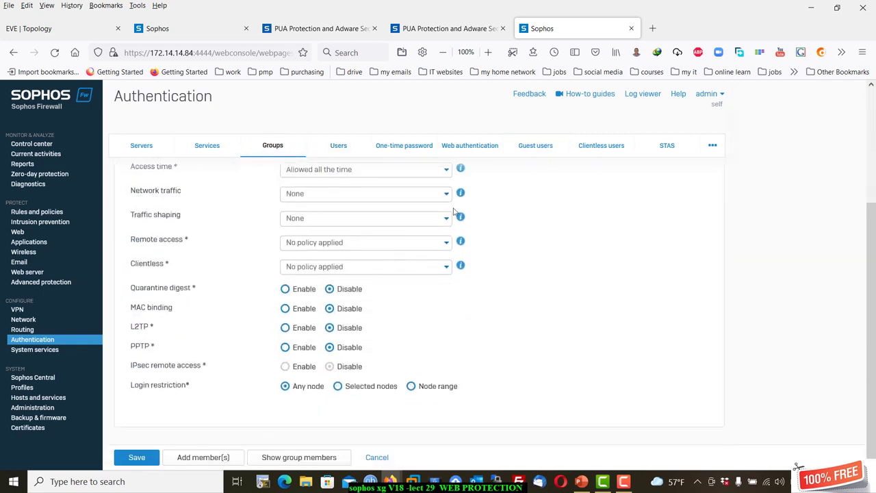
pyautogui.scroll(2, 449, 215)
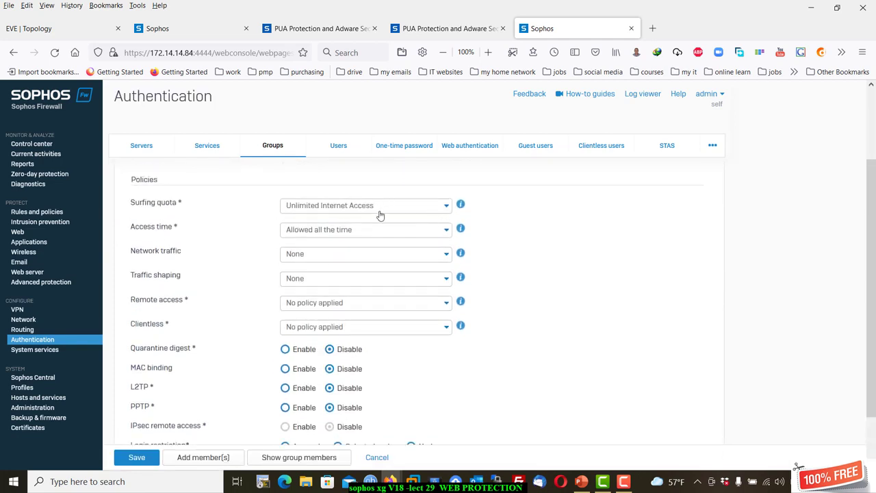
pyautogui.click(377, 457)
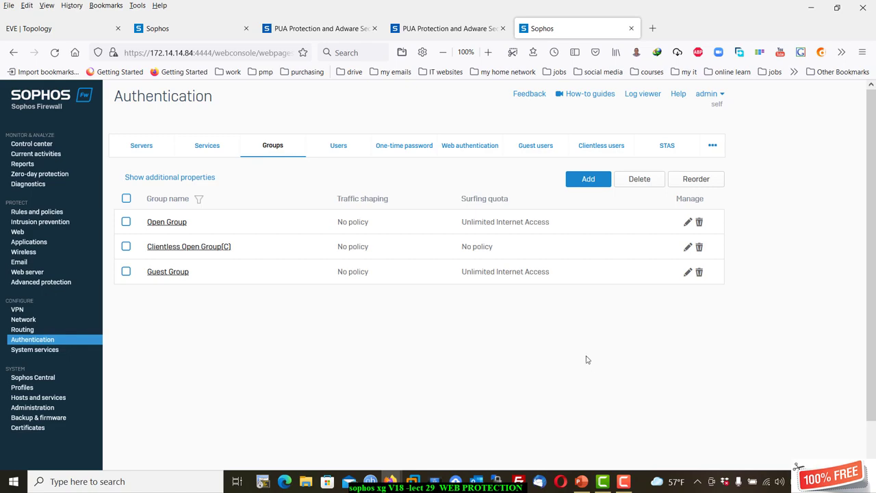
pyautogui.click(31, 233)
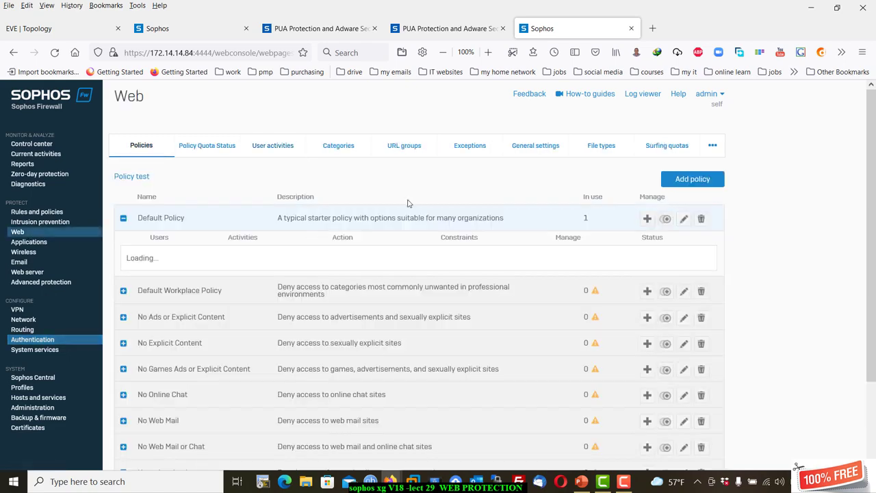
# Open Unlimited Internet Access from the Surfing quotas list.
pyautogui.click(668, 146)
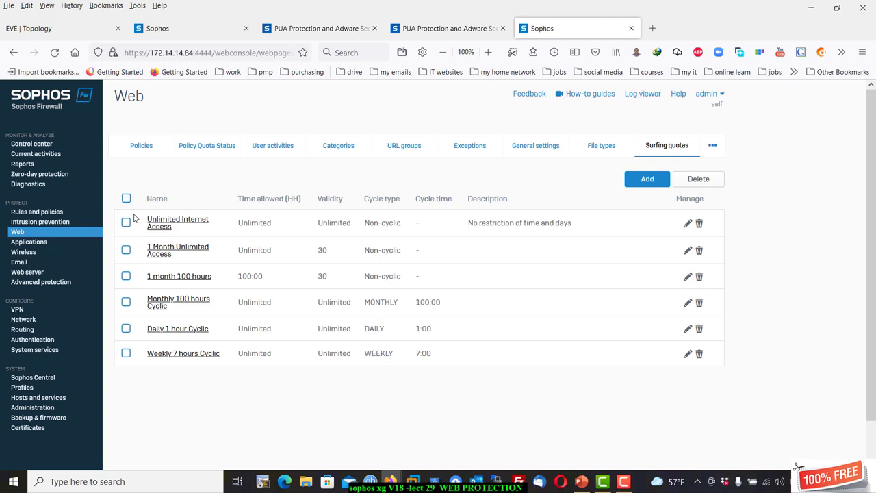
pyautogui.click(177, 224)
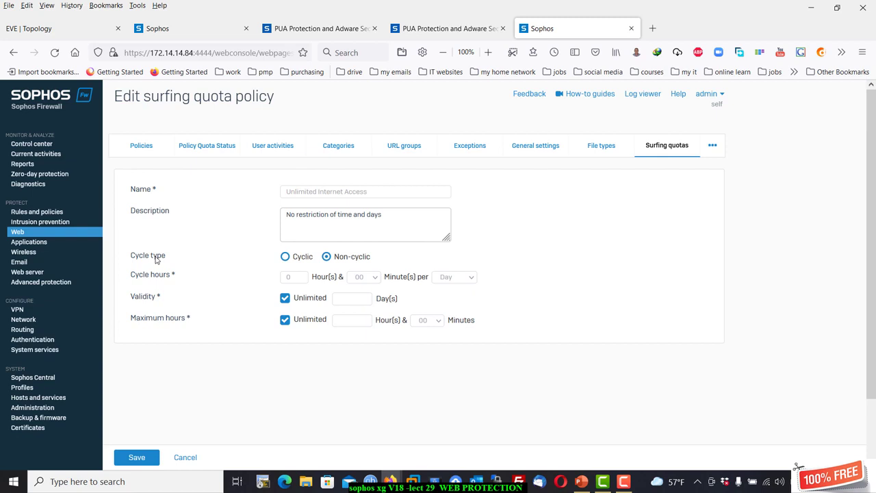
# Try a cyclic quota of 5 hours per Day, then revert to Non-cyclic.
pyautogui.click(287, 258)
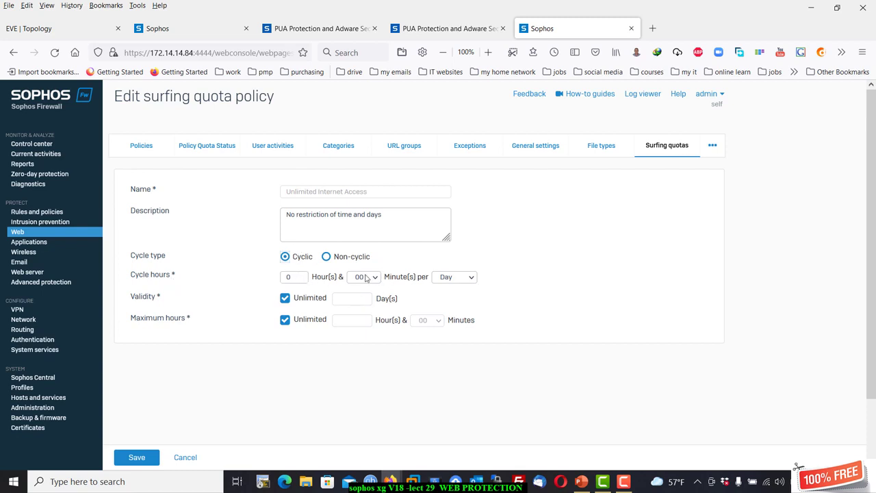
pyautogui.doubleClick(299, 279)
pyautogui.write('5')
pyautogui.click(452, 282)
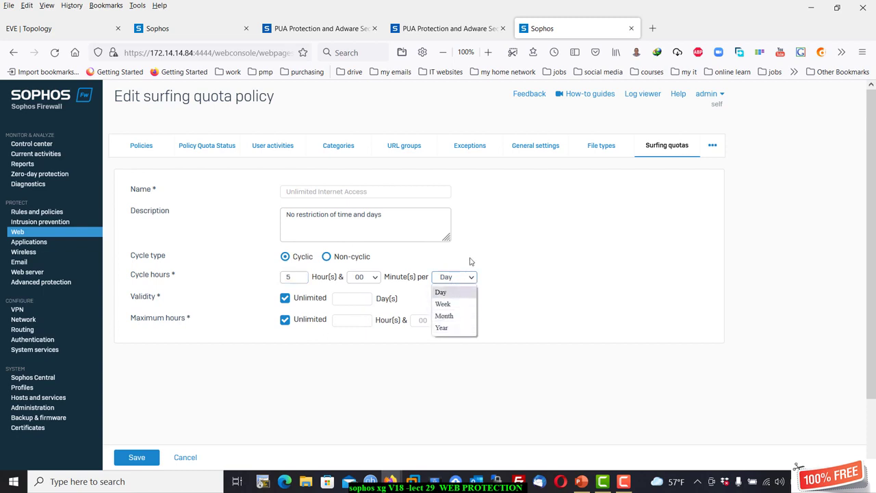
pyautogui.click(471, 261)
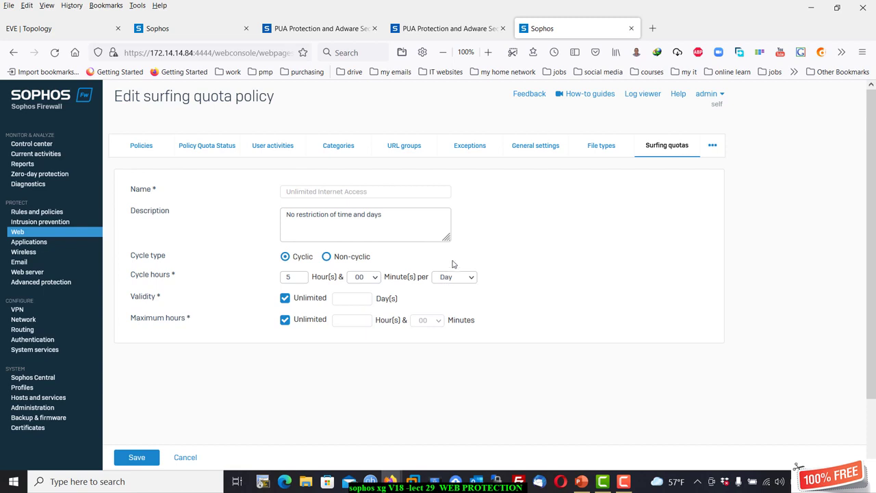
pyautogui.click(448, 280)
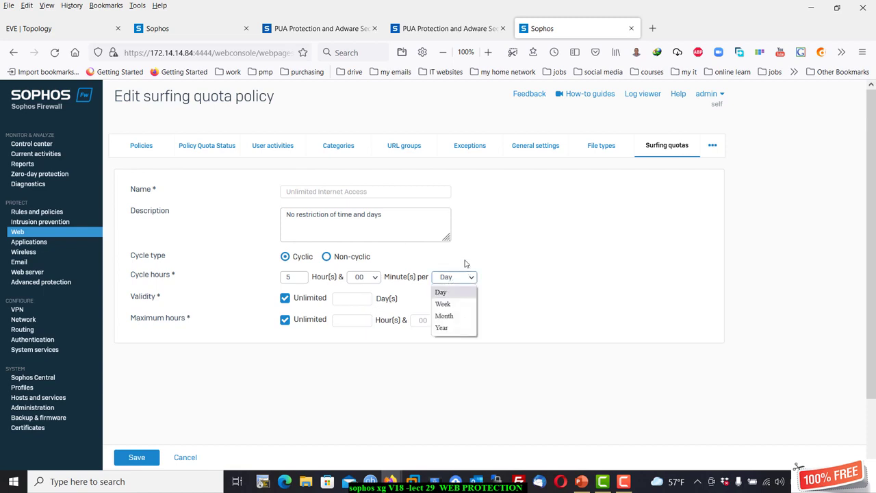
pyautogui.click(466, 258)
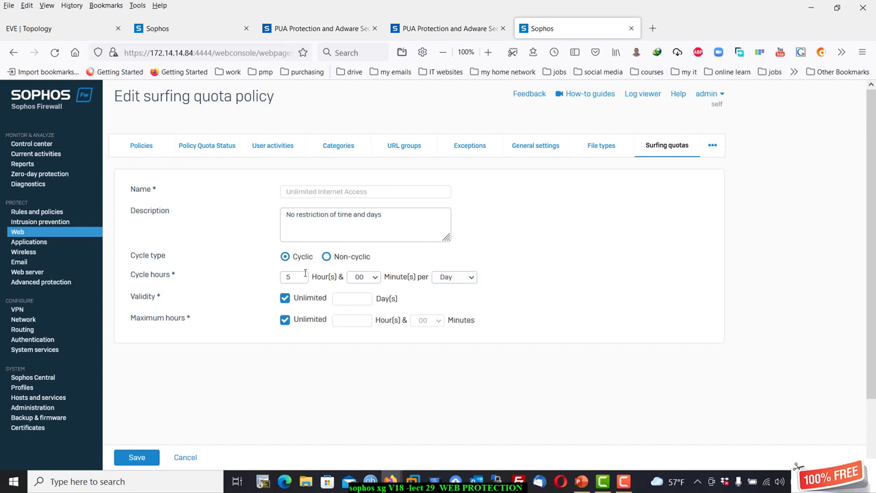
pyautogui.click(327, 259)
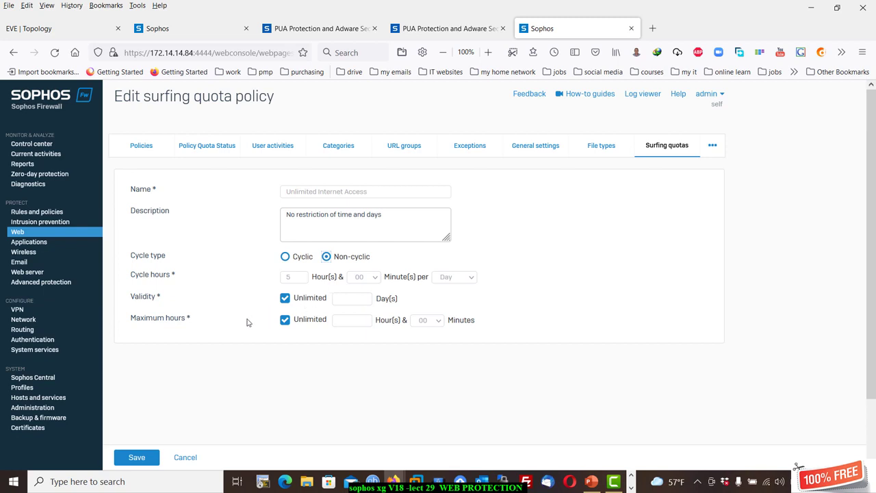
# Toggle the Unlimited validity and maximum hours options, then cancel the edits.
pyautogui.click(284, 298)
pyautogui.click(352, 298)
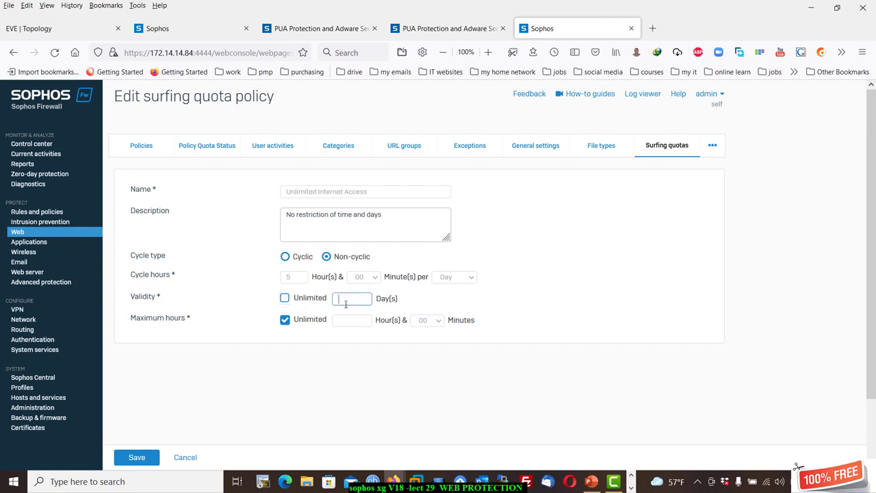
pyautogui.click(284, 298)
pyautogui.click(285, 320)
pyautogui.click(357, 320)
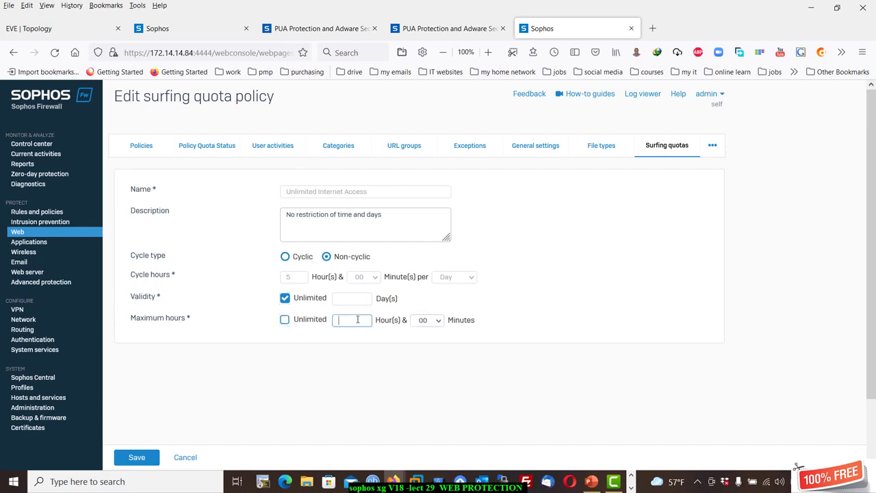
pyautogui.click(285, 320)
pyautogui.click(197, 458)
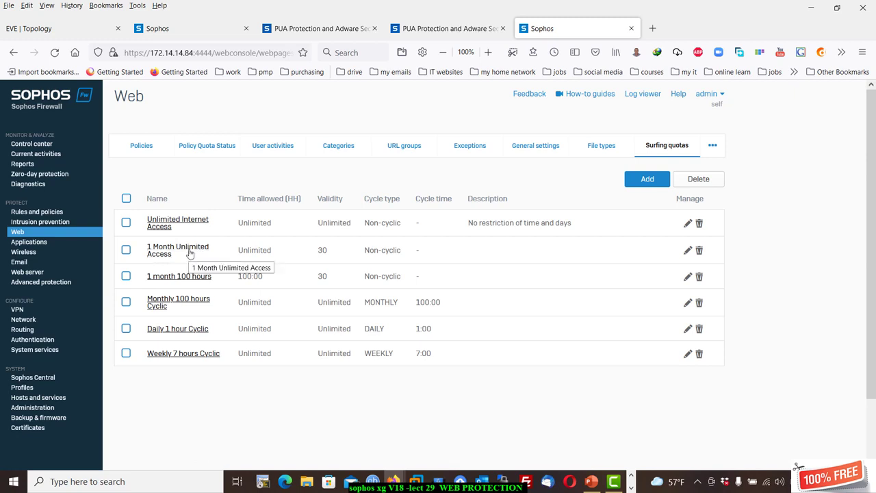
pyautogui.click(189, 250)
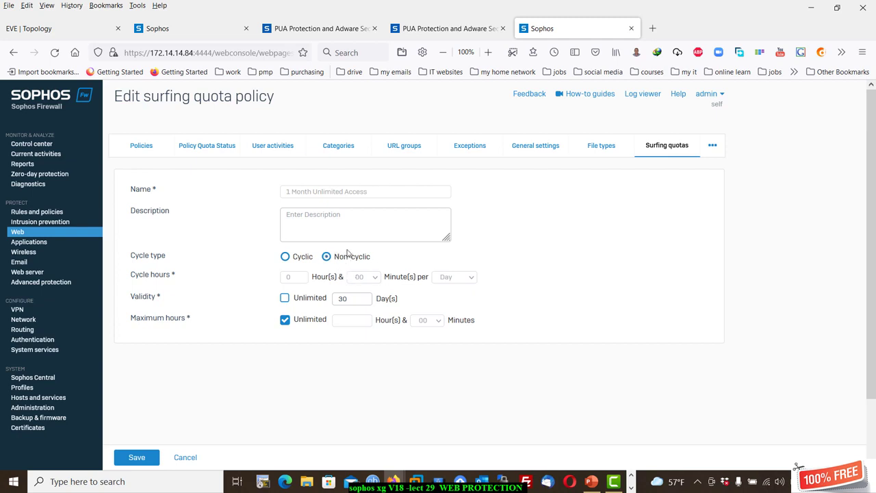
pyautogui.click(189, 457)
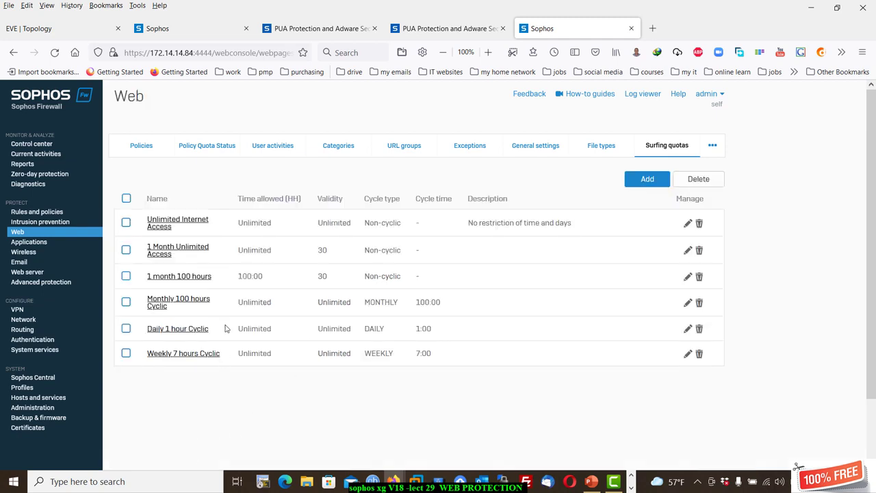
pyautogui.click(203, 279)
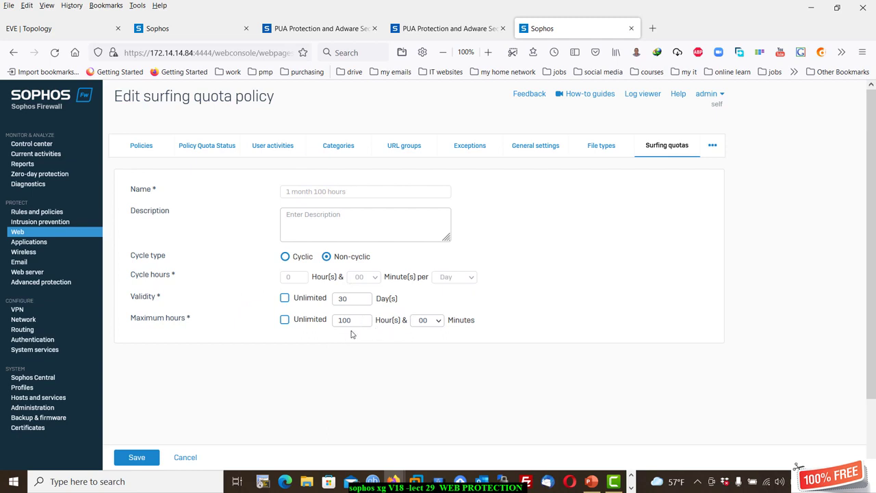
pyautogui.click(190, 461)
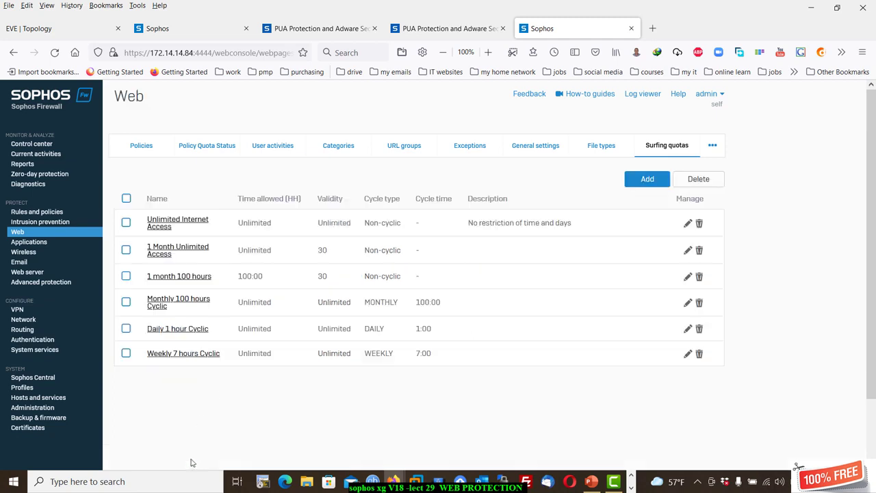
# Open the Monthly 100 hours Cyclic quota and focus its 100 cycle hours value.
pyautogui.click(197, 304)
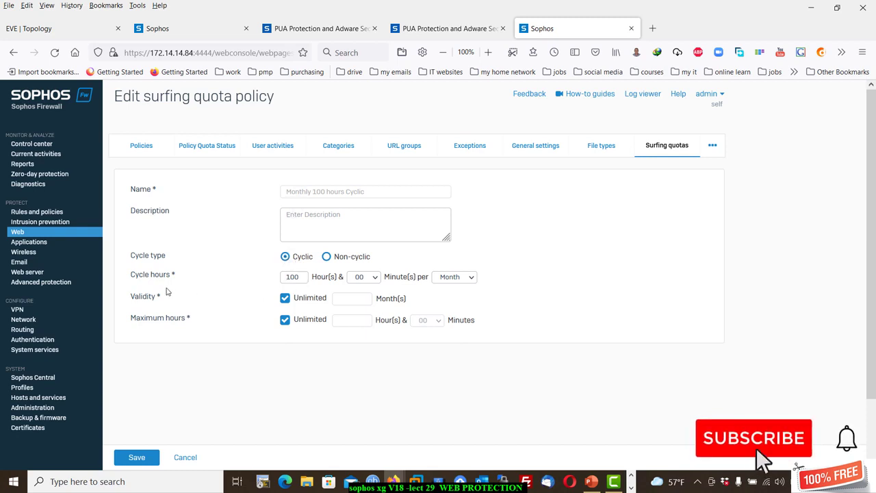
pyautogui.click(306, 279)
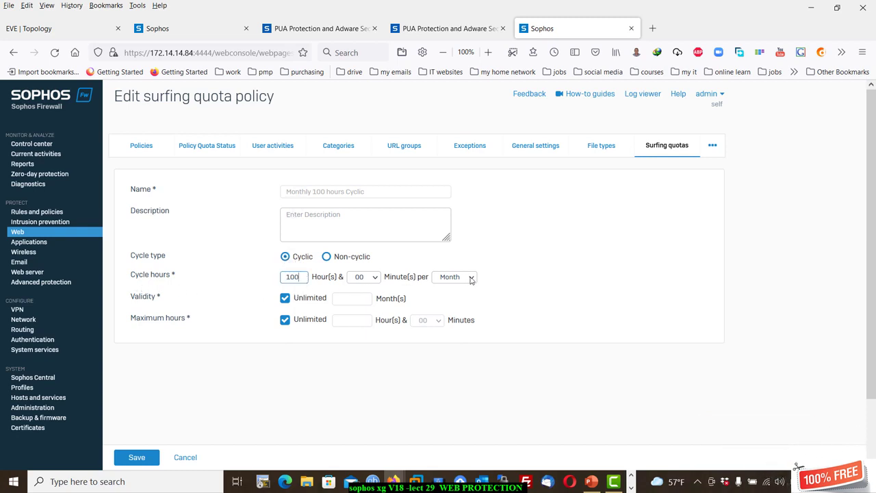
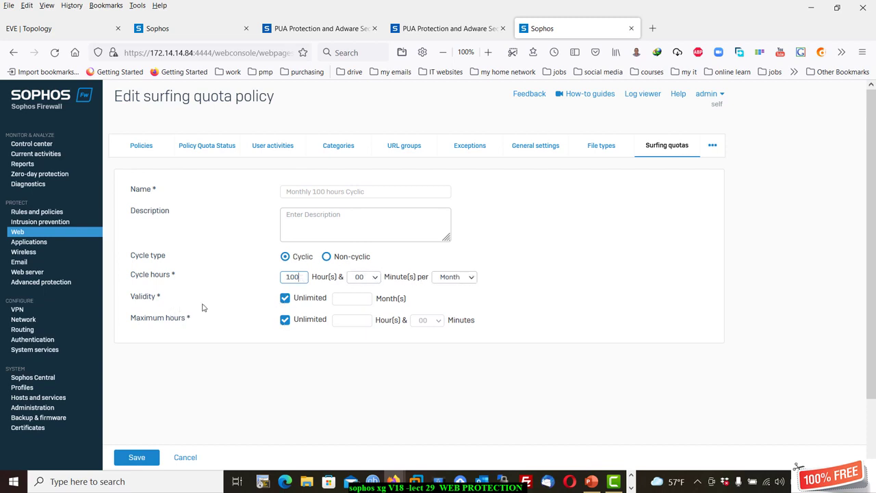
# Review the Daily 1 hour Cyclic and Weekly 7 hours Cyclic quotas, cancelling each without changes.
pyautogui.click(185, 458)
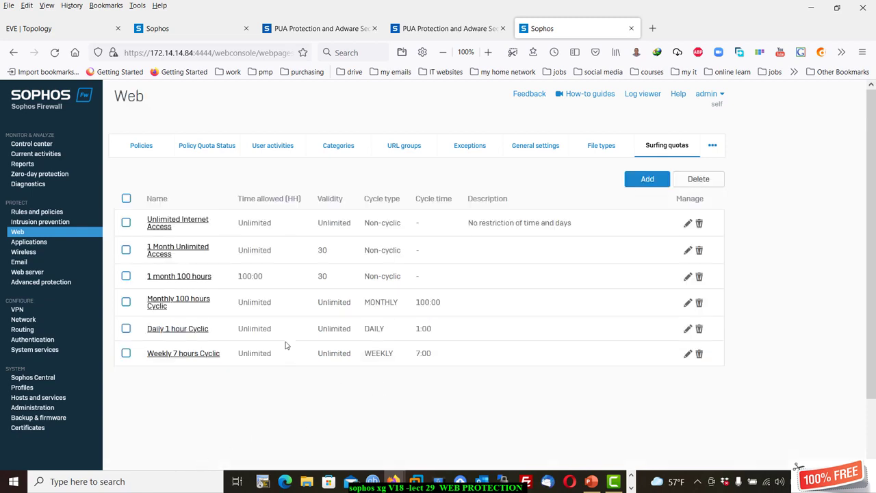
pyautogui.click(191, 330)
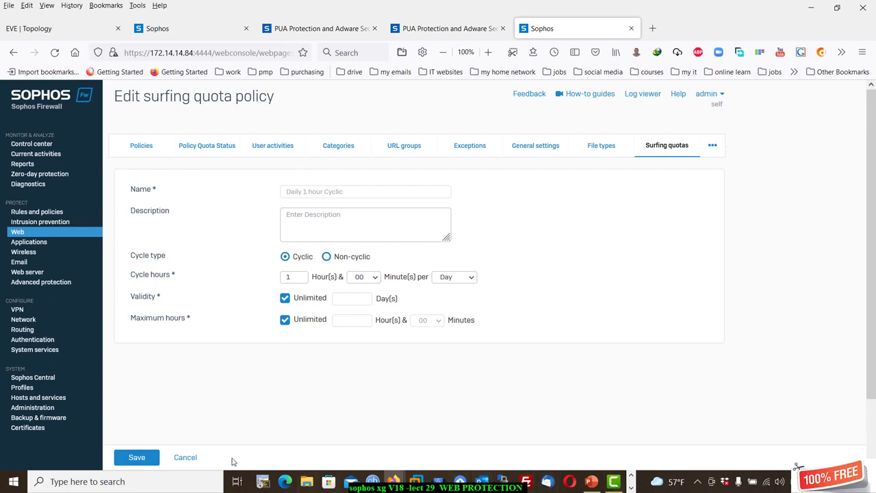
pyautogui.click(185, 457)
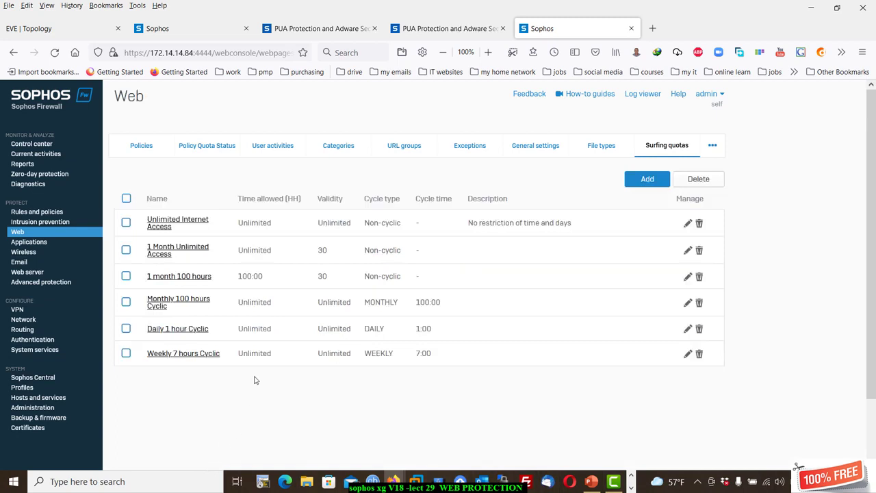
pyautogui.click(159, 356)
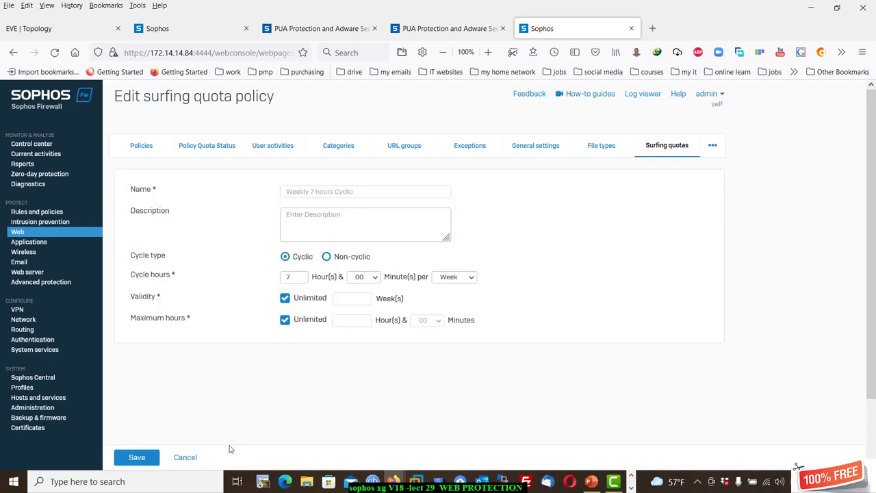
pyautogui.click(189, 459)
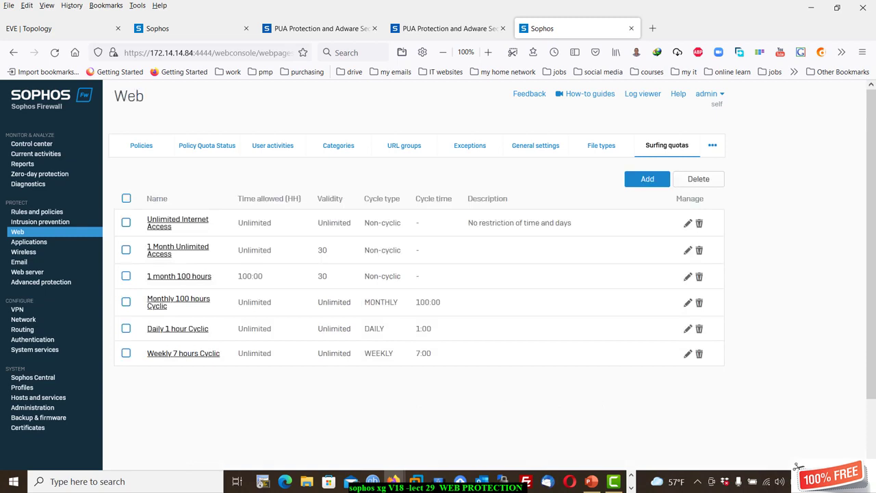
# Add and save the non-cyclic quota '5 hours/day' with 5-day validity and 20 maximum hours.
pyautogui.click(647, 179)
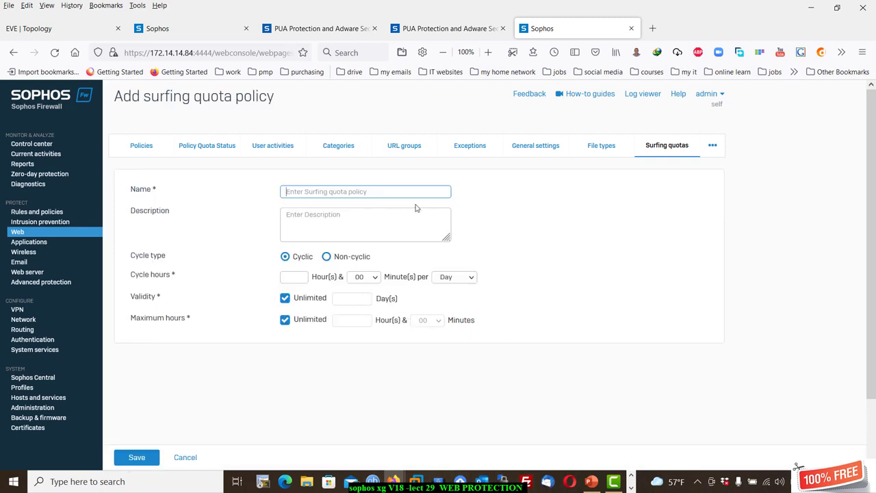
pyautogui.write('S')
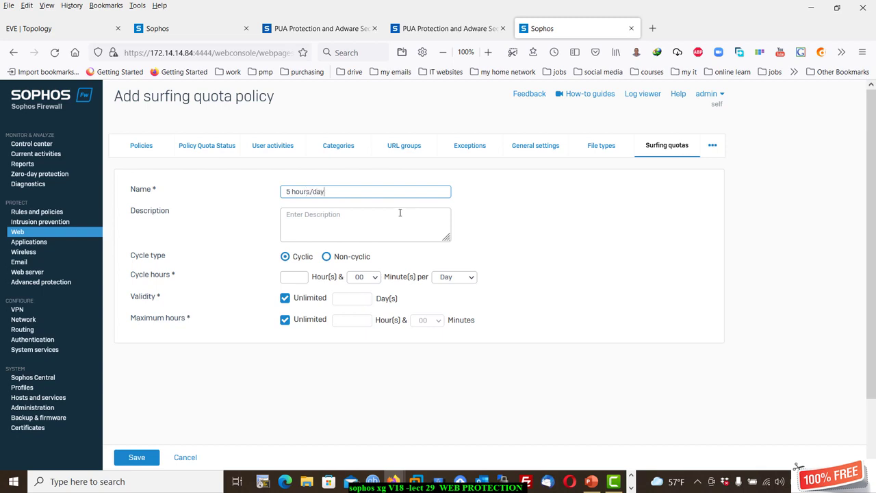
pyautogui.click(329, 226)
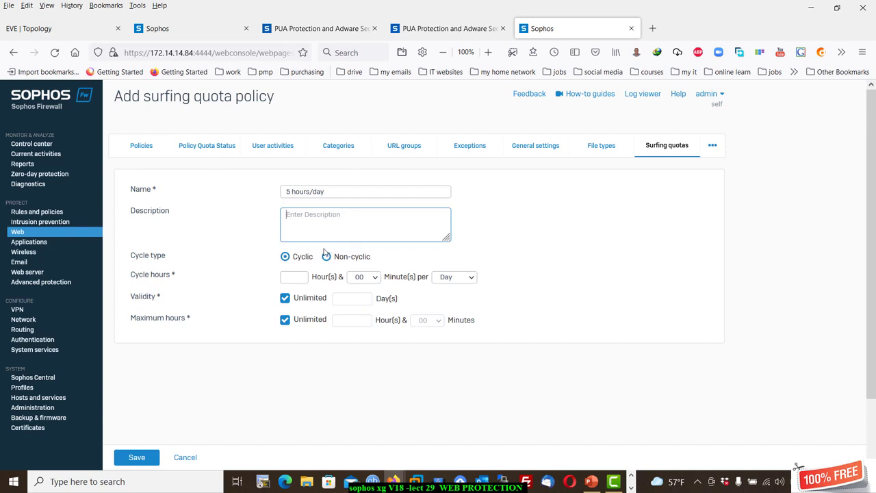
pyautogui.click(285, 298)
pyautogui.click(367, 295)
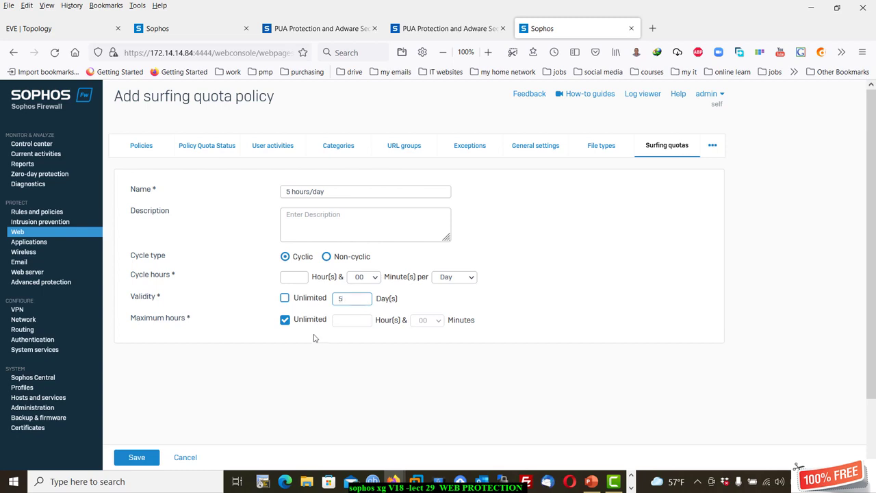
pyautogui.click(343, 322)
pyautogui.click(281, 323)
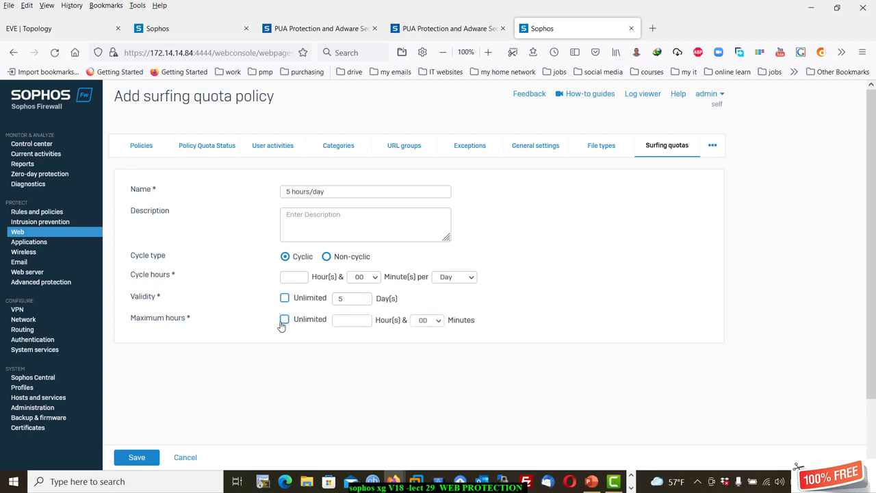
pyautogui.click(345, 321)
pyautogui.click(333, 259)
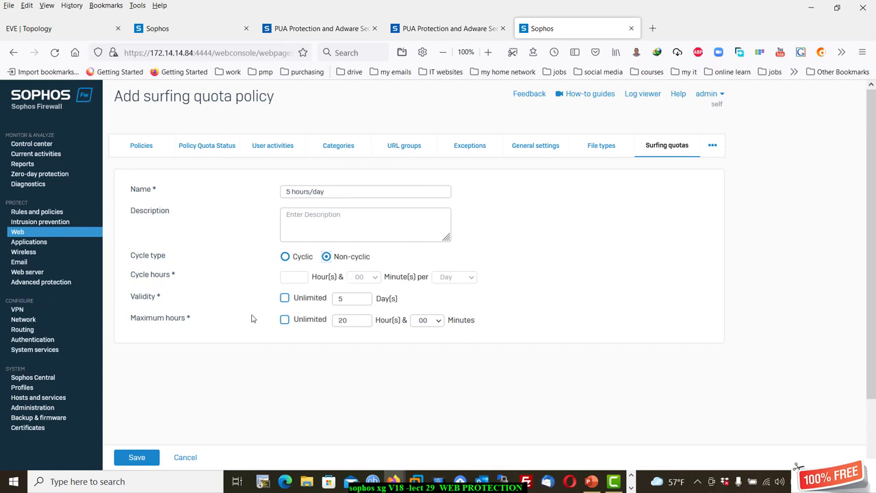
pyautogui.click(126, 464)
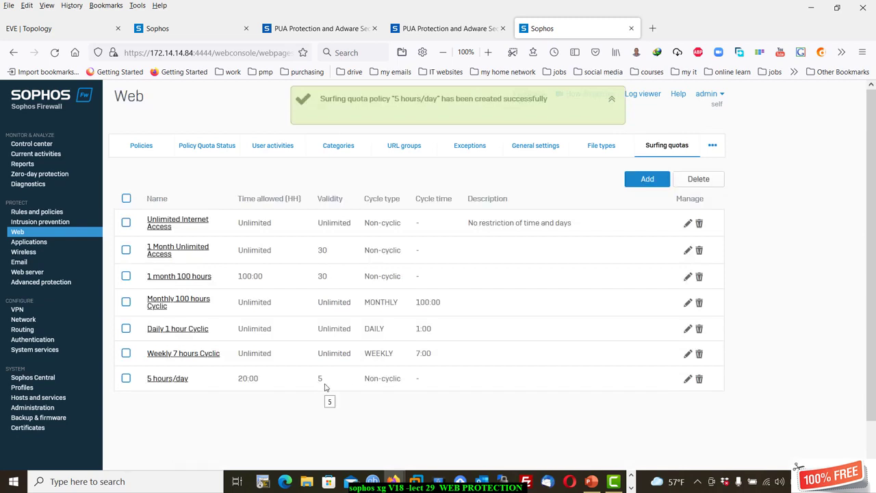
pyautogui.click(168, 381)
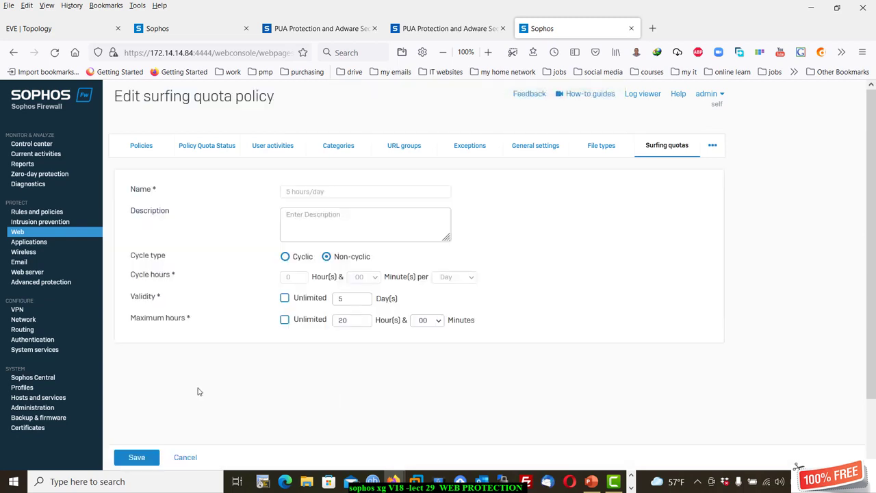
pyautogui.click(287, 259)
pyautogui.click(285, 321)
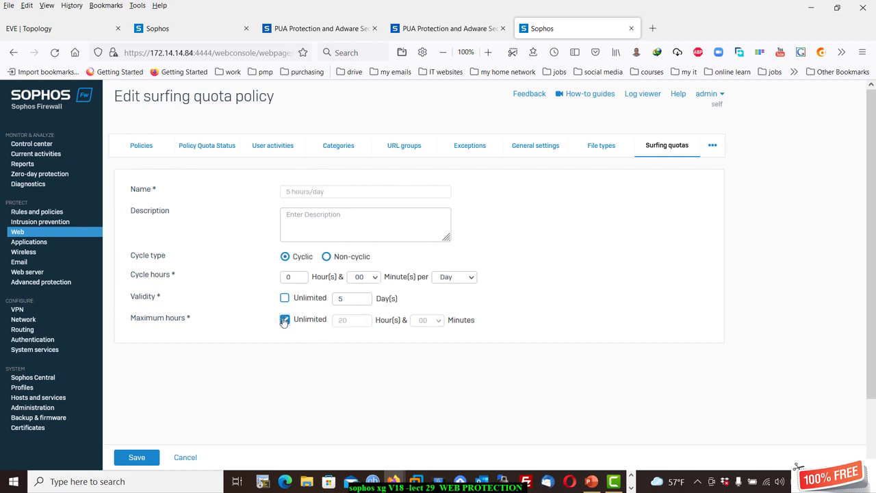
pyautogui.click(284, 320)
pyautogui.click(296, 277)
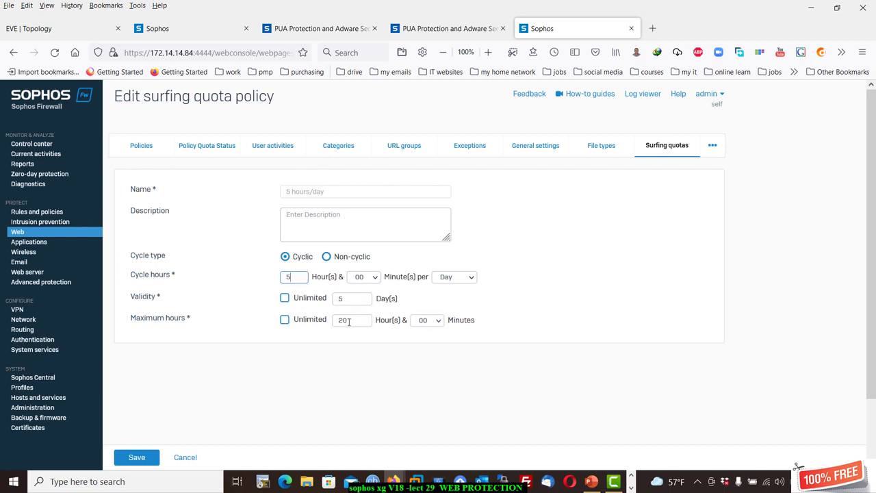
pyautogui.click(285, 319)
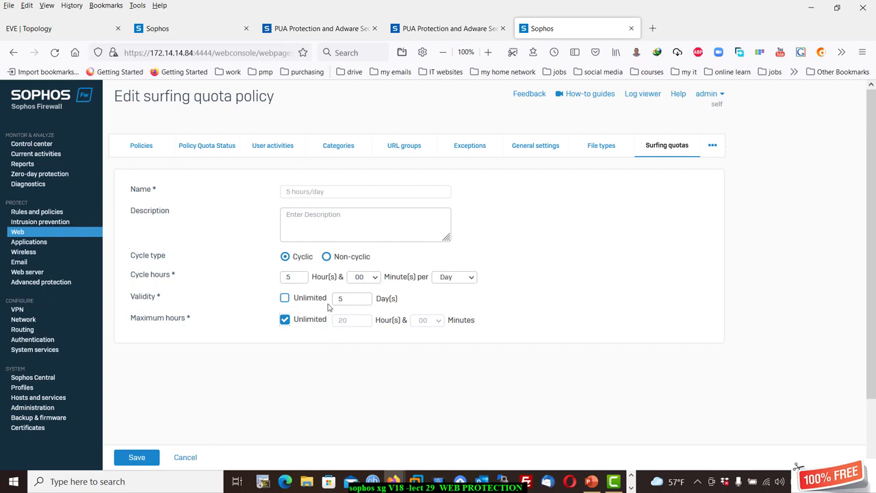
pyautogui.click(186, 459)
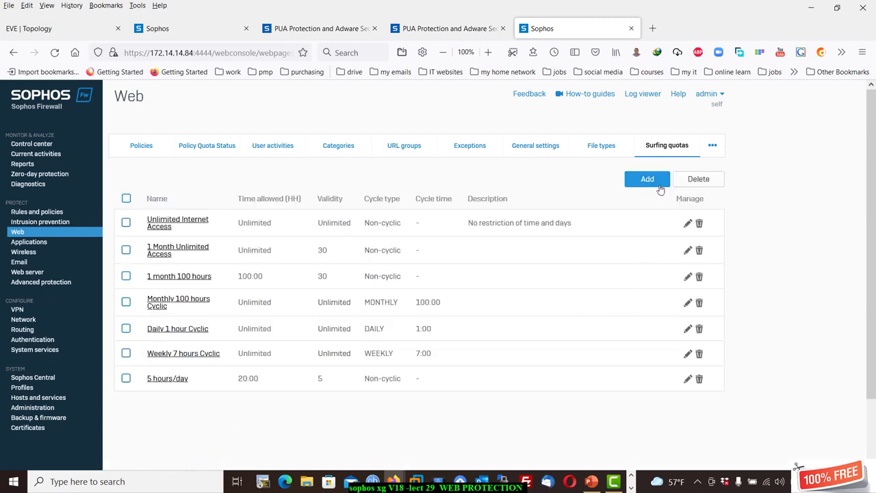
# Add and save the non-cyclic quota '20h/8 days' with 8-day validity and 20 maximum hours.
pyautogui.click(650, 181)
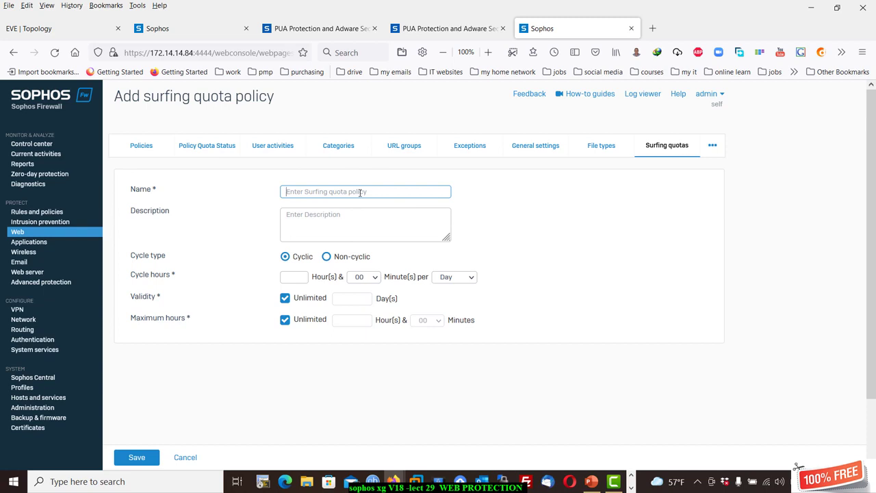
pyautogui.write('7')
pyautogui.press('BackSpace')
pyautogui.write('8')
pyautogui.write('2')
pyautogui.write('0')
pyautogui.write('h/')
pyautogui.click(285, 299)
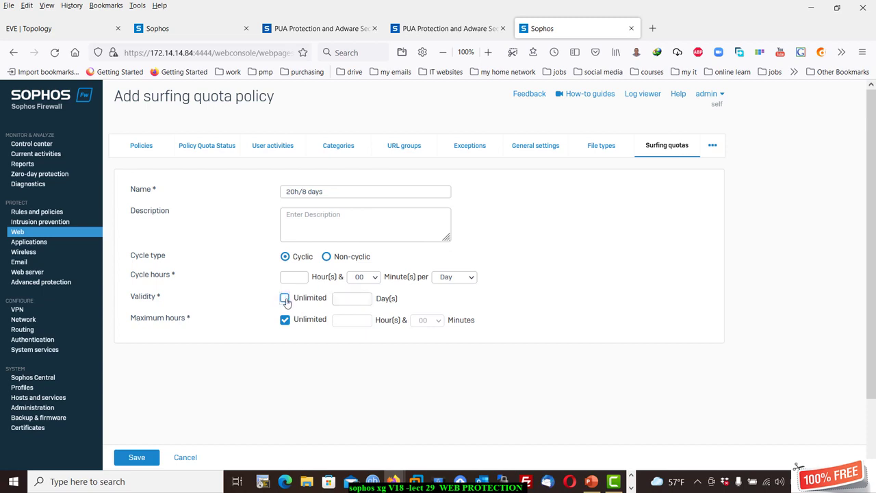
pyautogui.click(347, 297)
pyautogui.click(285, 320)
pyautogui.click(344, 320)
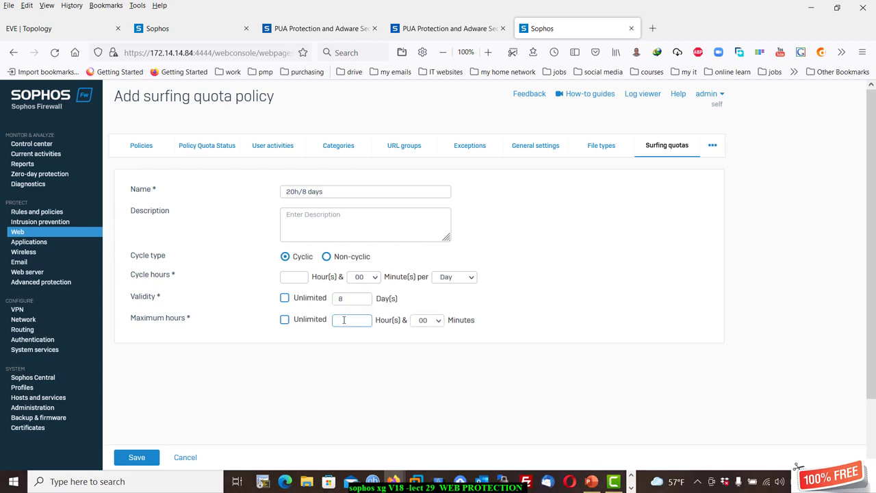
pyautogui.write('20')
pyautogui.click(341, 258)
pyautogui.click(152, 458)
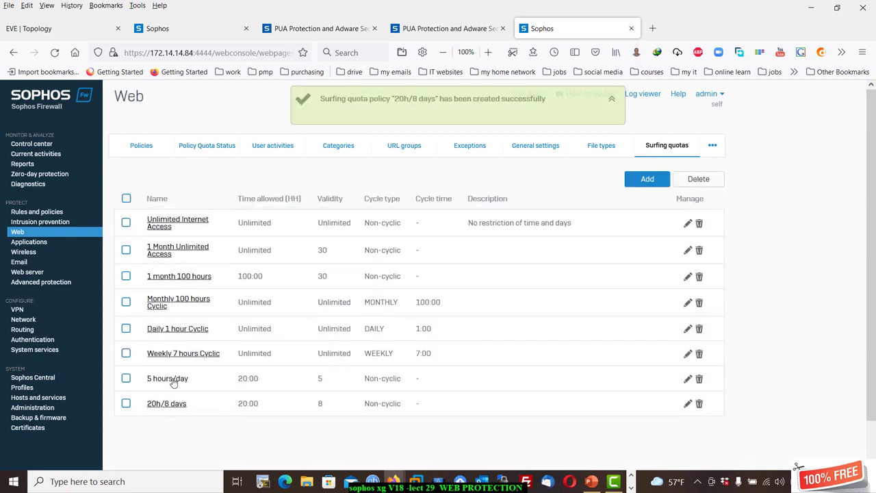
# Check both new quotas under Profiles > Surfing quota, then go to Web user notifications.
pyautogui.click(22, 387)
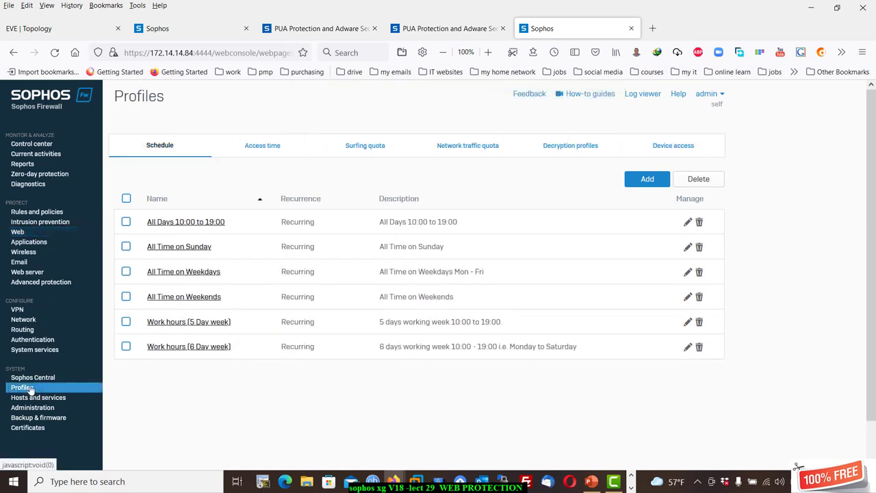
pyautogui.click(379, 149)
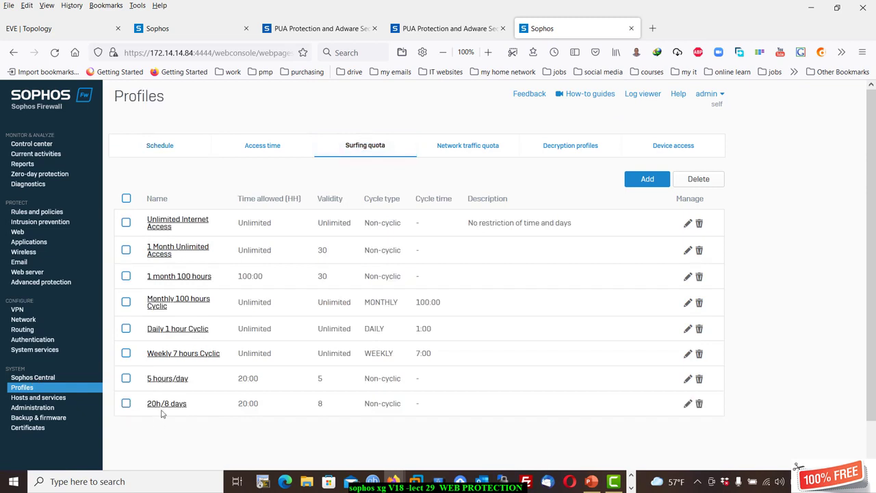
pyautogui.click(19, 232)
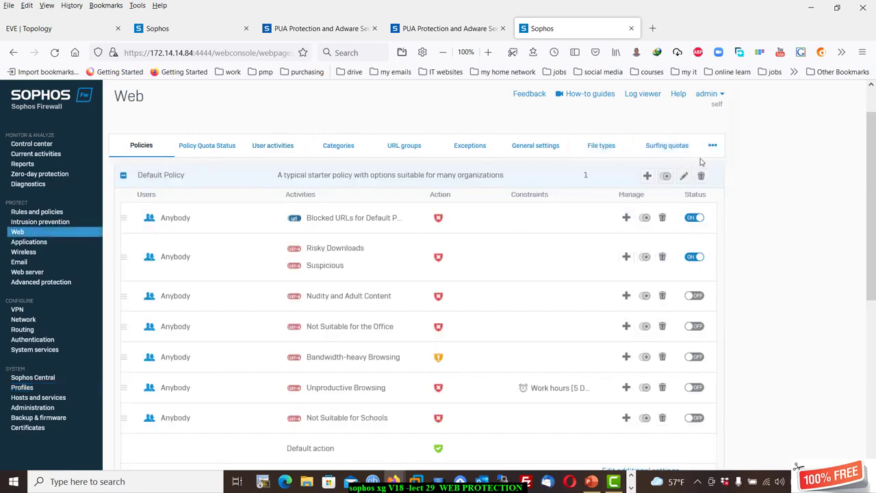
pyautogui.moveTo(712, 147)
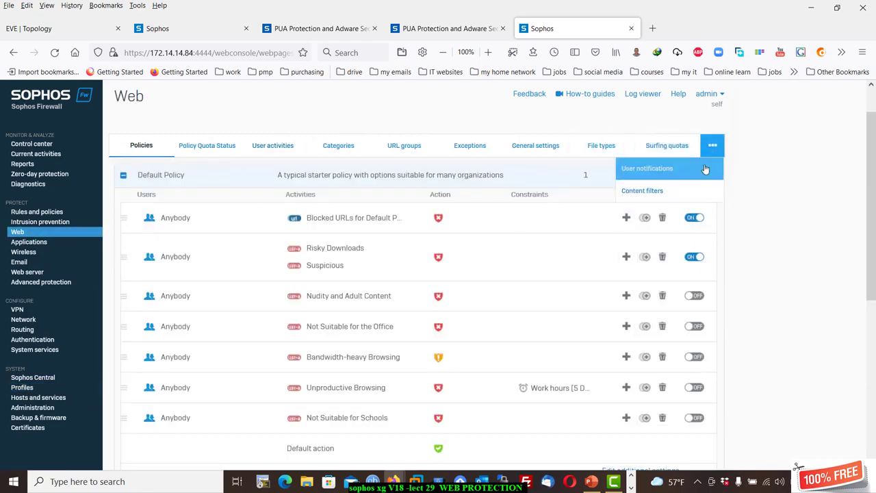
pyautogui.click(705, 169)
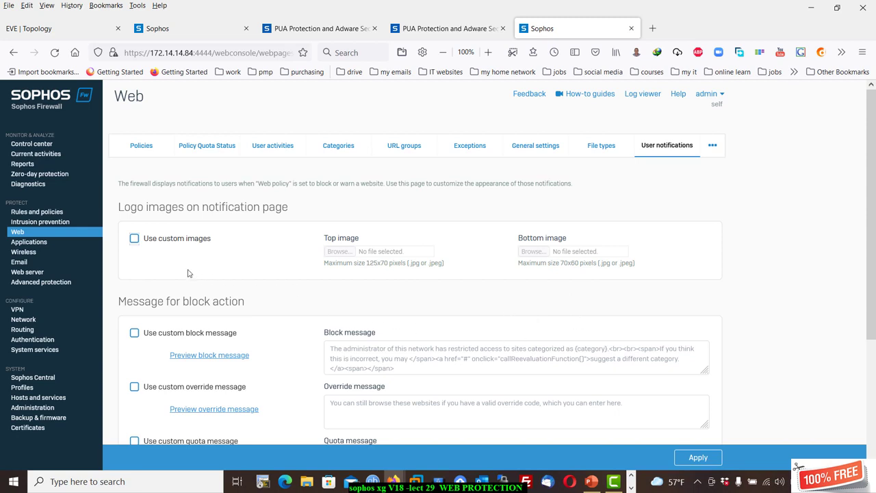
# Enable custom logos, using 11.PNG as the top image and CaptGre.PNG as the bottom image.
pyautogui.click(134, 240)
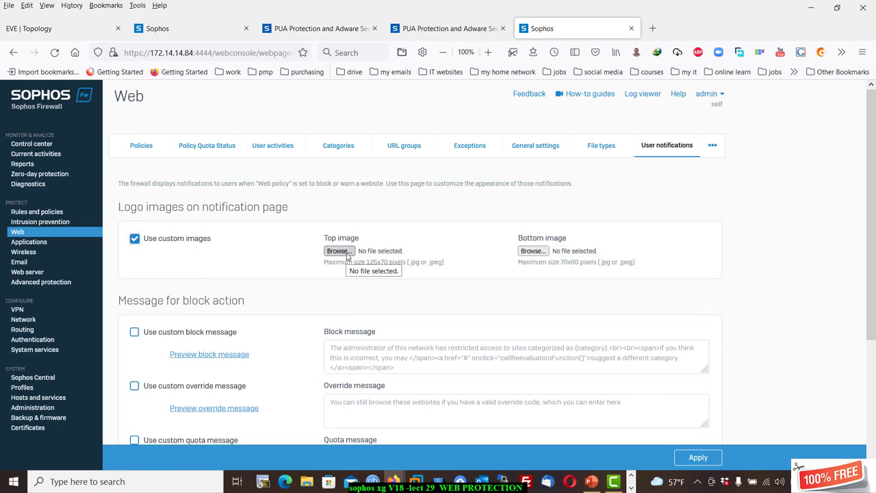
pyautogui.click(340, 251)
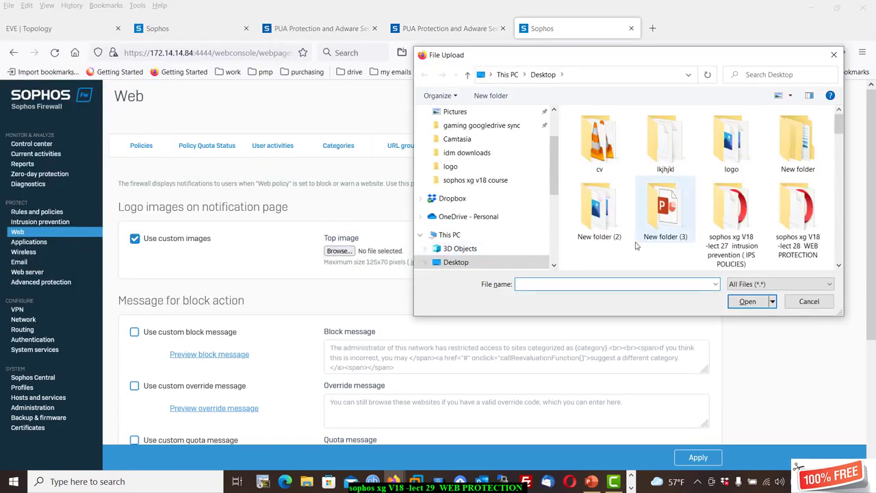
pyautogui.doubleClick(732, 141)
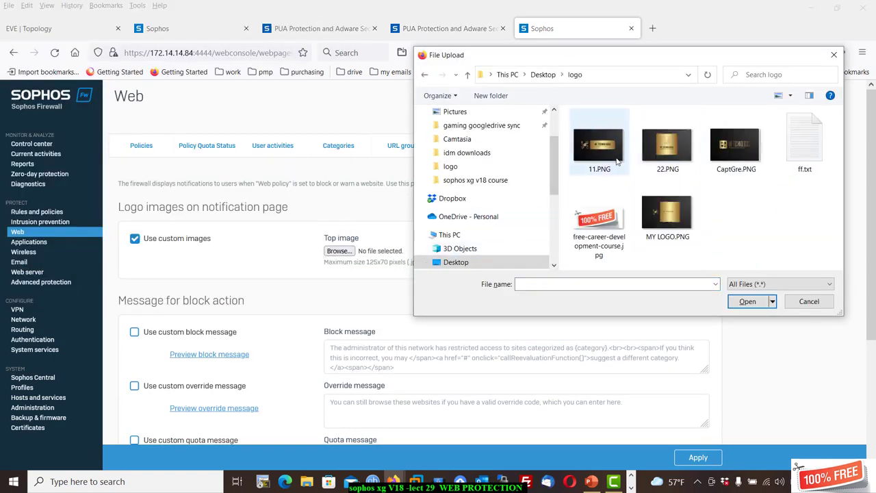
pyautogui.doubleClick(617, 161)
pyautogui.click(534, 251)
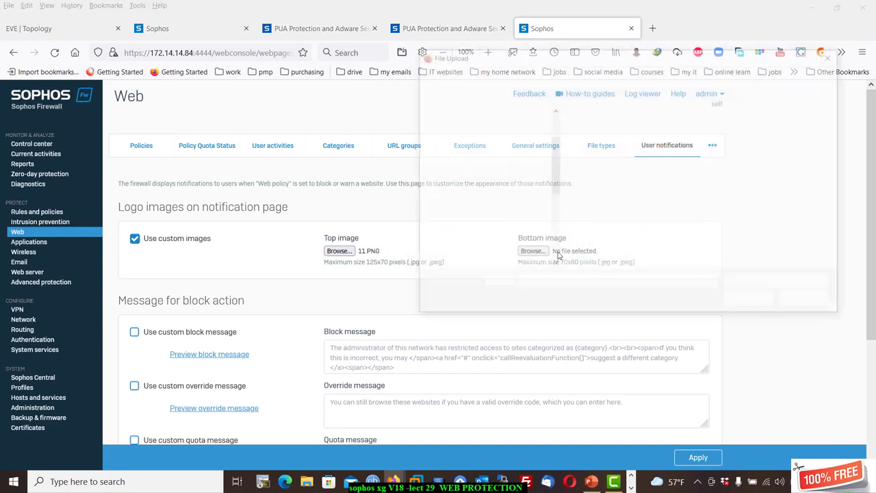
pyautogui.doubleClick(737, 141)
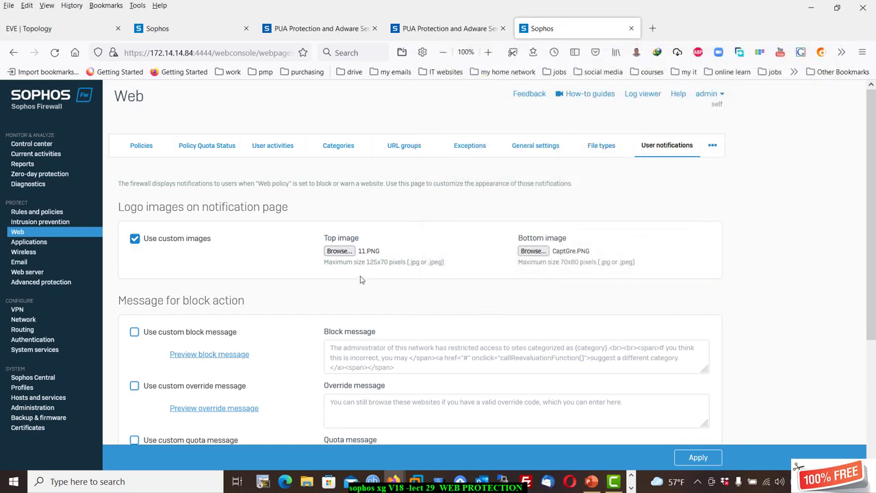
# Preview the block message with the new logos, then turn custom images off.
pyautogui.click(220, 355)
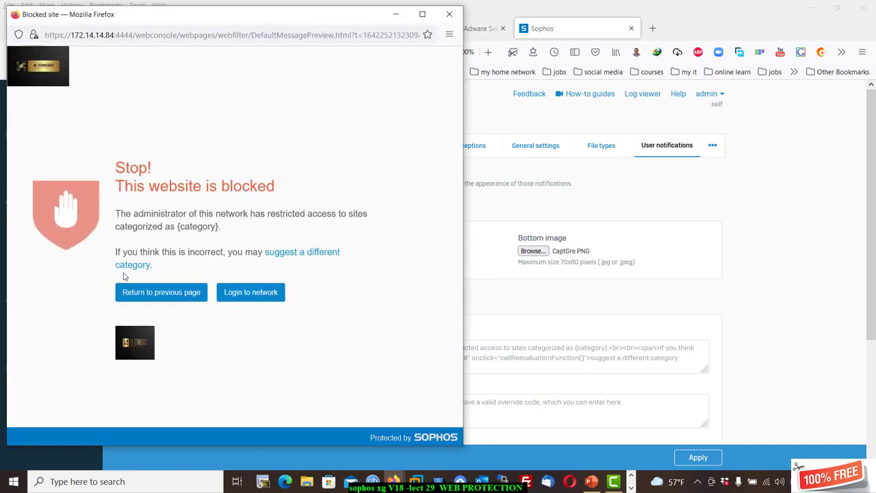
pyautogui.click(449, 14)
pyautogui.click(135, 238)
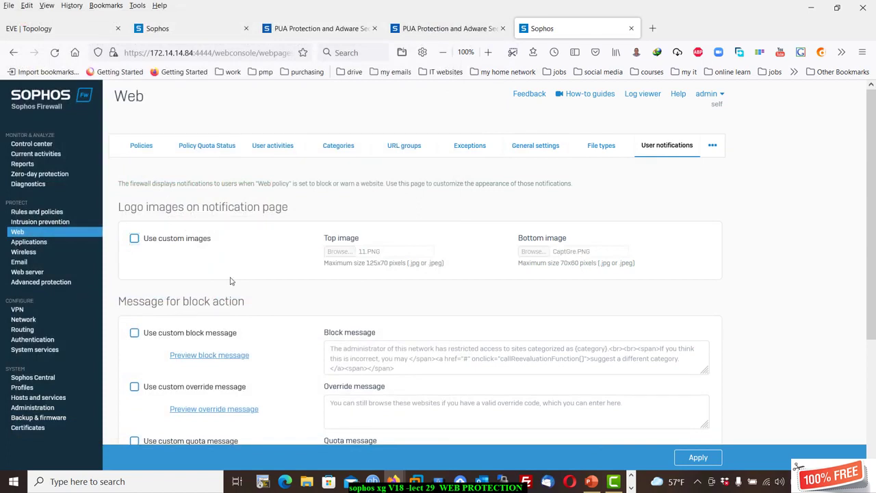
# Preview the default block message page.
pyautogui.scroll(-2, 231, 281)
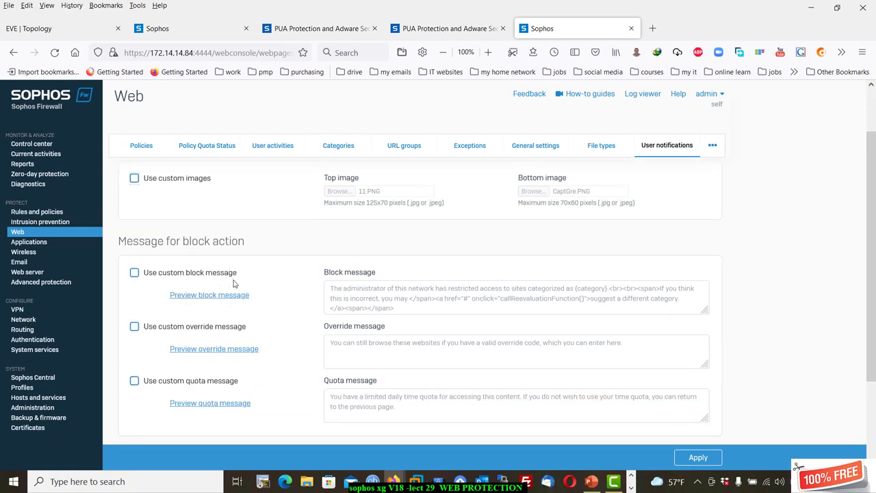
pyautogui.click(218, 295)
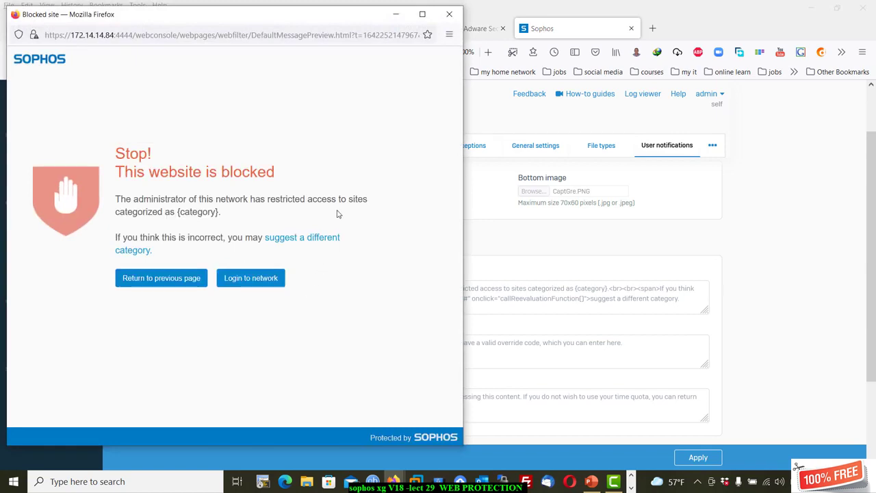
pyautogui.click(450, 14)
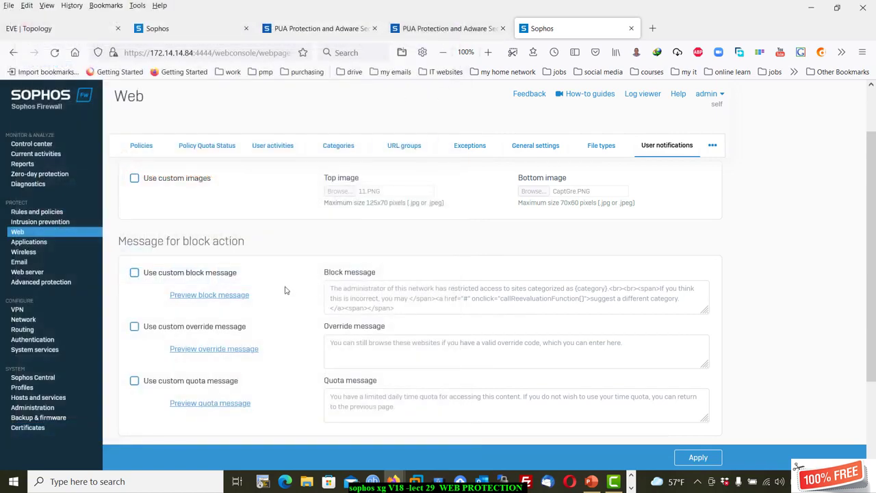
# Enable a custom block message, replacing 'administrator' with 'IT STAFF'.
pyautogui.click(166, 275)
pyautogui.scroll(2, 387, 294)
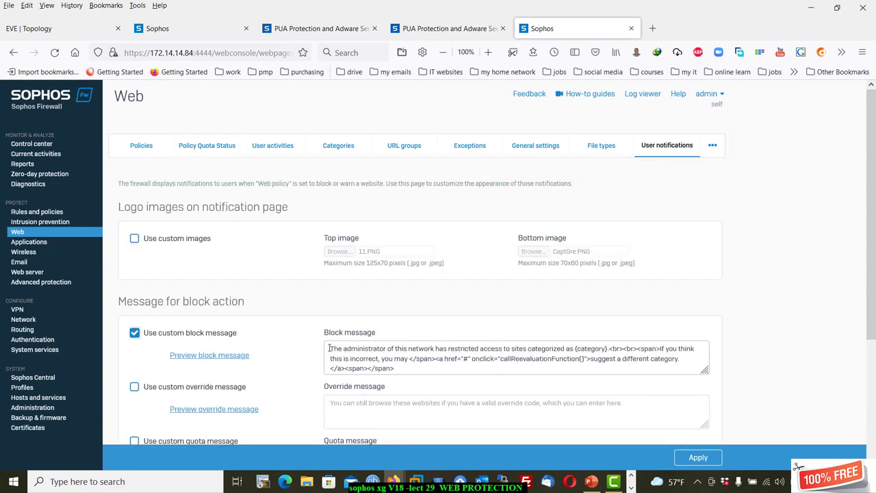
pyautogui.moveTo(331, 348)
pyautogui.mouseDown()
pyautogui.moveTo(413, 349)
pyautogui.moveTo(344, 348)
pyautogui.mouseUp()
pyautogui.click(365, 348)
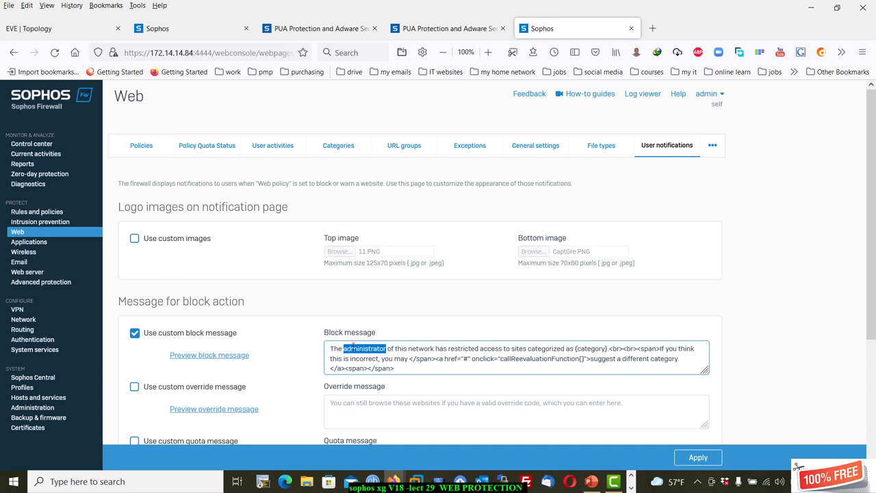
pyautogui.write('IT ST')
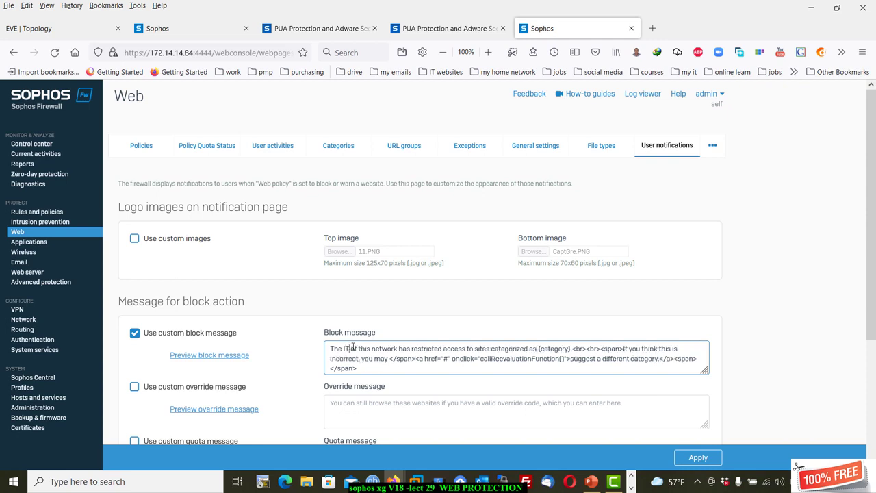
pyautogui.write('AFF')
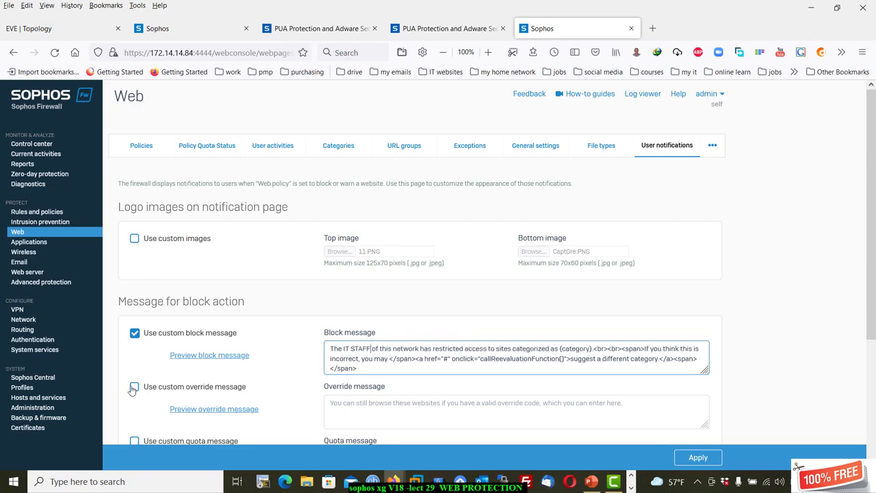
# Preview the edited block message and the override and warn message pages.
pyautogui.click(193, 356)
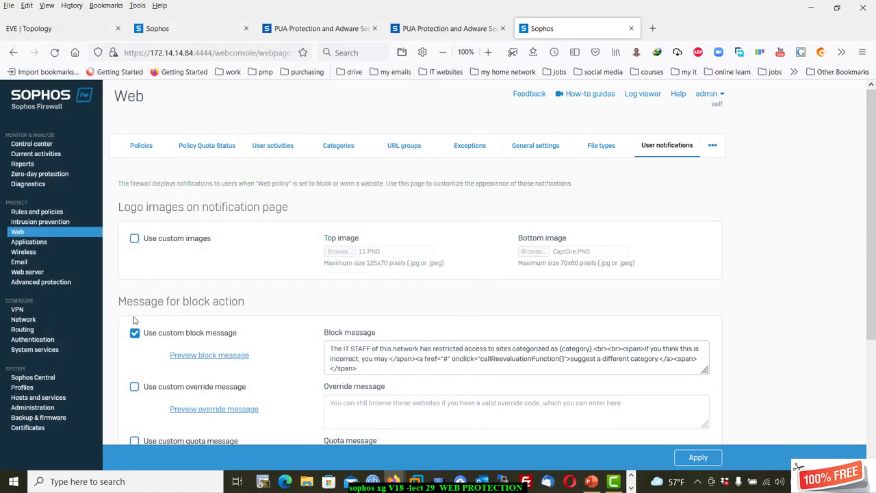
pyautogui.scroll(-1, 155, 320)
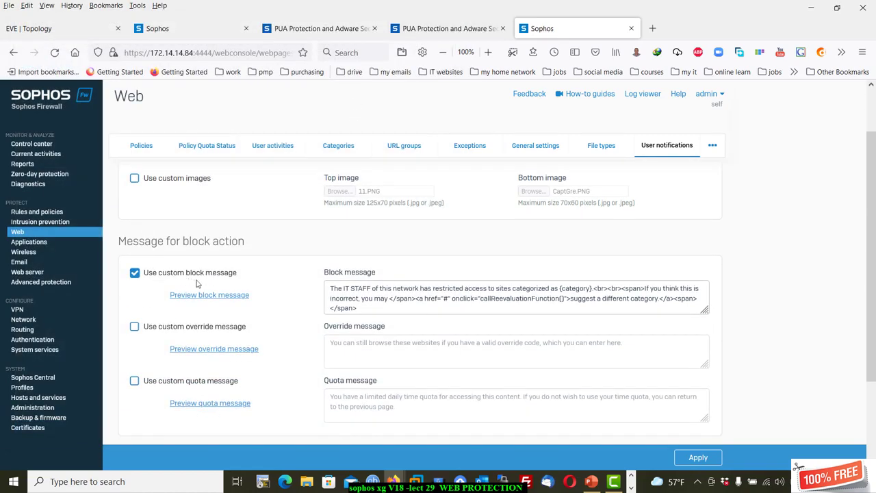
pyautogui.click(214, 349)
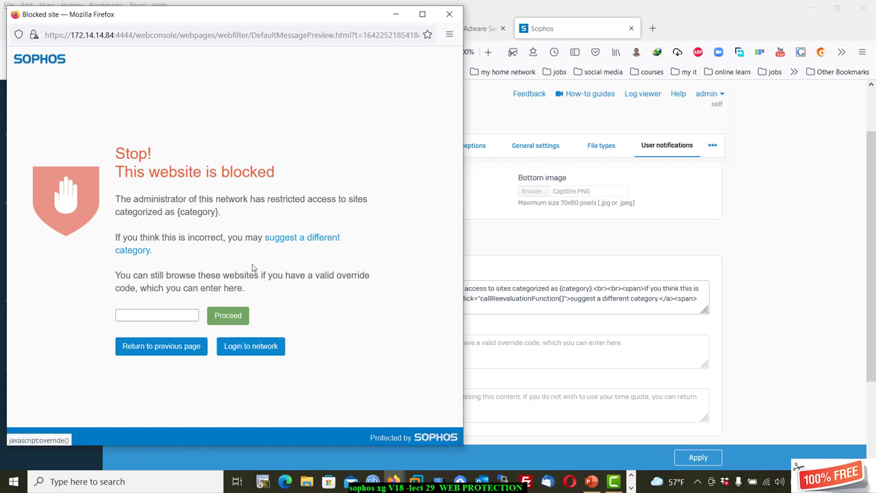
pyautogui.click(449, 13)
pyautogui.scroll(-3, 416, 318)
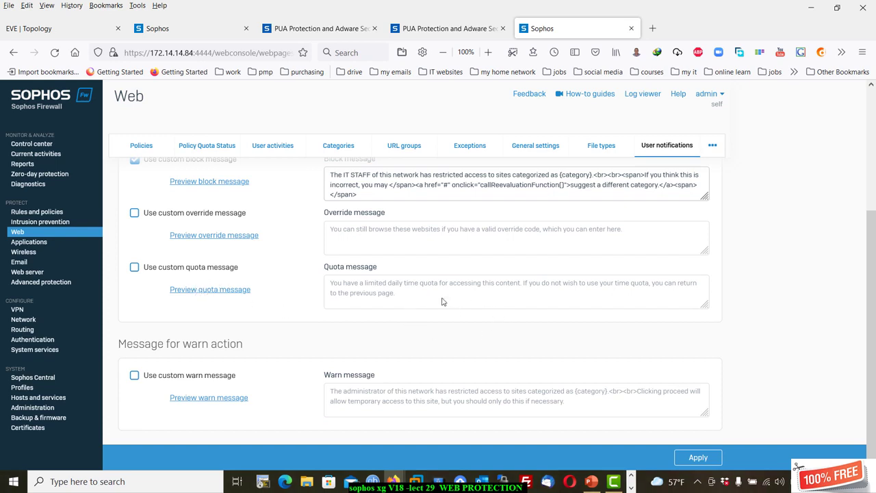
pyautogui.click(217, 399)
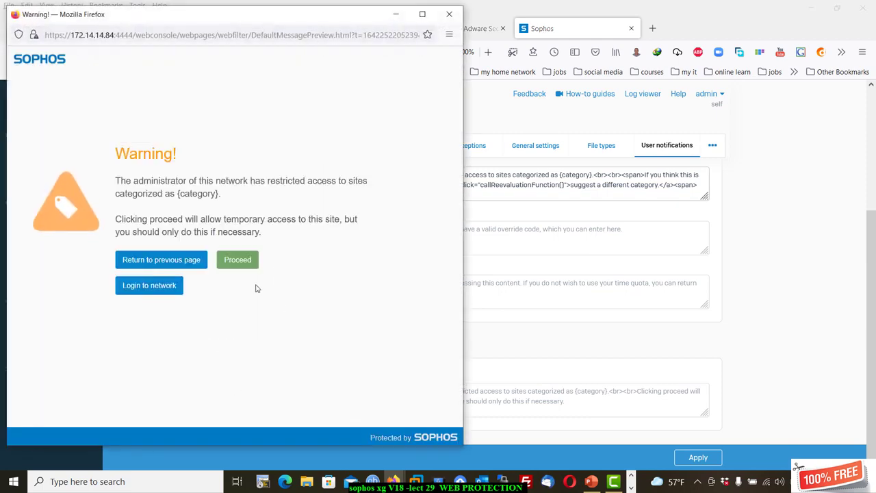
pyautogui.click(449, 14)
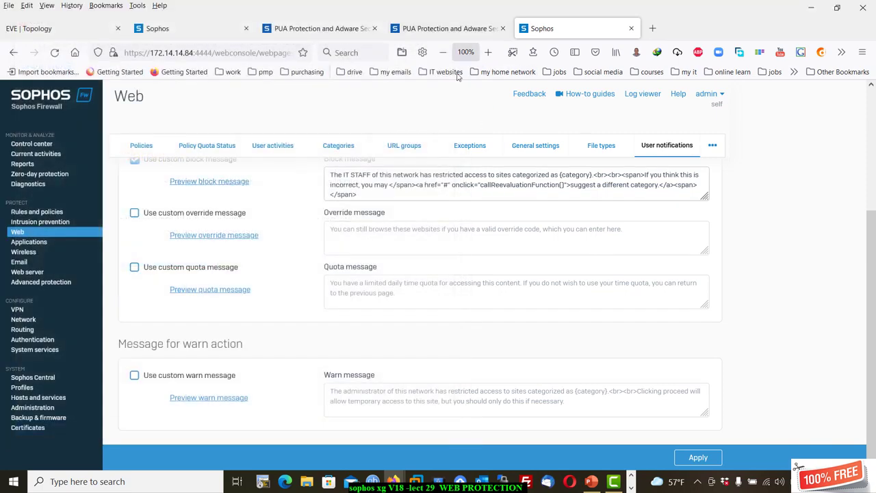
pyautogui.scroll(3, 615, 356)
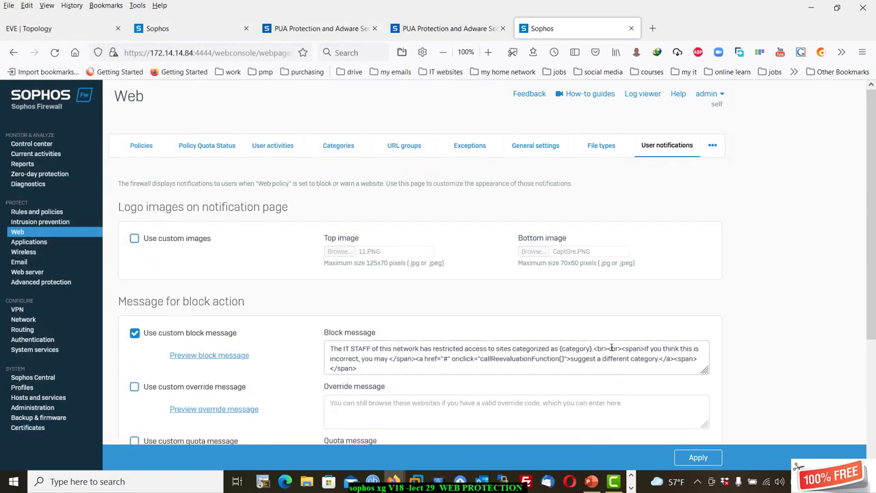
pyautogui.scroll(-3, 611, 352)
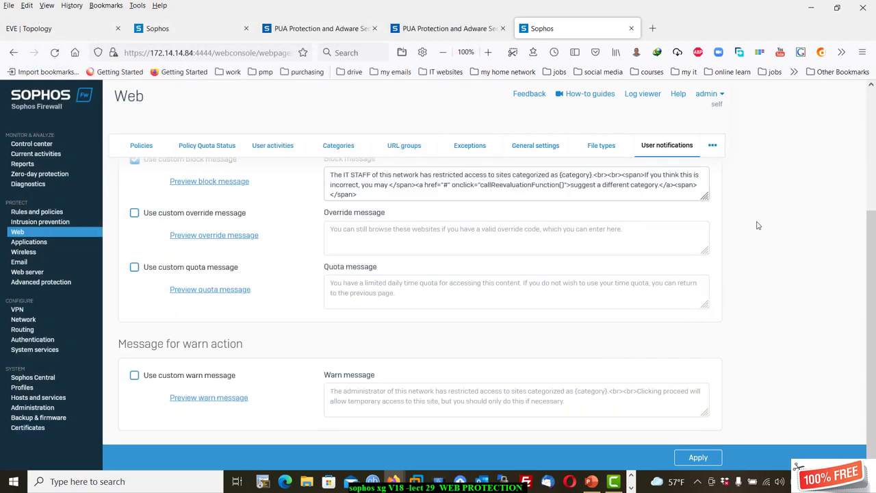
# Go to the Content filters section via the more-sections menu.
pyautogui.click(713, 146)
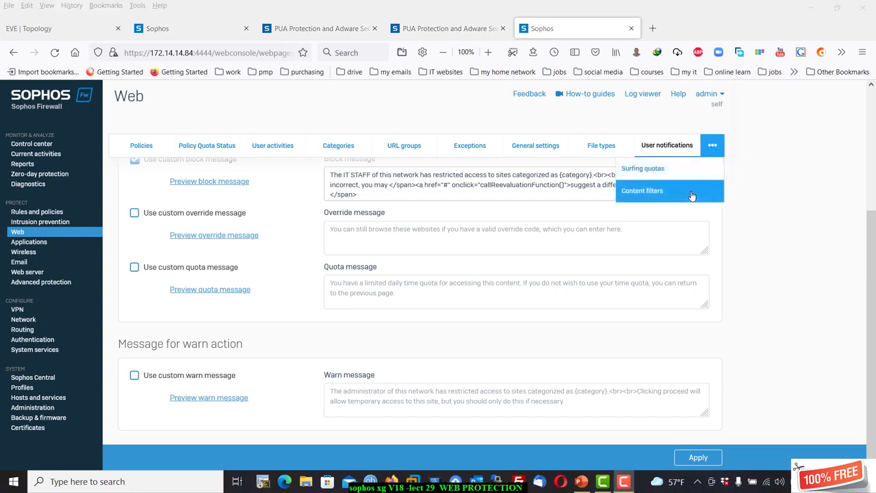
pyautogui.click(643, 190)
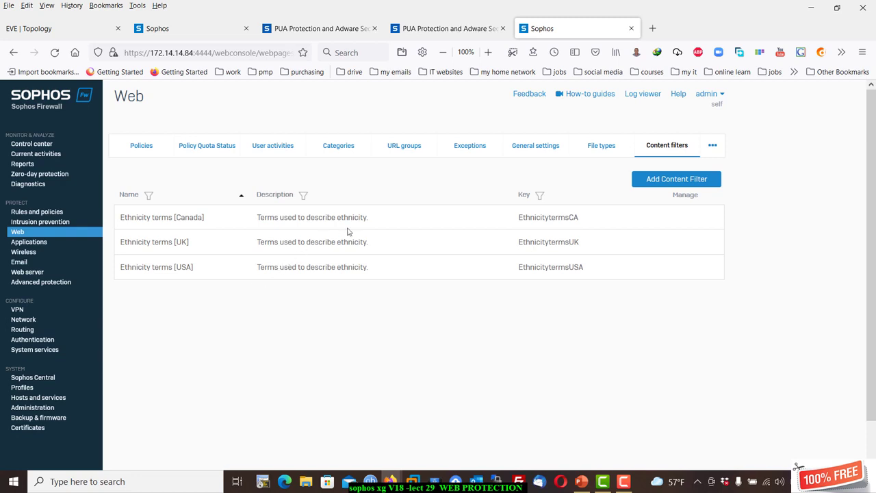
pyautogui.click(676, 180)
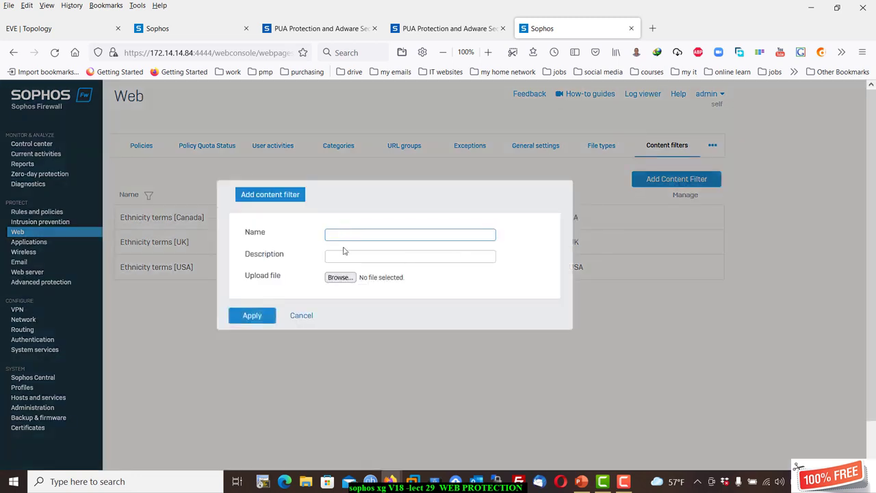
pyautogui.click(349, 279)
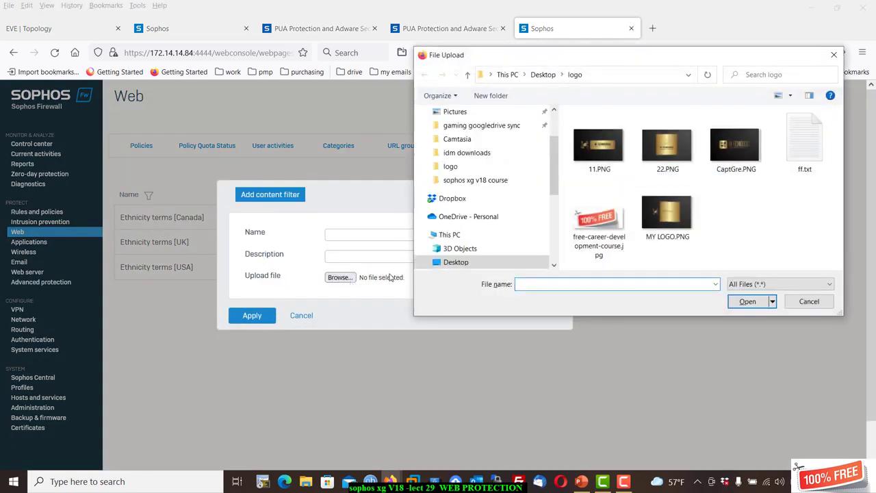
pyautogui.click(834, 55)
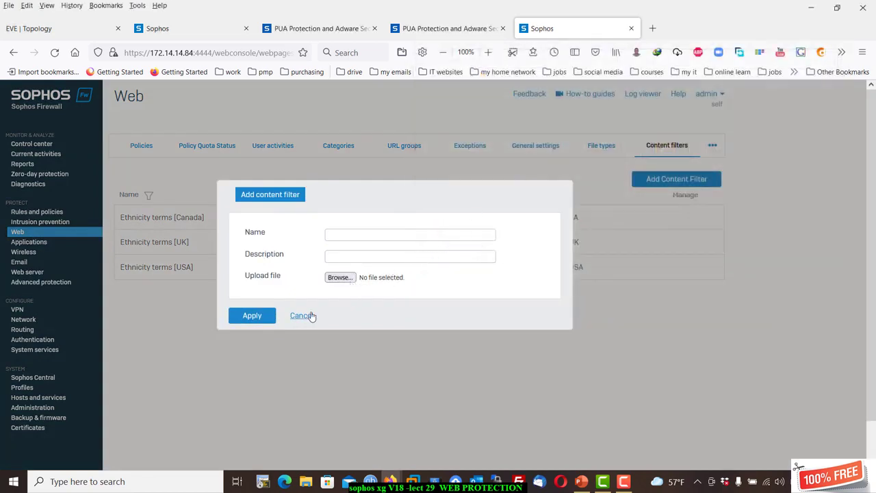
pyautogui.click(301, 316)
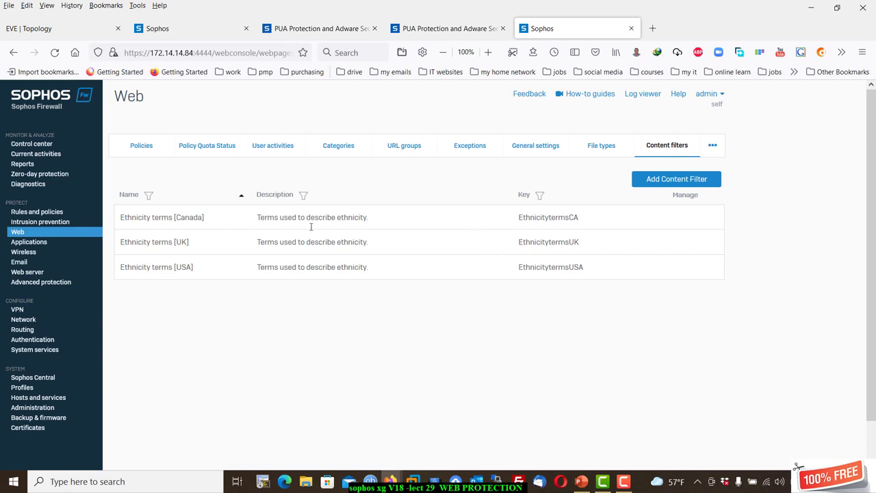
# Start a new web policy, look at rule activity options, and leave without saving.
pyautogui.click(142, 151)
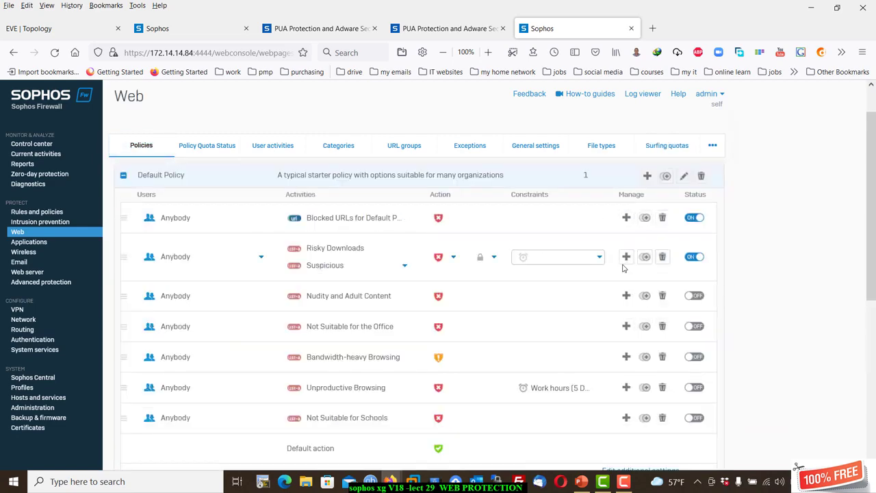
pyautogui.click(693, 181)
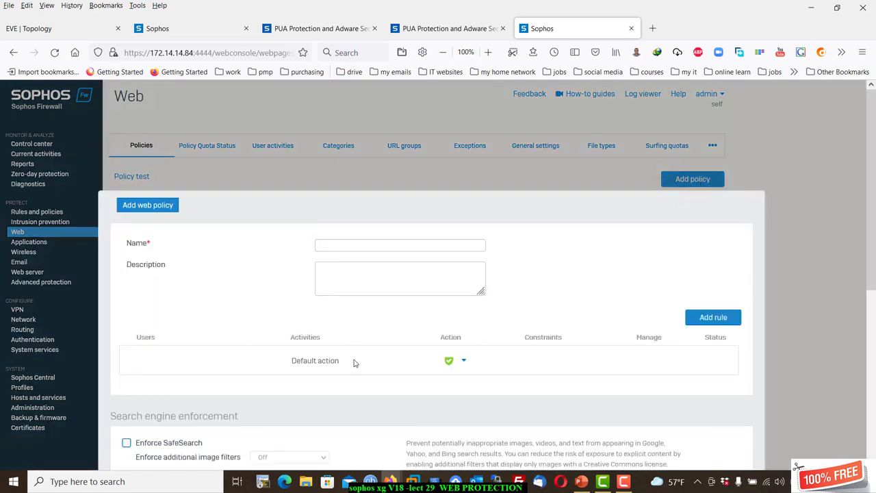
pyautogui.click(727, 321)
pyautogui.click(402, 370)
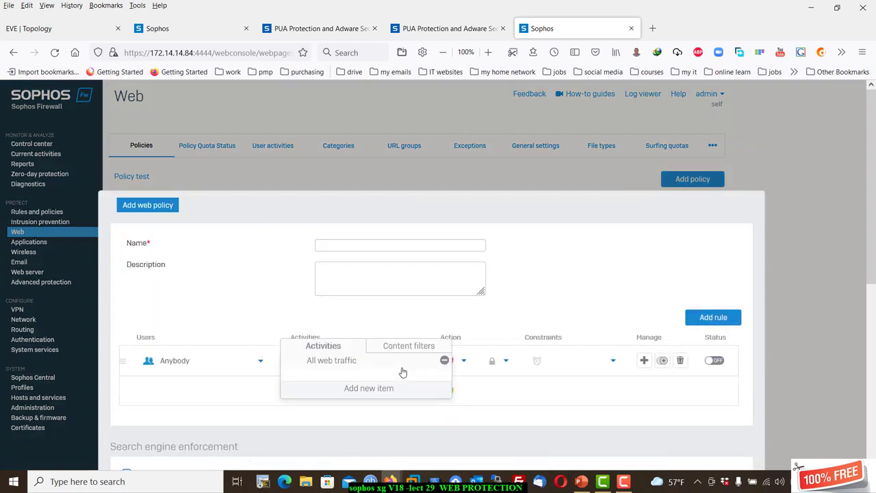
pyautogui.click(796, 128)
pyautogui.scroll(-5, 756, 169)
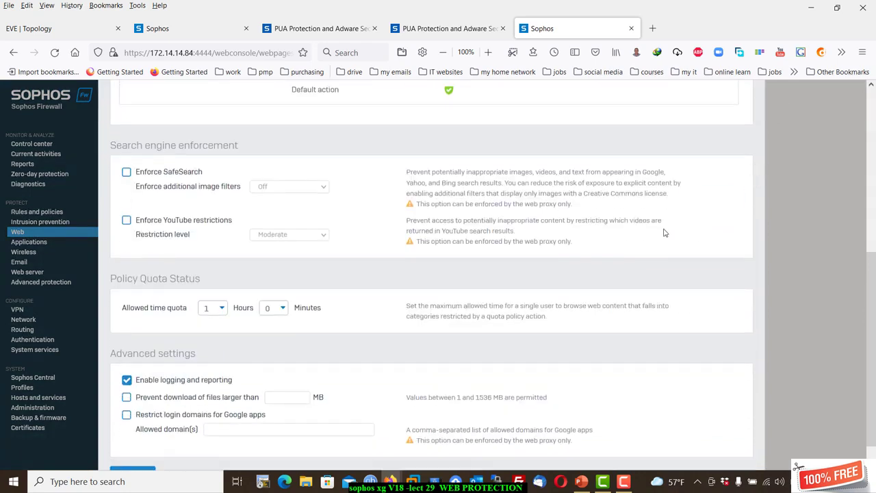
pyautogui.scroll(-1, 664, 230)
pyautogui.click(151, 452)
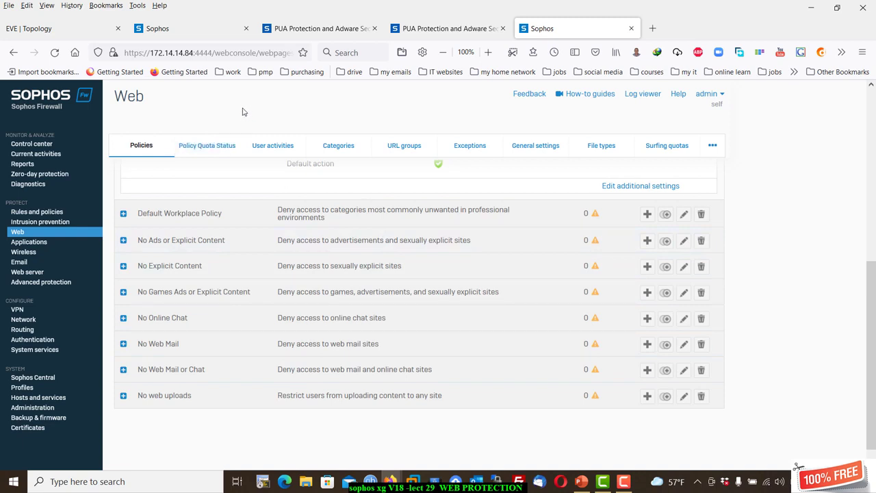
# Collapse the Default Policy rules so all web policies are listed.
pyautogui.scroll(3, 265, 132)
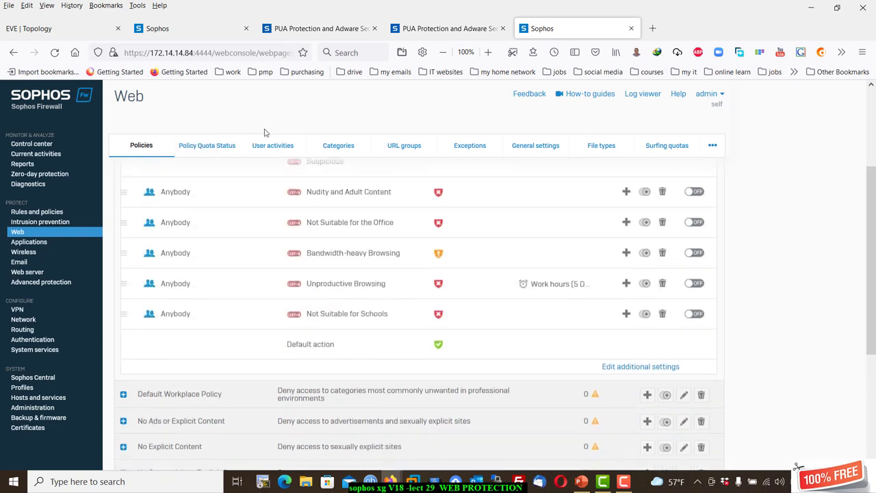
pyautogui.scroll(3, 265, 132)
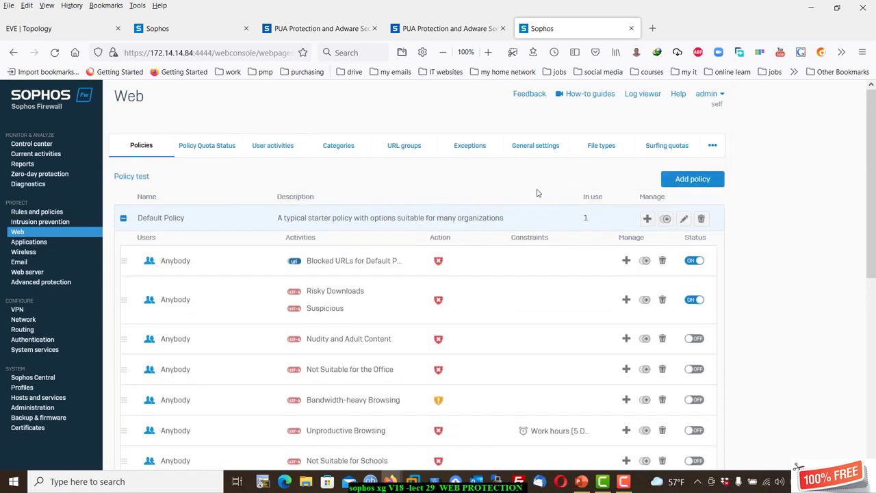
pyautogui.click(124, 219)
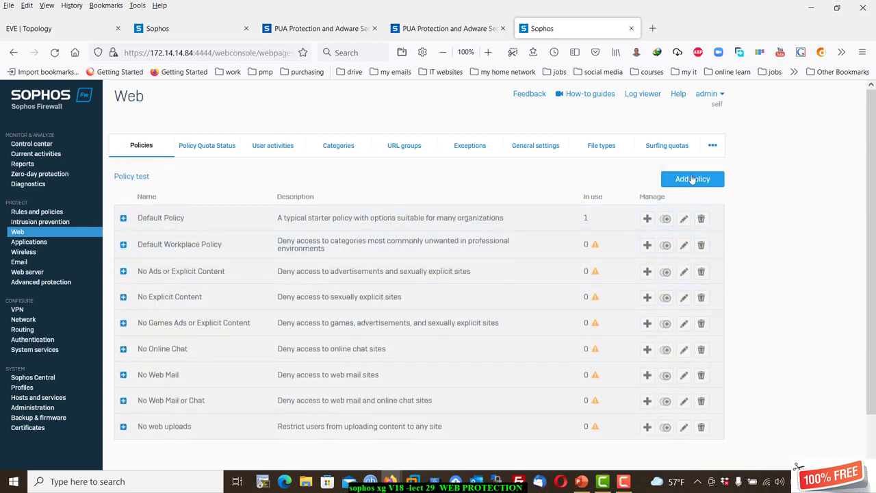
pyautogui.click(692, 179)
pyautogui.scroll(-3, 370, 260)
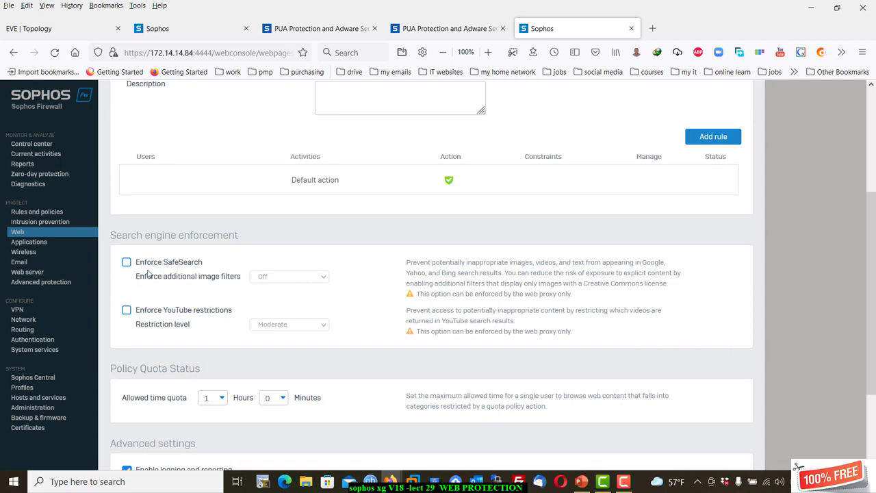
pyautogui.click(127, 263)
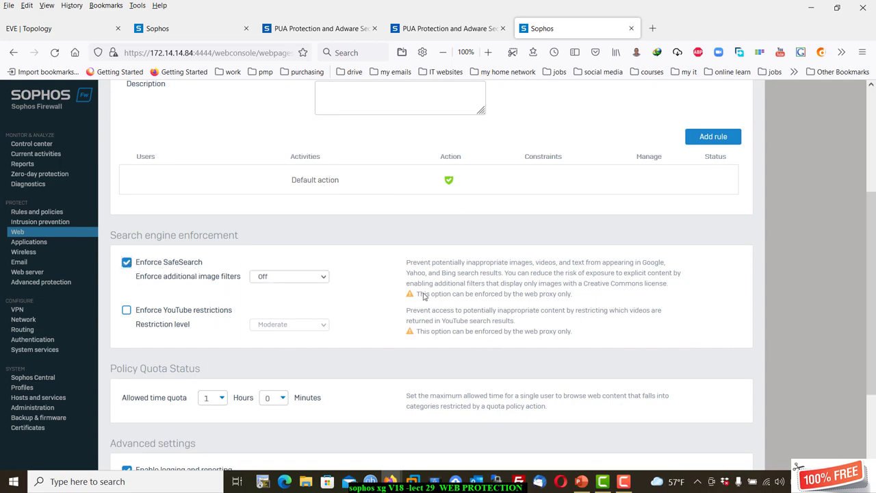
pyautogui.scroll(-2, 425, 301)
pyautogui.scroll(-2, 423, 303)
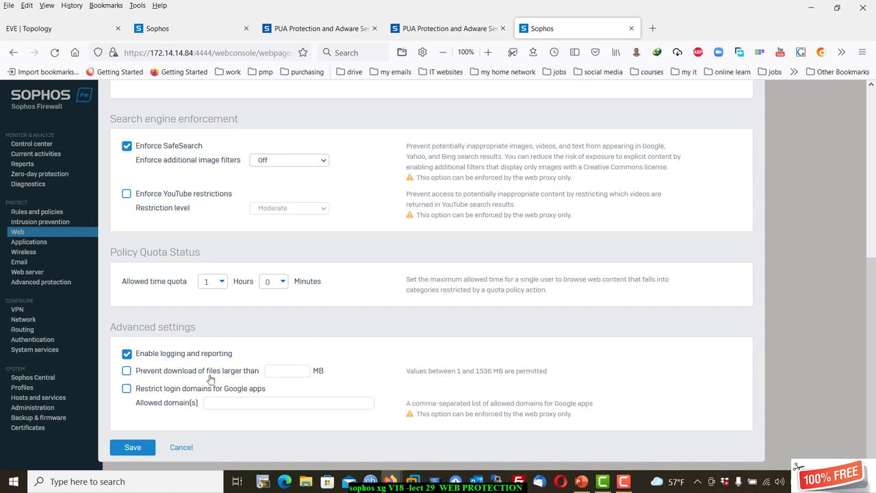
pyautogui.click(126, 371)
pyautogui.click(285, 372)
pyautogui.scroll(5, 278, 356)
pyautogui.scroll(-5, 209, 460)
pyautogui.click(204, 447)
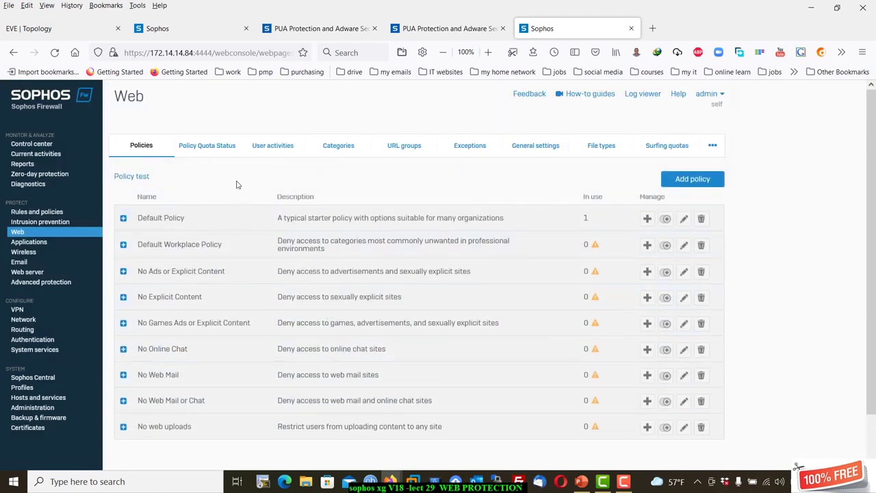
# Browse the User activities, Categories, URL groups and Exceptions lists, then start a new exception.
pyautogui.click(272, 146)
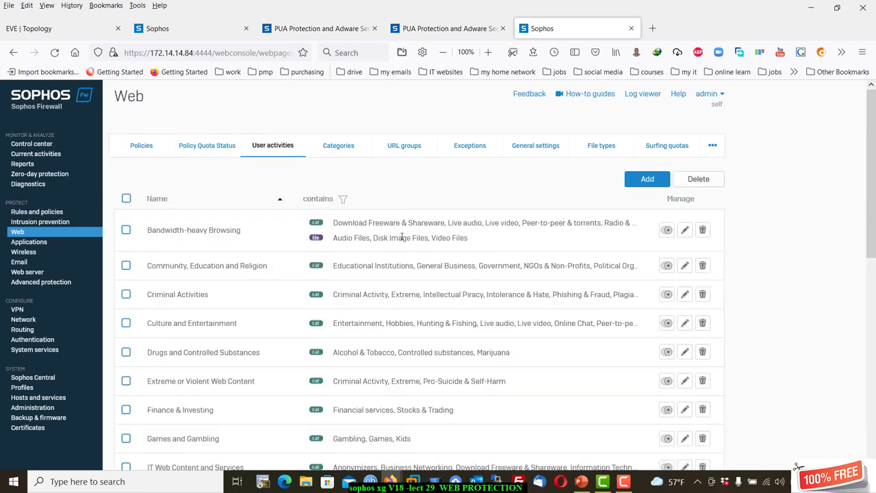
pyautogui.scroll(-3, 436, 311)
pyautogui.click(350, 156)
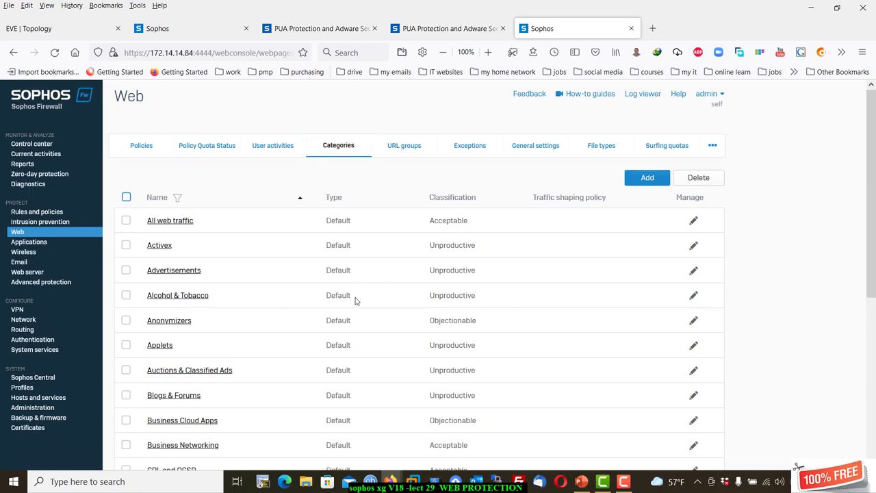
pyautogui.scroll(-3, 356, 300)
pyautogui.scroll(3, 356, 300)
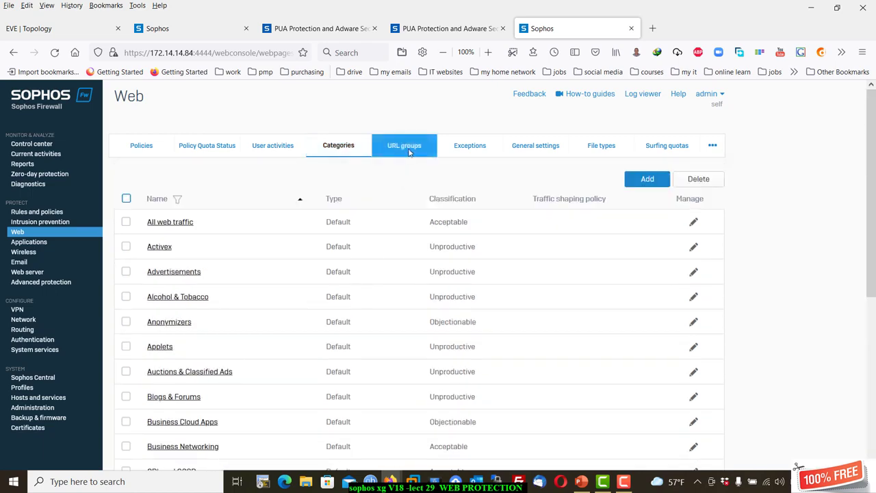
pyautogui.click(406, 146)
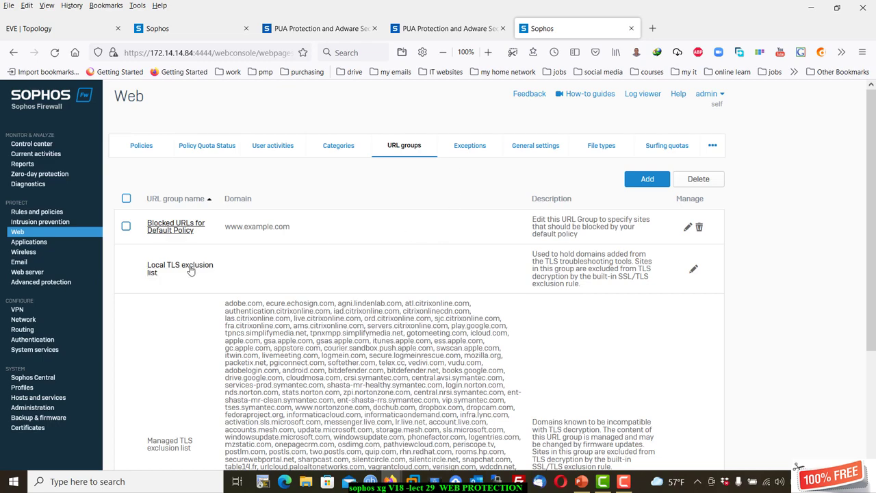
pyautogui.click(462, 147)
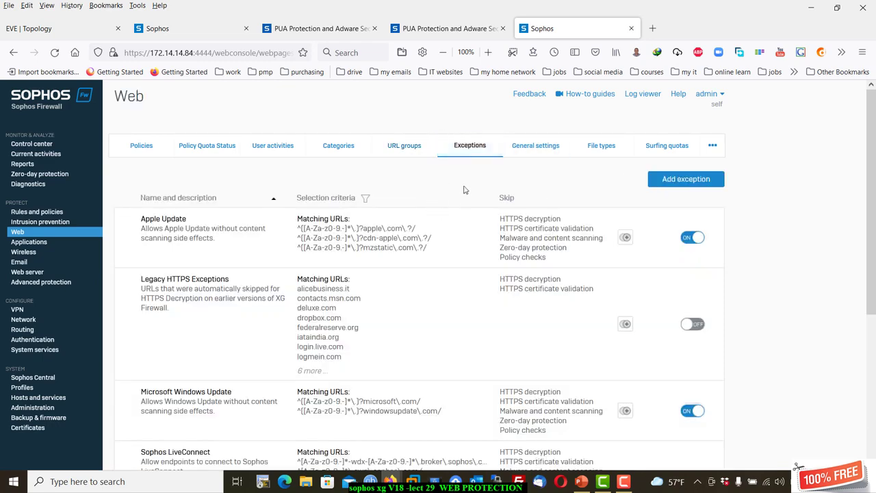
pyautogui.click(663, 180)
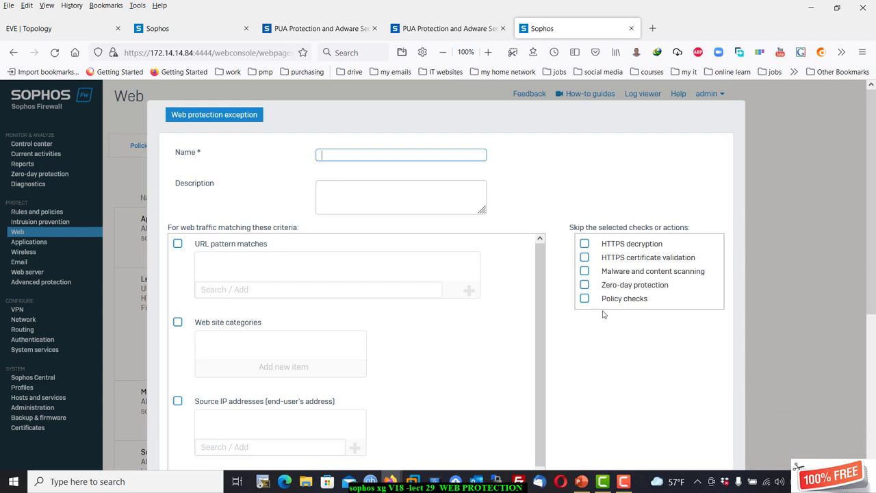
pyautogui.scroll(-1, 373, 408)
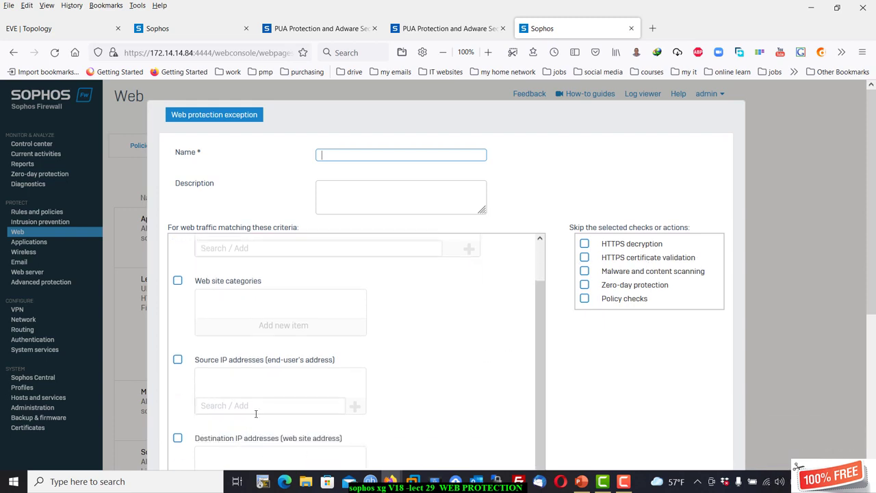
pyautogui.scroll(-3, 256, 413)
pyautogui.scroll(1, 277, 215)
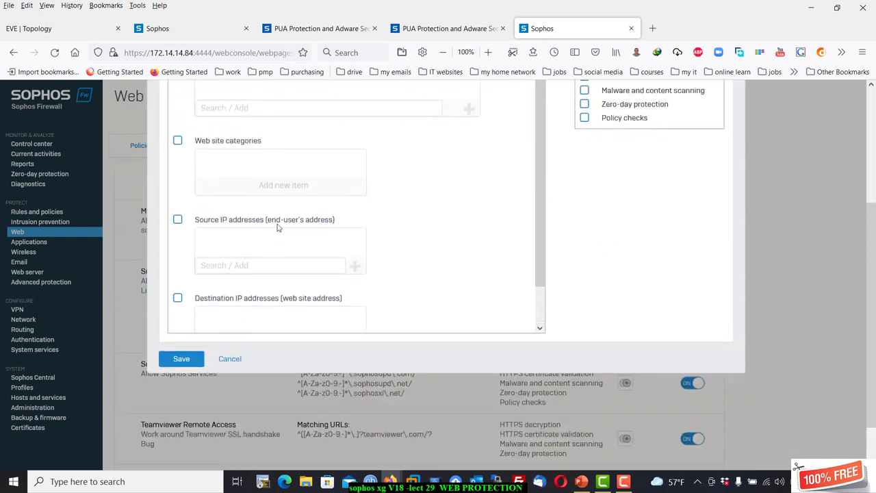
pyautogui.scroll(4, 277, 251)
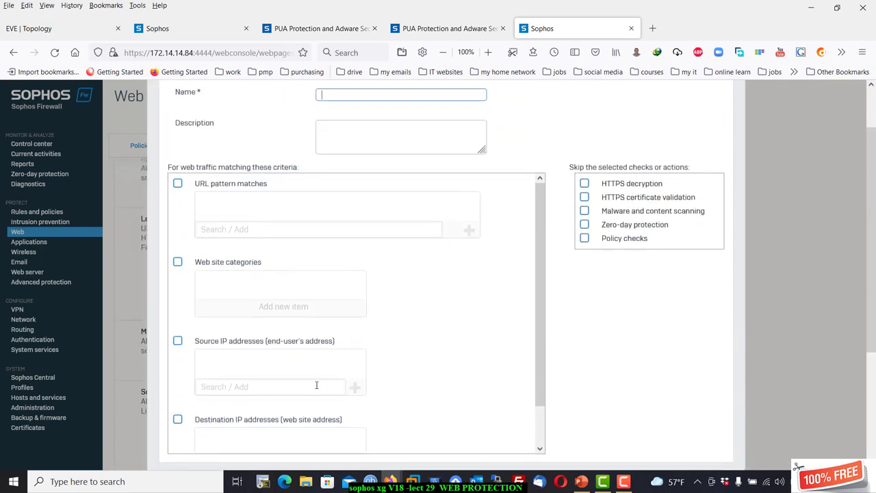
pyautogui.click(809, 263)
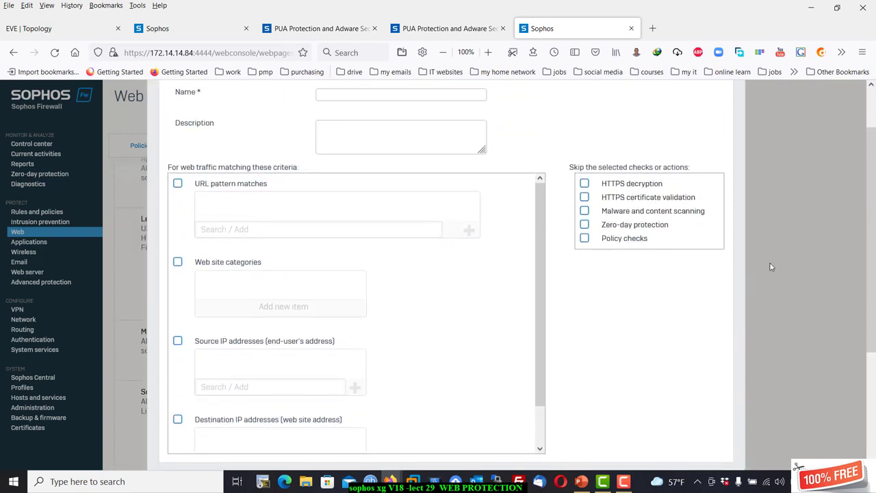
pyautogui.scroll(-3, 770, 260)
# Cancel the exception form and switch to the web protection General settings.
pyautogui.click(234, 308)
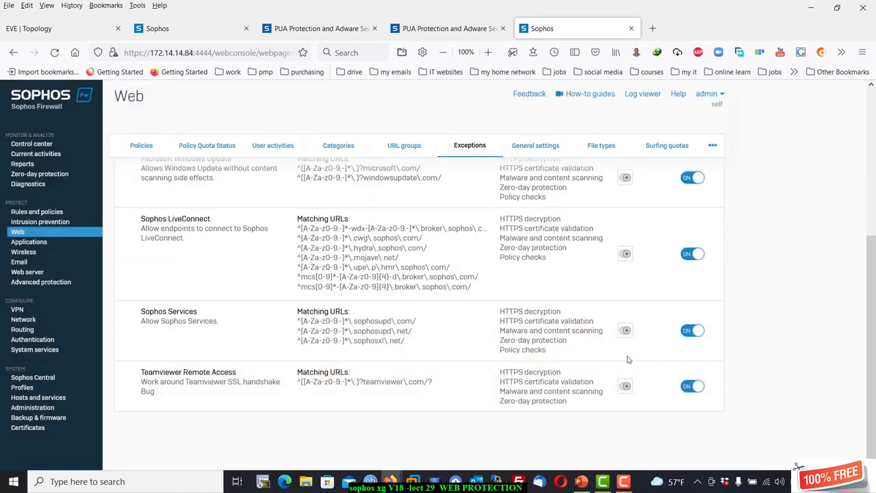
pyautogui.scroll(3, 758, 242)
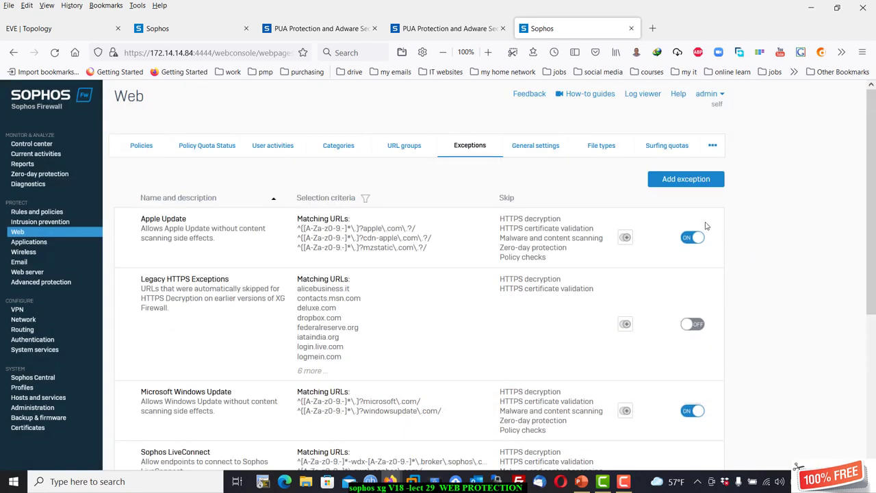
pyautogui.click(546, 153)
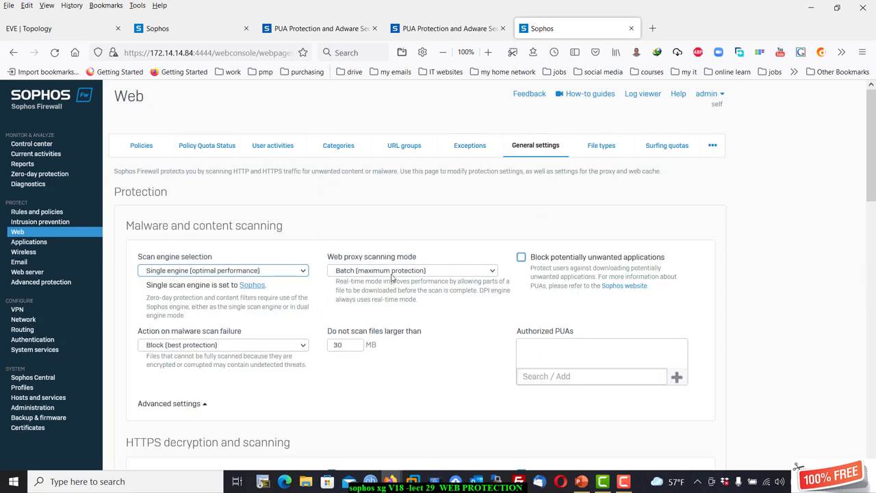
# Block potentially unwanted applications, keep the 30 MB scan limit and single scan engine.
pyautogui.click(522, 257)
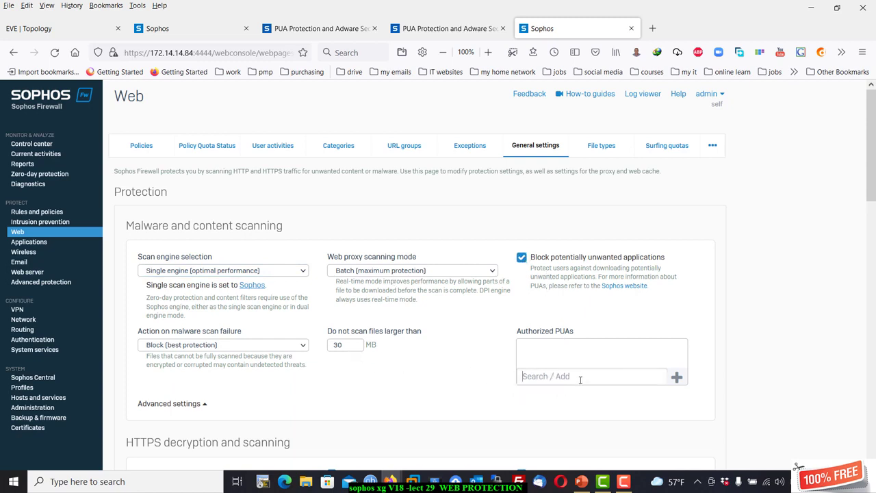
pyautogui.click(356, 343)
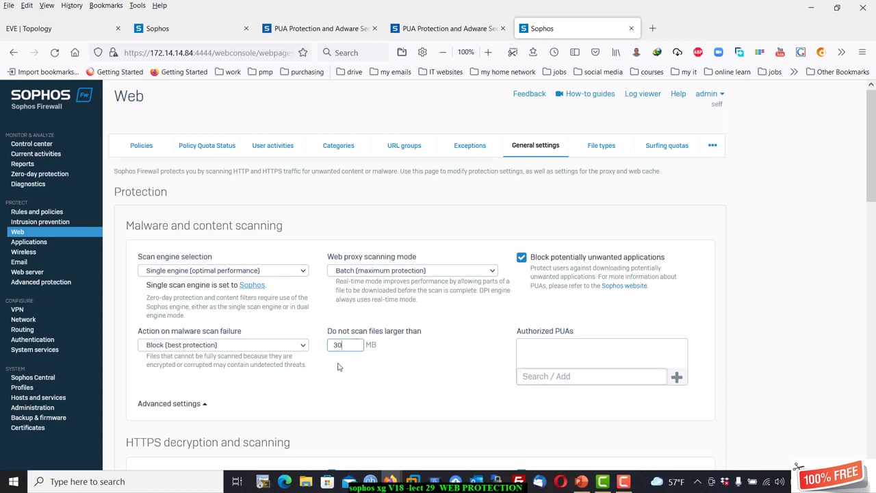
pyautogui.scroll(-2, 337, 367)
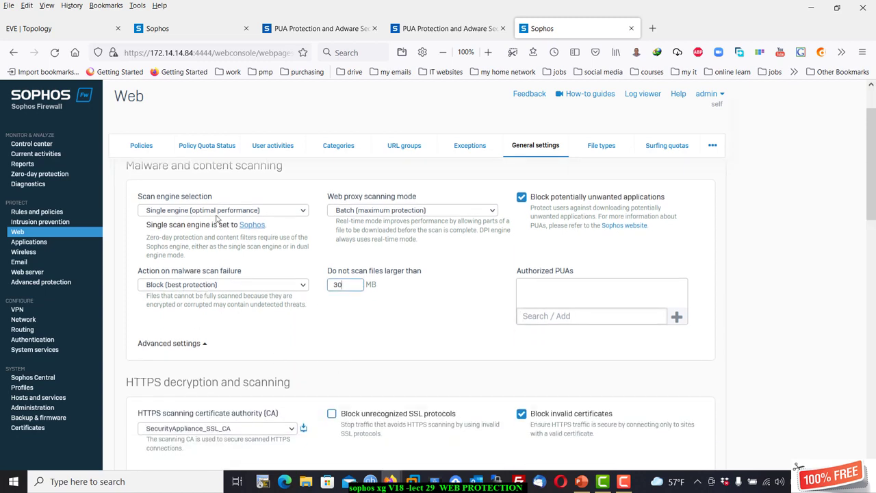
pyautogui.click(259, 213)
pyautogui.click(259, 208)
pyautogui.click(201, 344)
# Turn on blocking of unrecognized SSL protocols for HTTPS decryption and scanning.
pyautogui.scroll(-2, 274, 335)
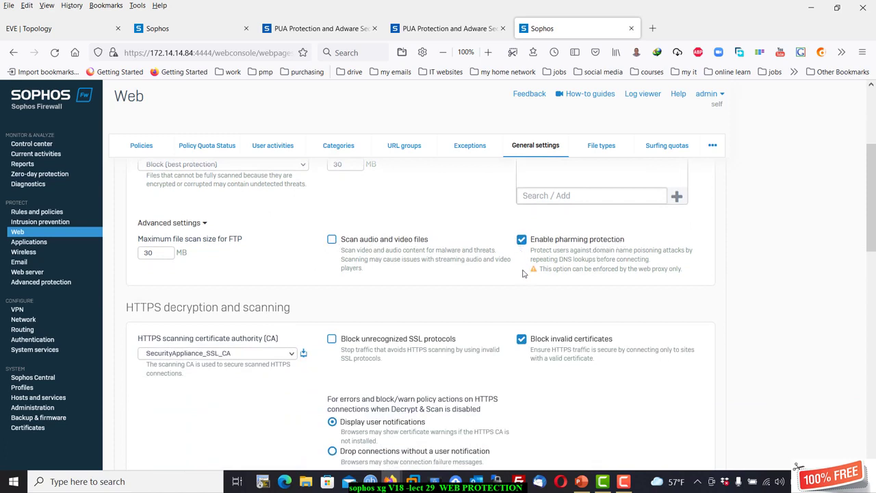
pyautogui.scroll(-1, 525, 274)
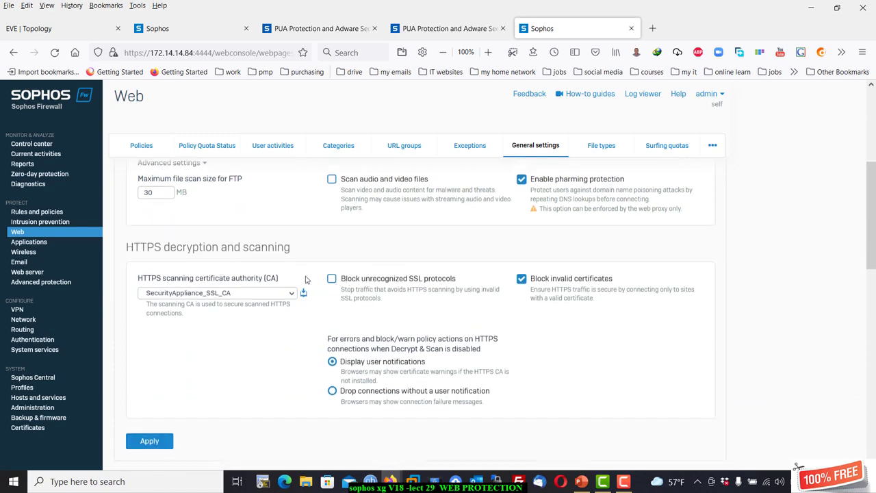
pyautogui.scroll(-1, 381, 237)
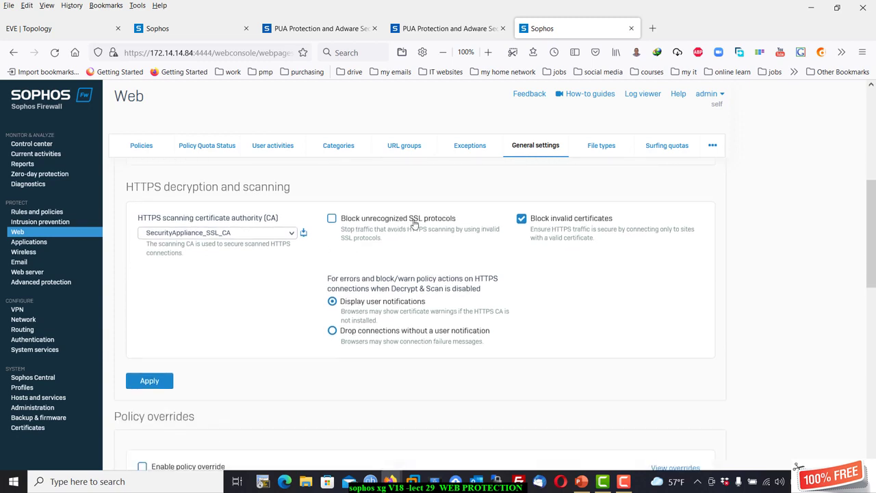
pyautogui.click(332, 219)
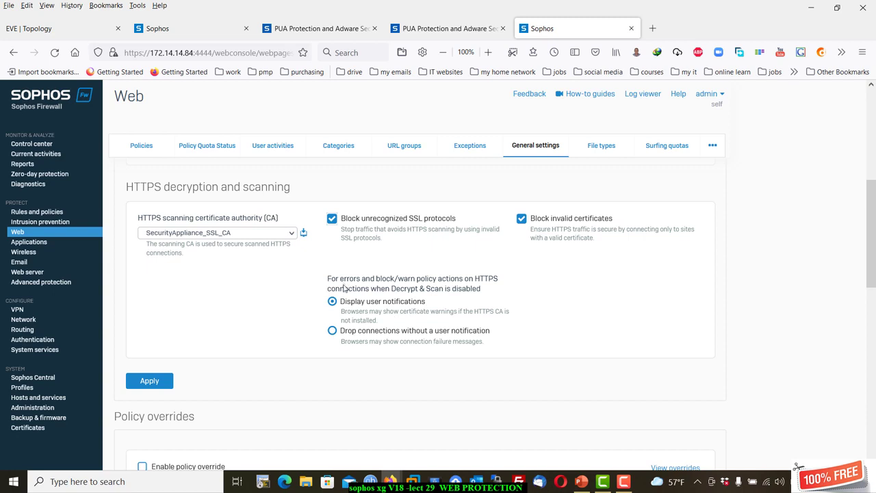
pyautogui.scroll(-5, 385, 312)
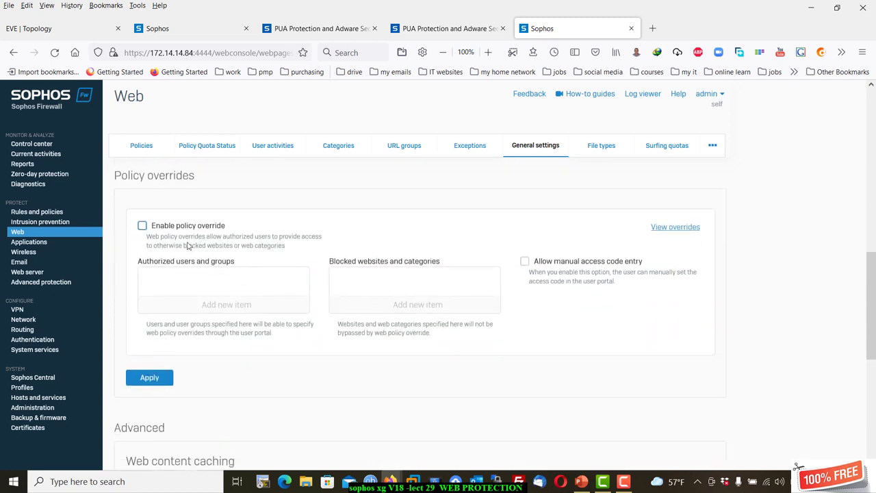
# Enable policy override and web content caching, then view the File types list.
pyautogui.click(190, 227)
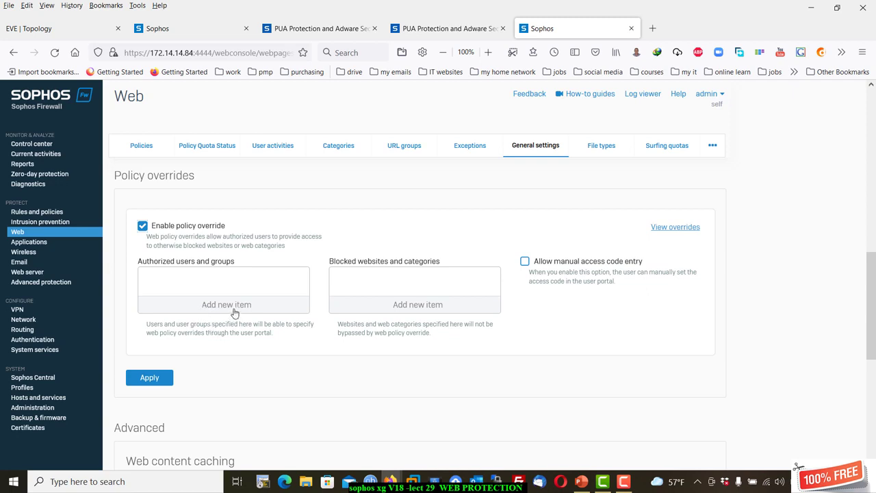
pyautogui.scroll(-2, 236, 310)
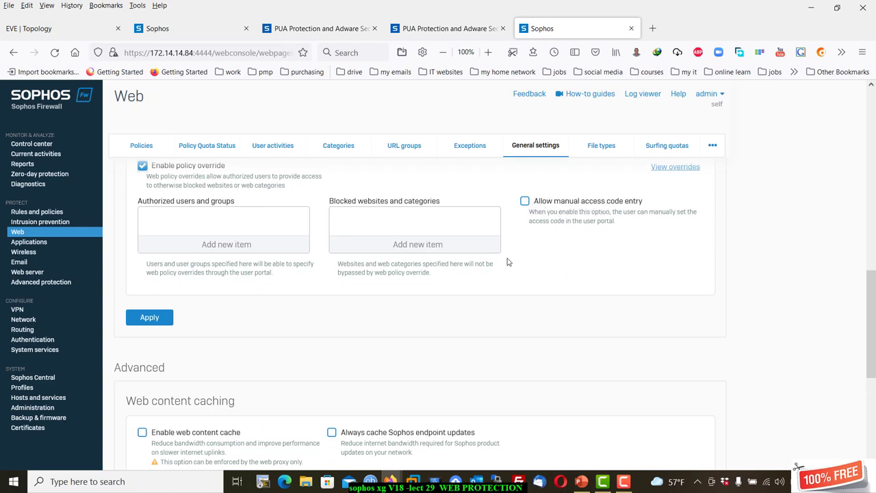
pyautogui.scroll(-4, 332, 263)
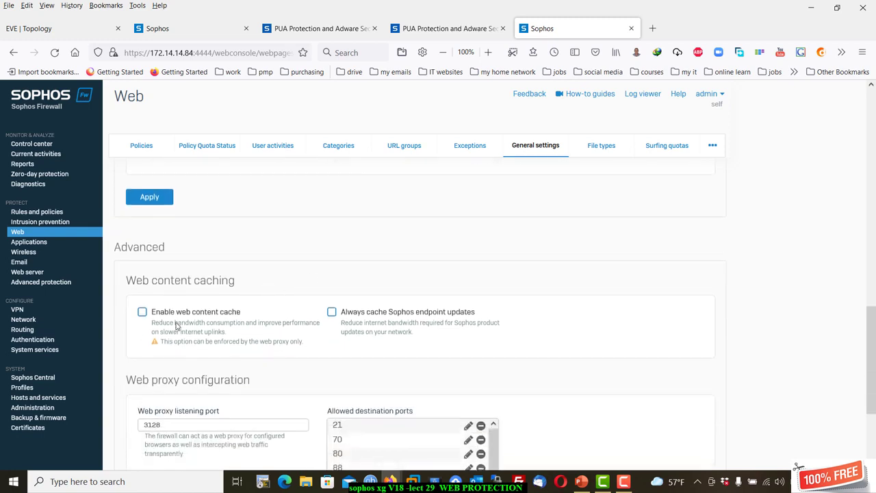
pyautogui.click(143, 311)
pyautogui.scroll(-5, 398, 296)
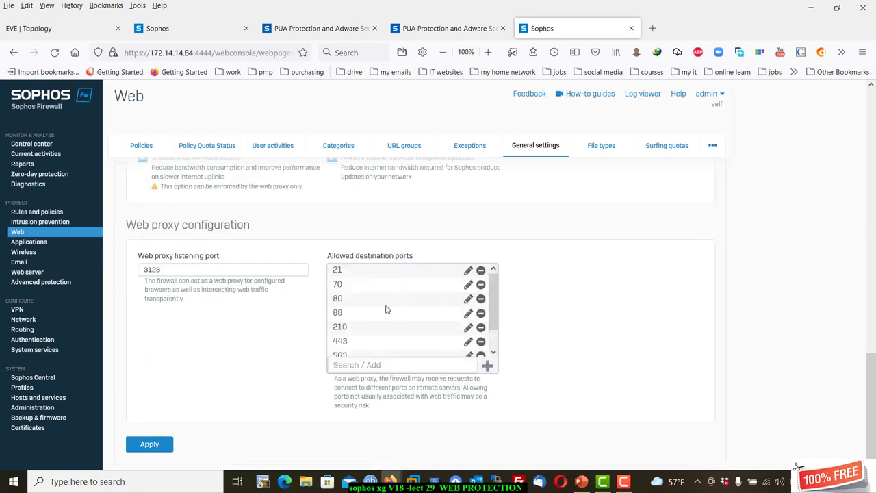
pyautogui.scroll(4, 351, 284)
pyautogui.scroll(-4, 226, 376)
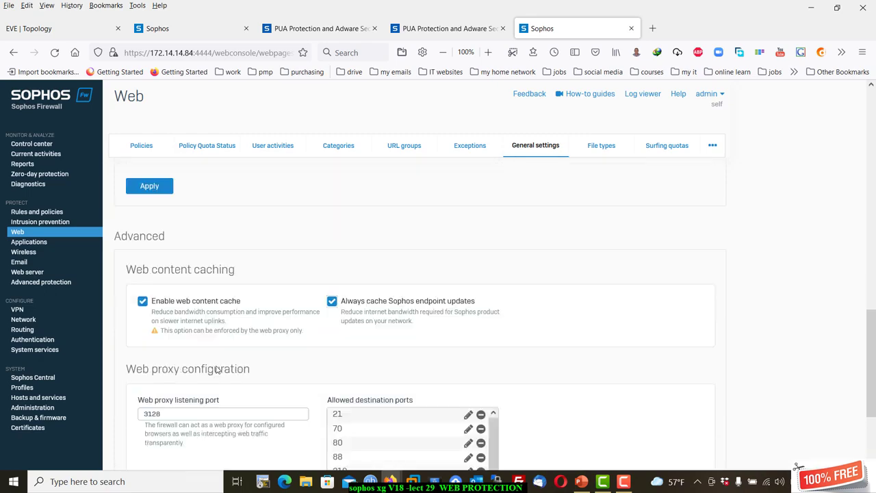
pyautogui.click(597, 143)
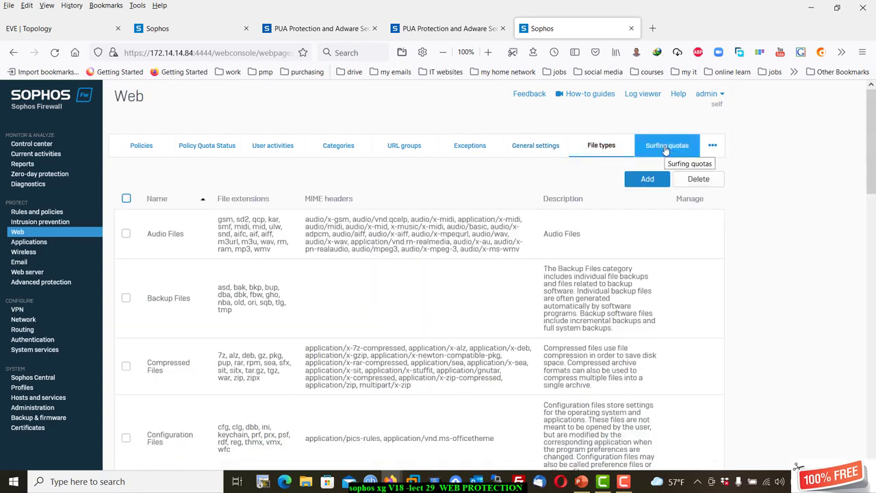
# Review the Surfing quotas list, then go to Rules and policies.
pyautogui.click(665, 147)
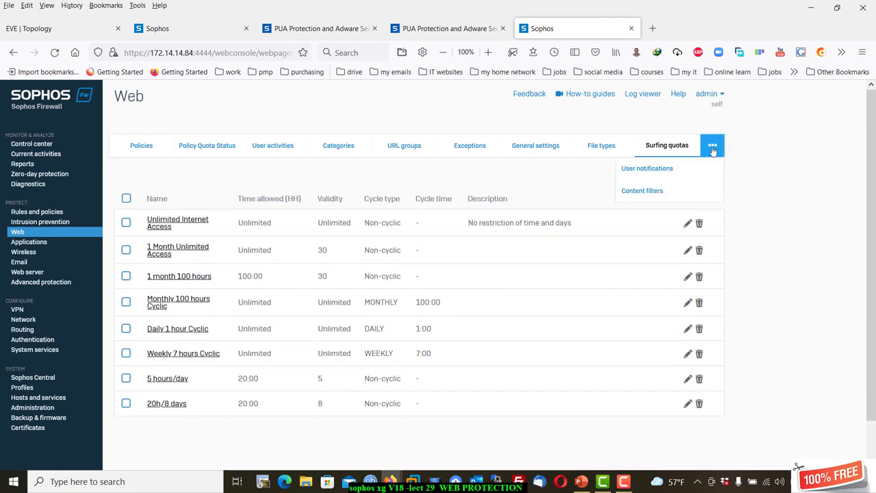
pyautogui.moveTo(713, 151)
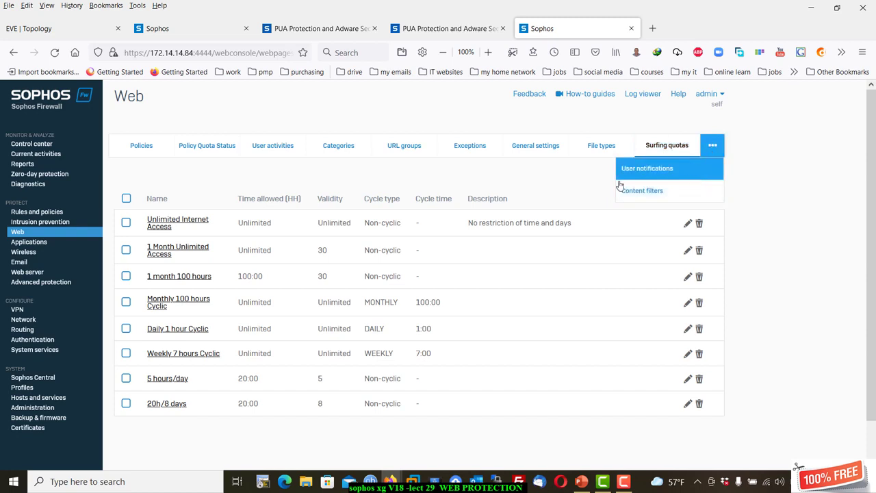
pyautogui.click(46, 213)
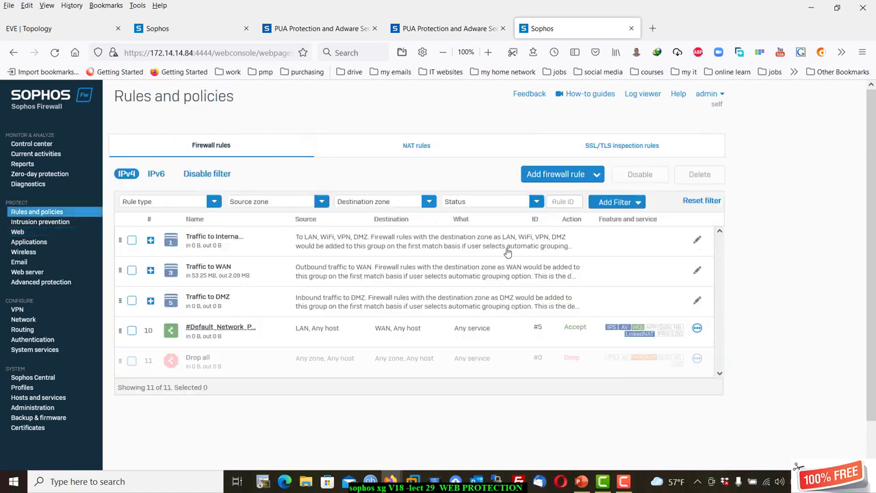
# Start a new firewall rule and toggle Match known users on then off.
pyautogui.click(583, 180)
pyautogui.click(532, 207)
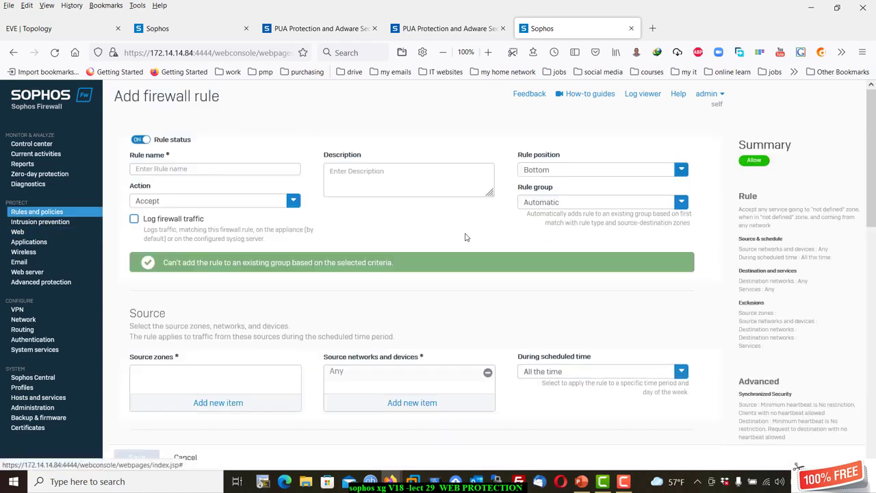
pyautogui.scroll(-4, 268, 294)
pyautogui.scroll(-3, 264, 286)
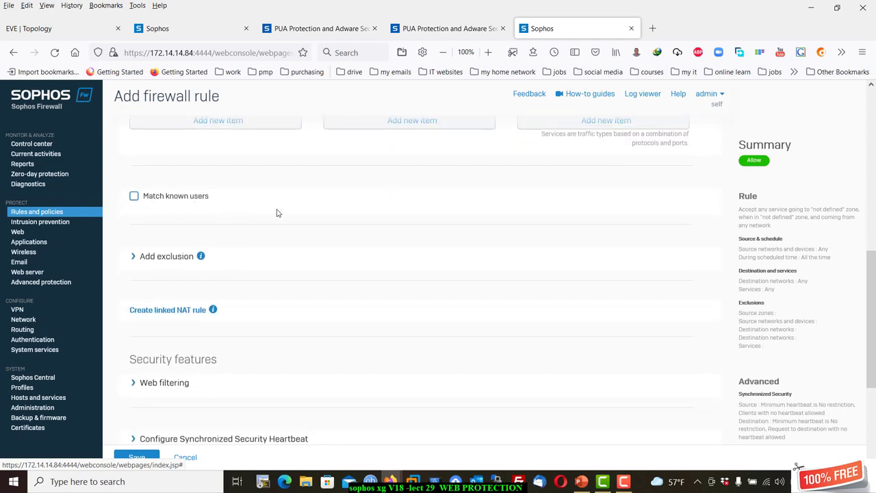
pyautogui.click(134, 197)
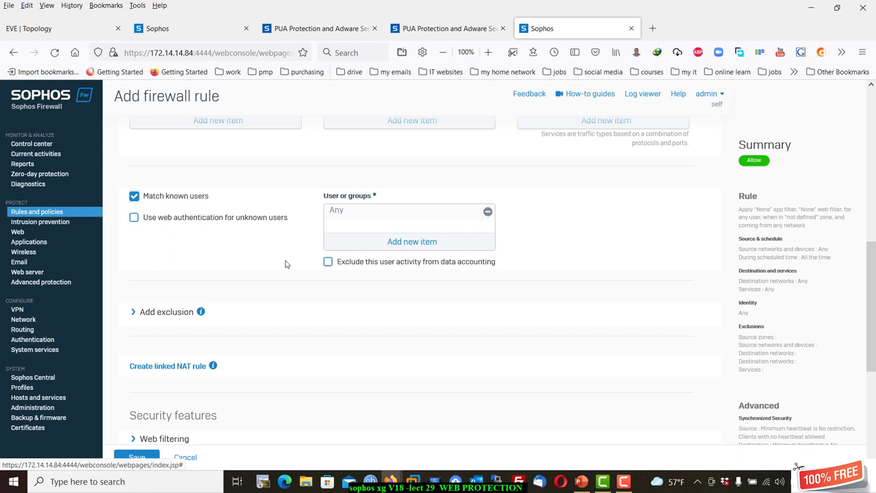
pyautogui.click(134, 196)
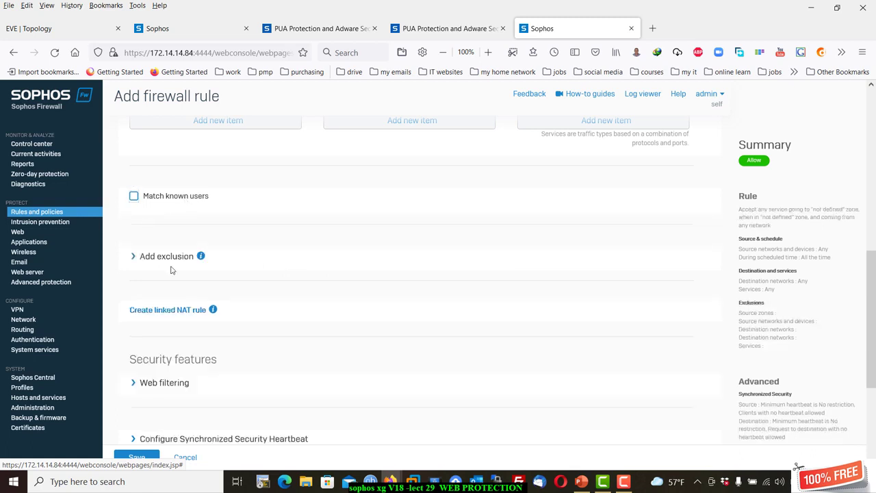
# Expand the rule's Web filtering options and check the web policy list.
pyautogui.scroll(-2, 182, 263)
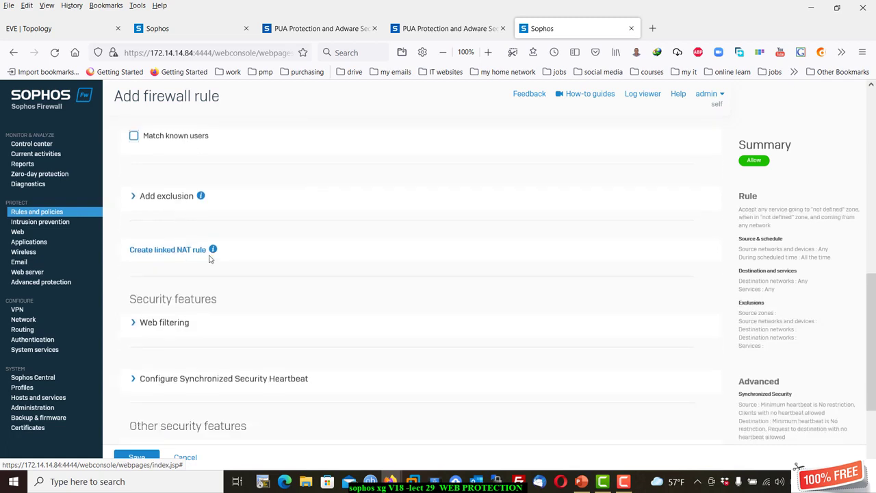
pyautogui.click(165, 322)
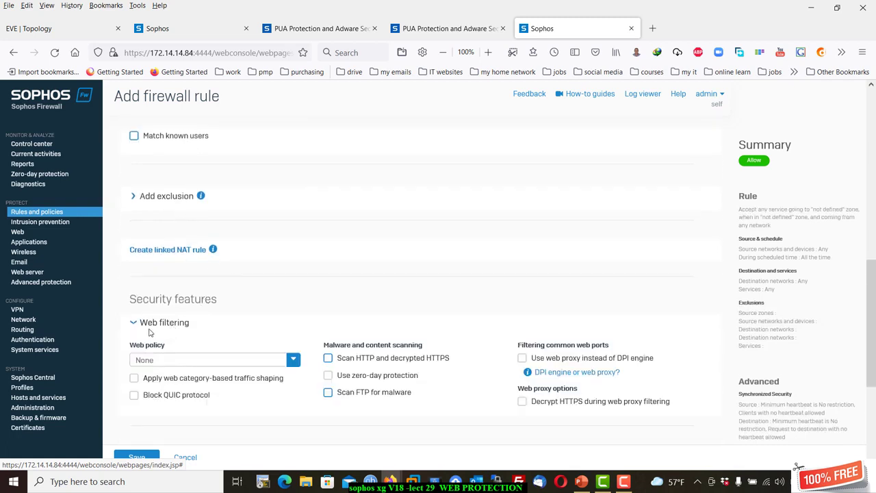
pyautogui.click(165, 361)
pyautogui.click(288, 282)
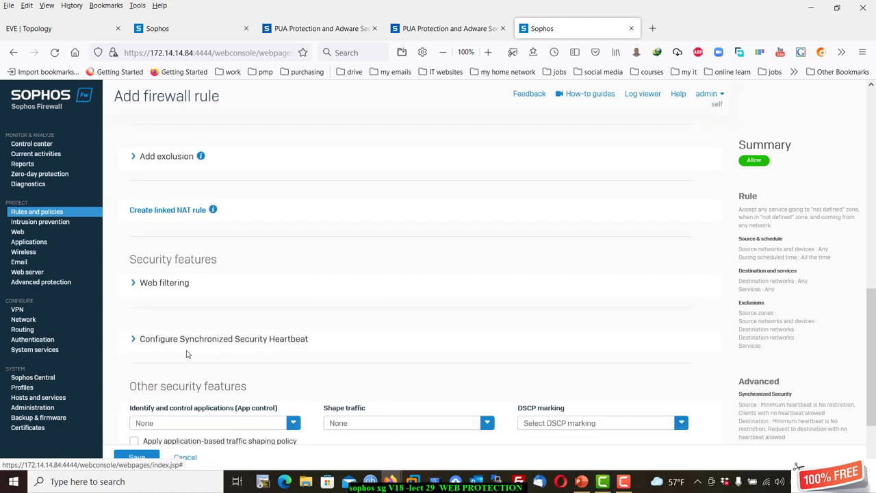
pyautogui.scroll(-3, 188, 351)
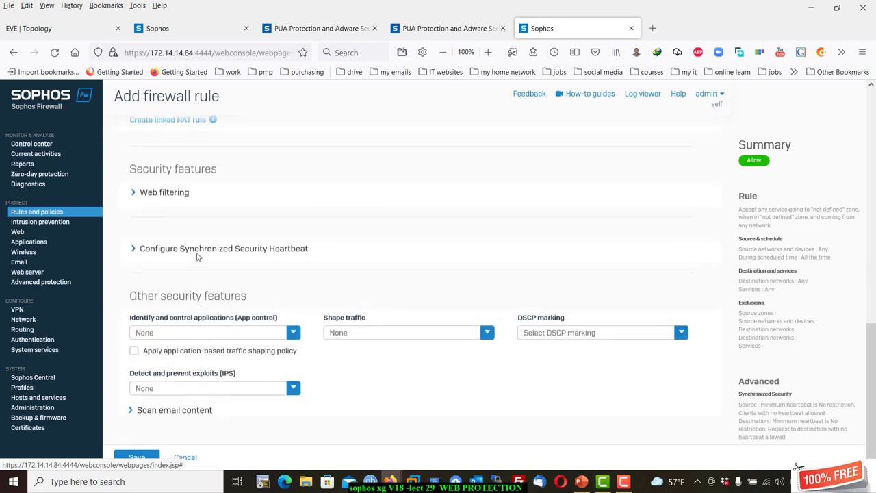
pyautogui.click(135, 197)
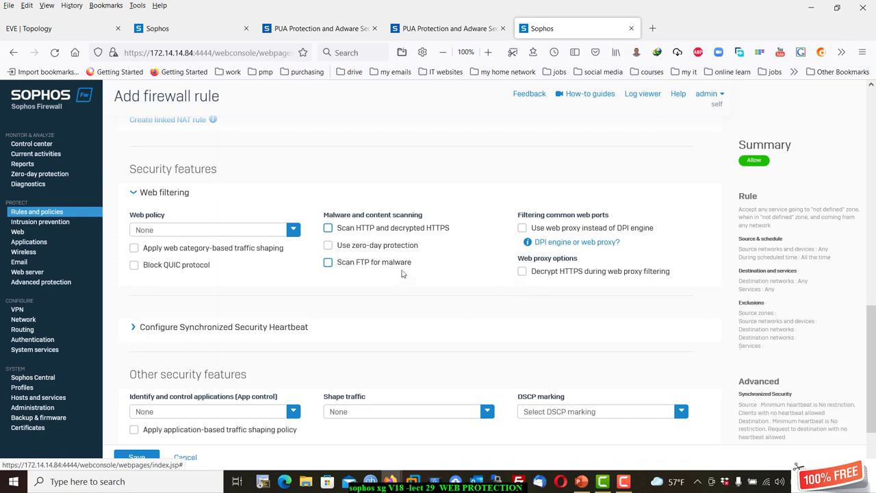
# Set the rule's web policy to Default Policy, keeping DPI-engine filtering without HTTPS decryption.
pyautogui.click(167, 230)
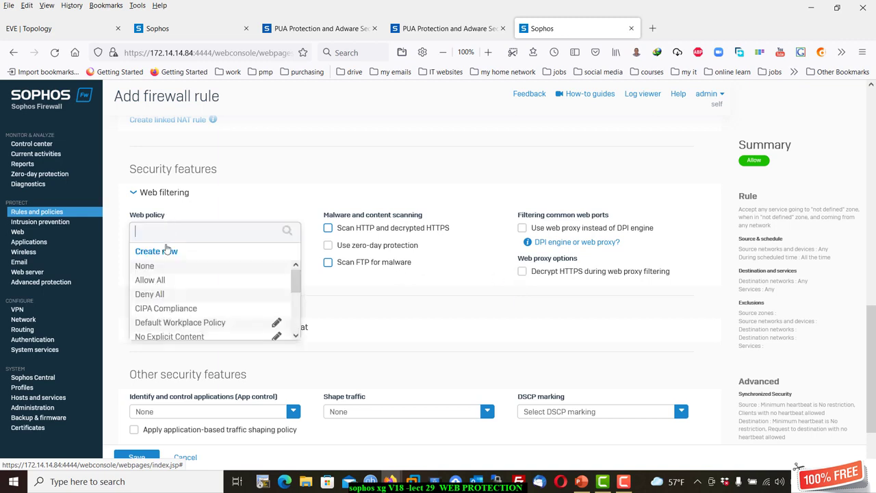
pyautogui.scroll(-3, 160, 310)
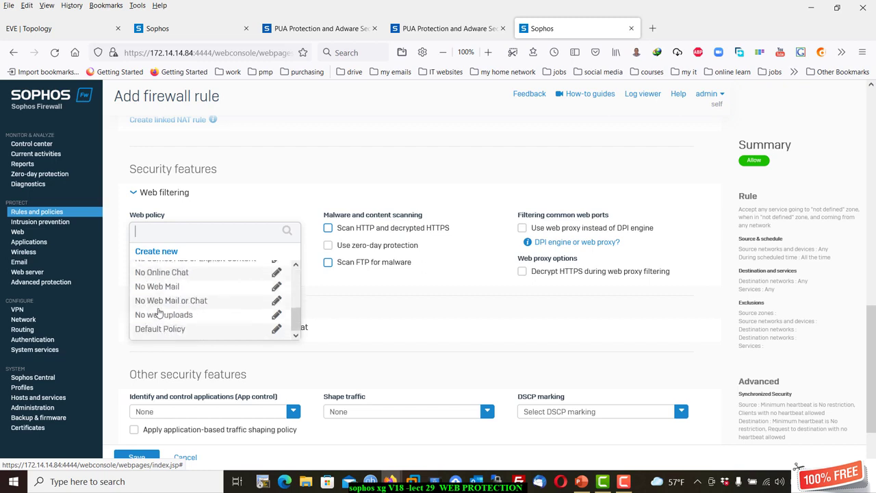
pyautogui.click(172, 332)
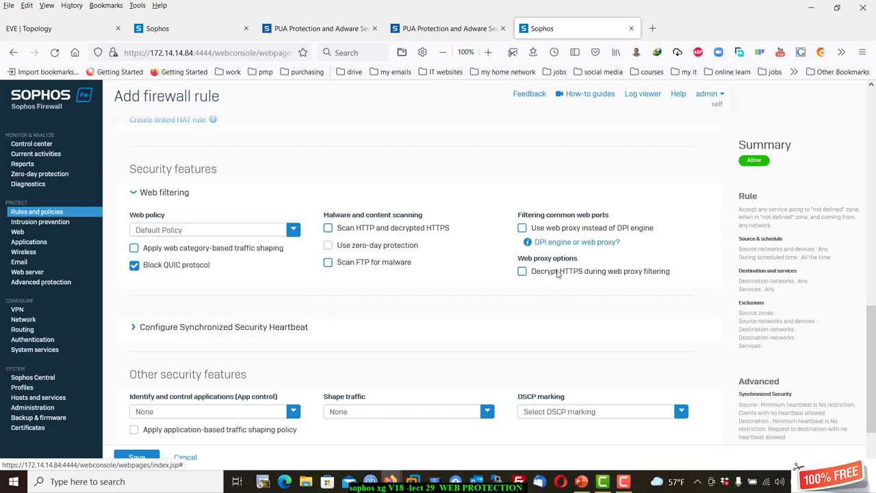
pyautogui.click(522, 228)
pyautogui.click(523, 273)
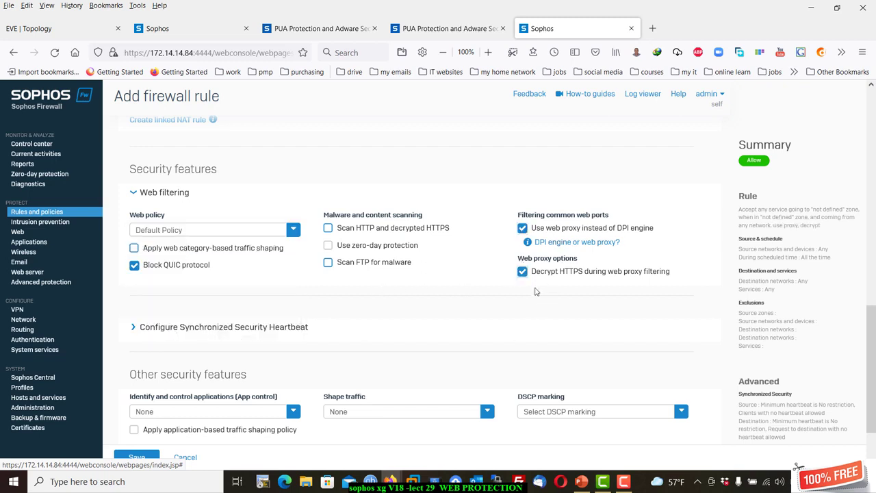
pyautogui.click(524, 272)
pyautogui.click(523, 229)
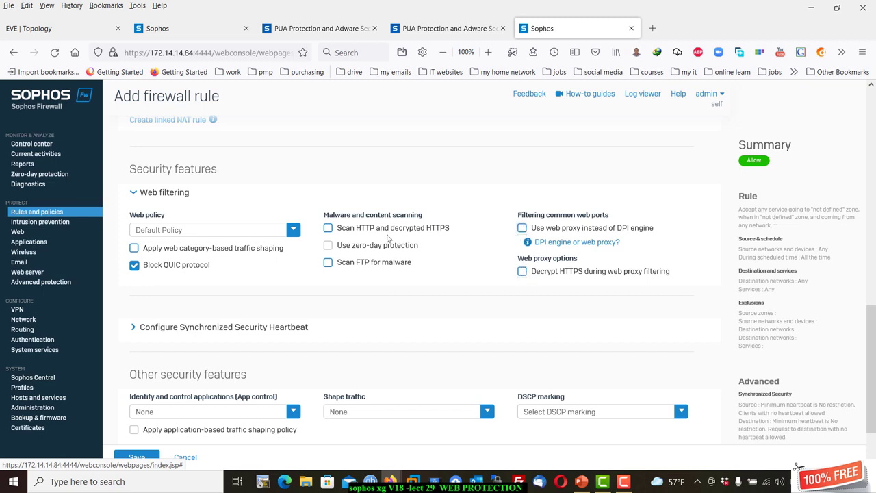
# Scan HTTP, decrypted HTTPS and FTP traffic for malware.
pyautogui.click(329, 229)
pyautogui.click(329, 263)
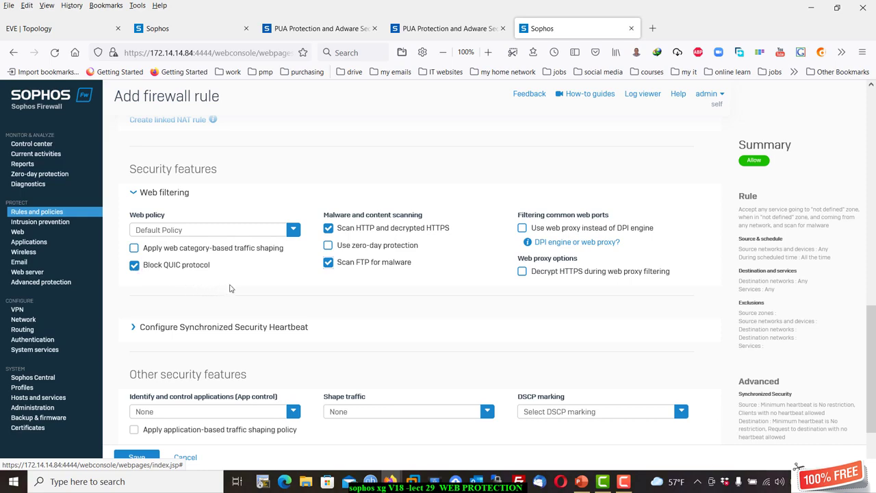
pyautogui.scroll(3, 251, 281)
pyautogui.scroll(-3, 252, 282)
pyautogui.scroll(-2, 252, 283)
pyautogui.scroll(10, 252, 283)
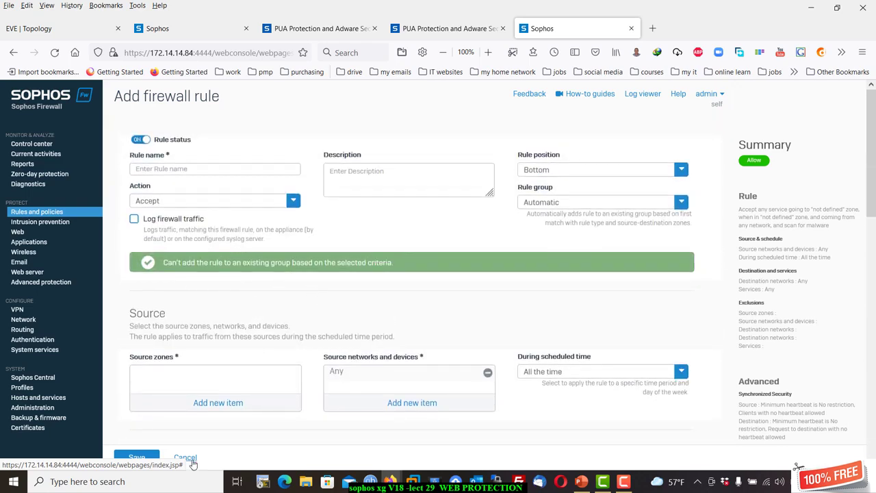
# Discard the unsaved firewall rule and return to the Web policies list.
pyautogui.click(186, 457)
pyautogui.click(460, 283)
pyautogui.click(26, 233)
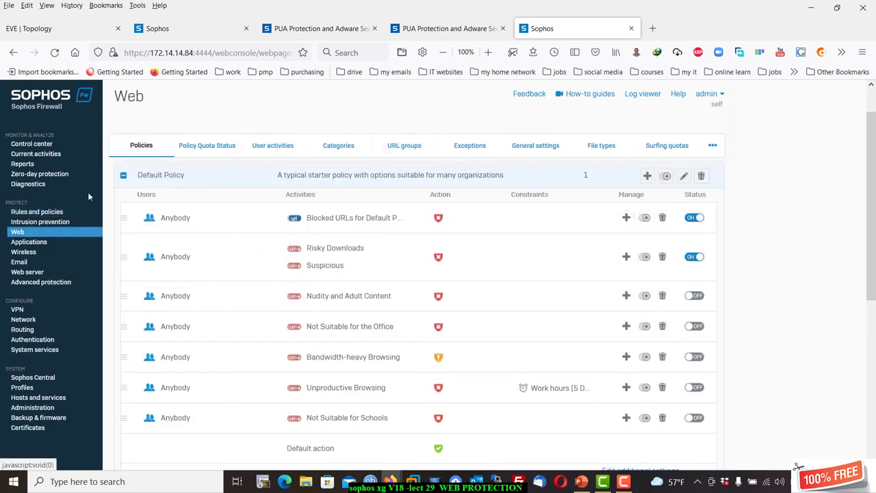
pyautogui.scroll(1, 163, 116)
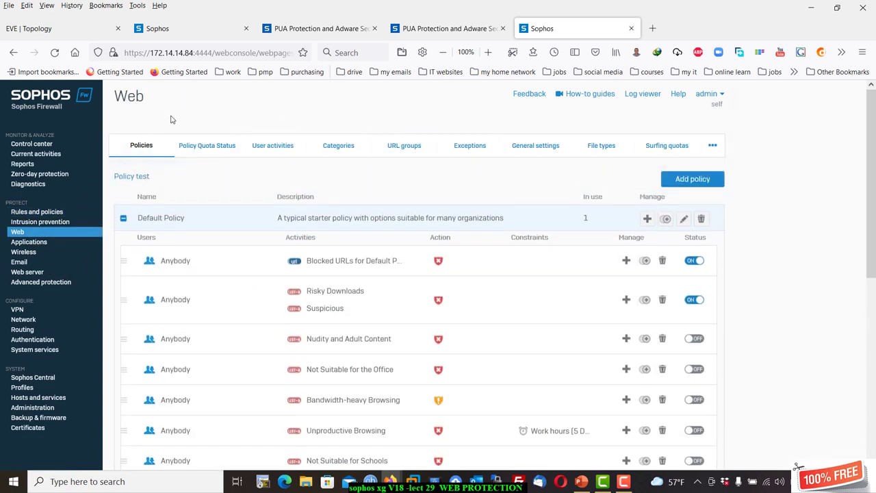